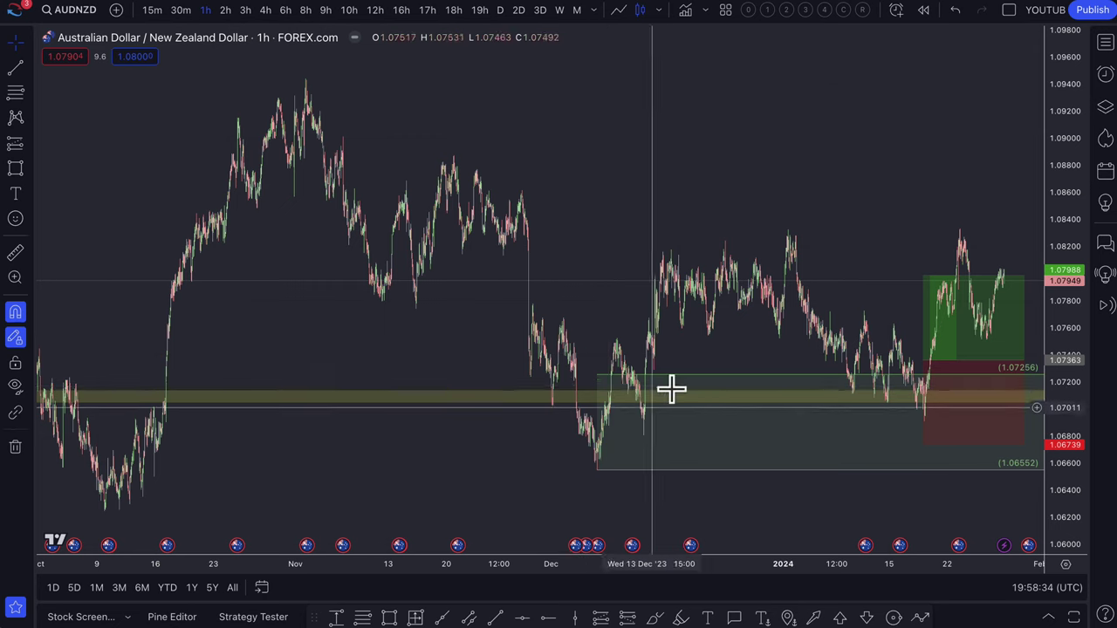
Step: Switch the AUDNZD chart to the daily timeframe and bring the latest candles and trade position into view
{"action": "left_click", "coordinate": [167, 587]}
{"action": "scroll", "coordinate": [639, 246], "scroll_direction": "down", "scroll_amount": 5}
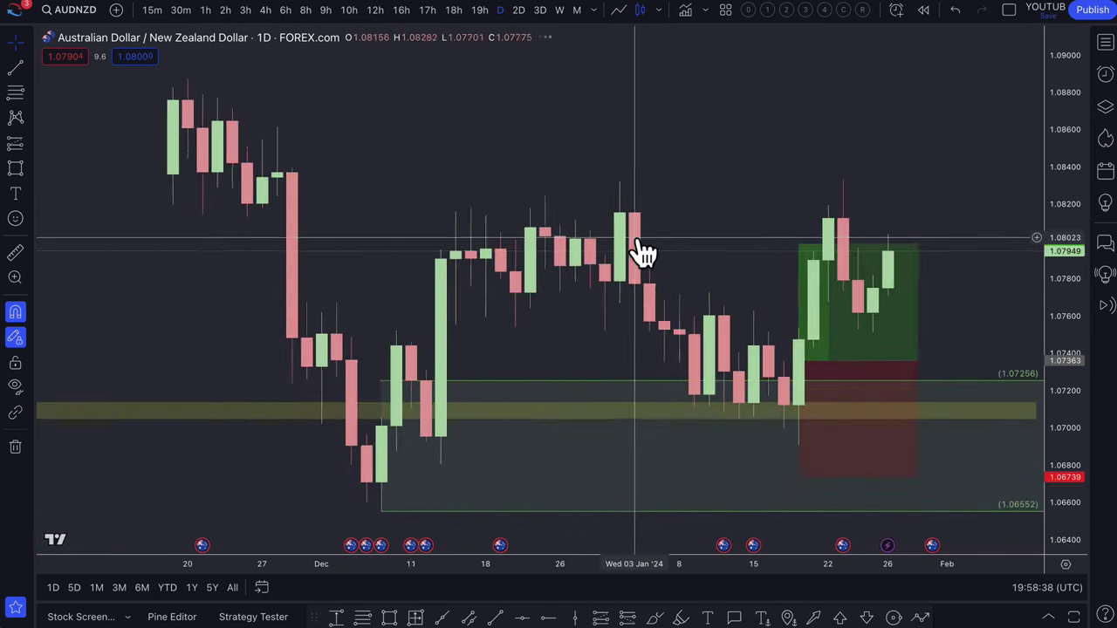
{"action": "scroll", "coordinate": [611, 262], "scroll_direction": "up", "scroll_amount": 2}
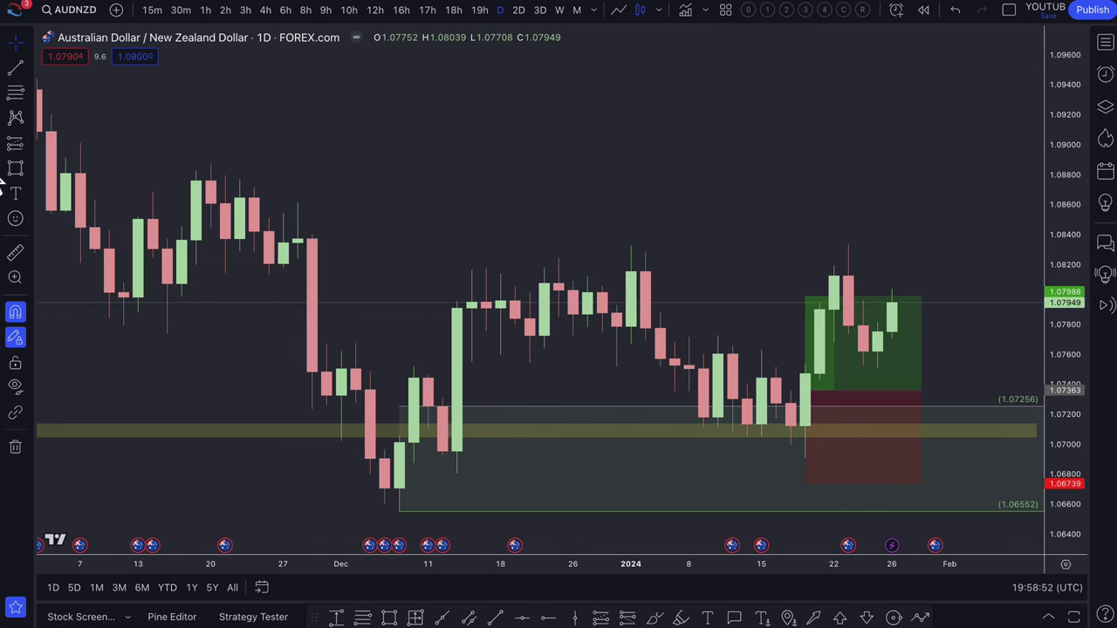
Step: Draw a Fib retracement from the 2 January high at 1.08325 to the 7 December low at 1.06552, using the Auction Trading template
{"action": "left_click", "coordinate": [15, 92]}
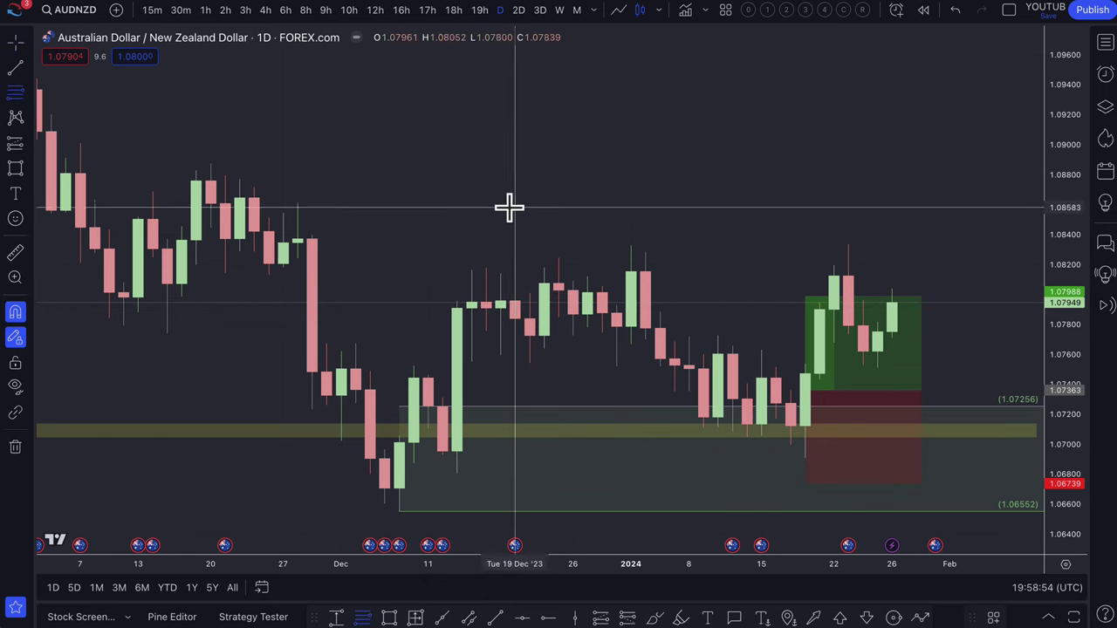
{"action": "left_click", "coordinate": [631, 246]}
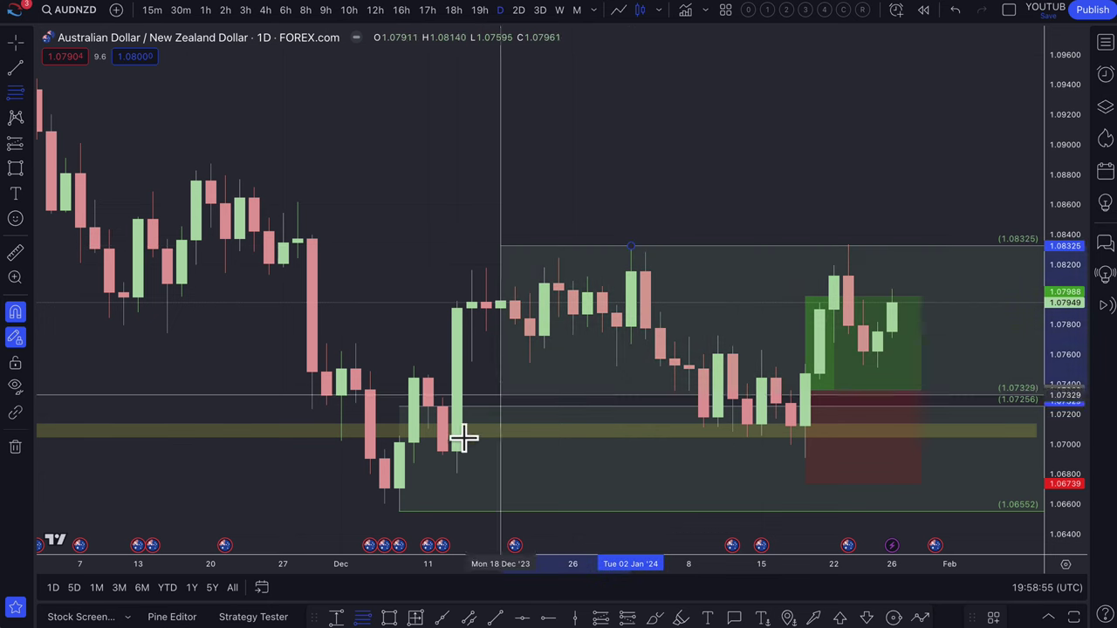
{"action": "left_click", "coordinate": [400, 511]}
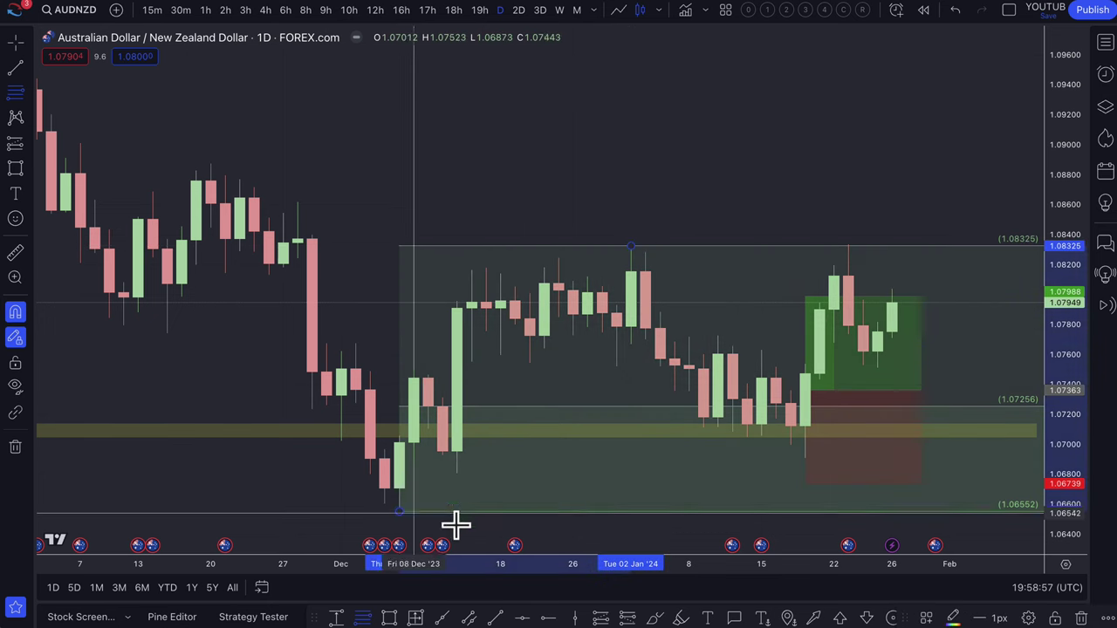
{"action": "left_click", "coordinate": [927, 618]}
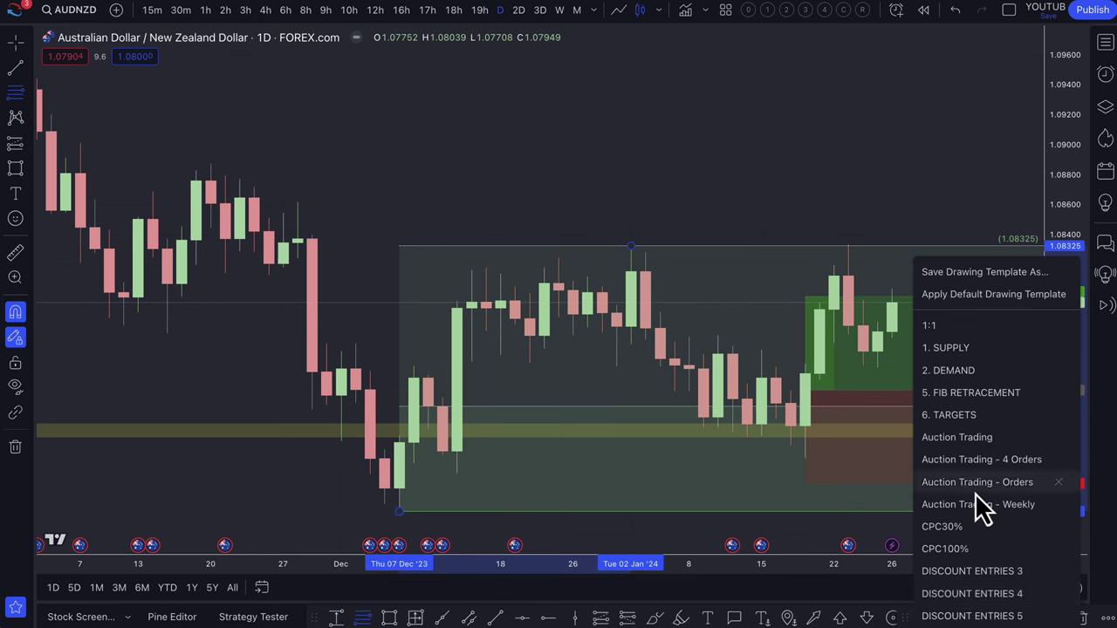
{"action": "left_click", "coordinate": [981, 439]}
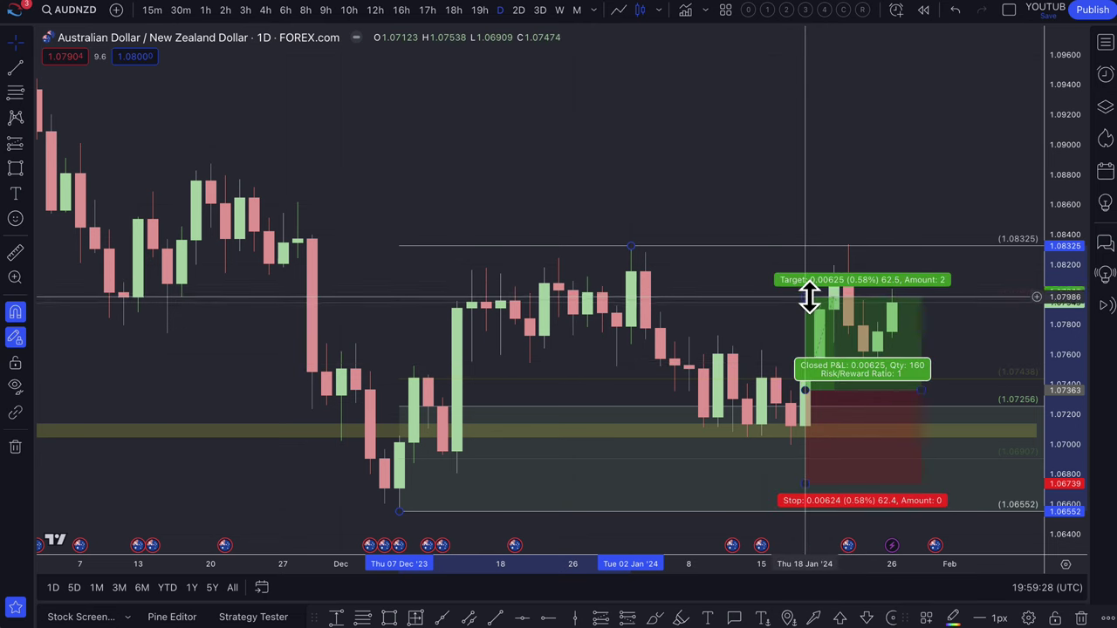
Step: Raise the profit target of the long position to 1.08201
{"action": "left_click_drag", "start_coordinate": [808, 297], "coordinate": [807, 263]}
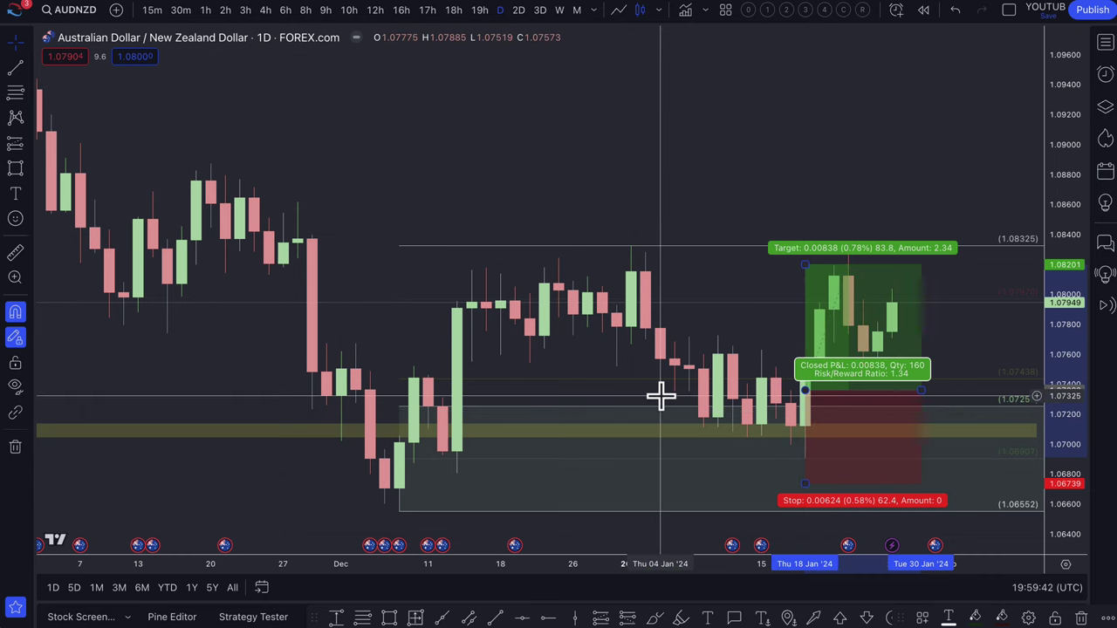
{"action": "scroll", "coordinate": [688, 398], "scroll_direction": "down", "scroll_amount": 5}
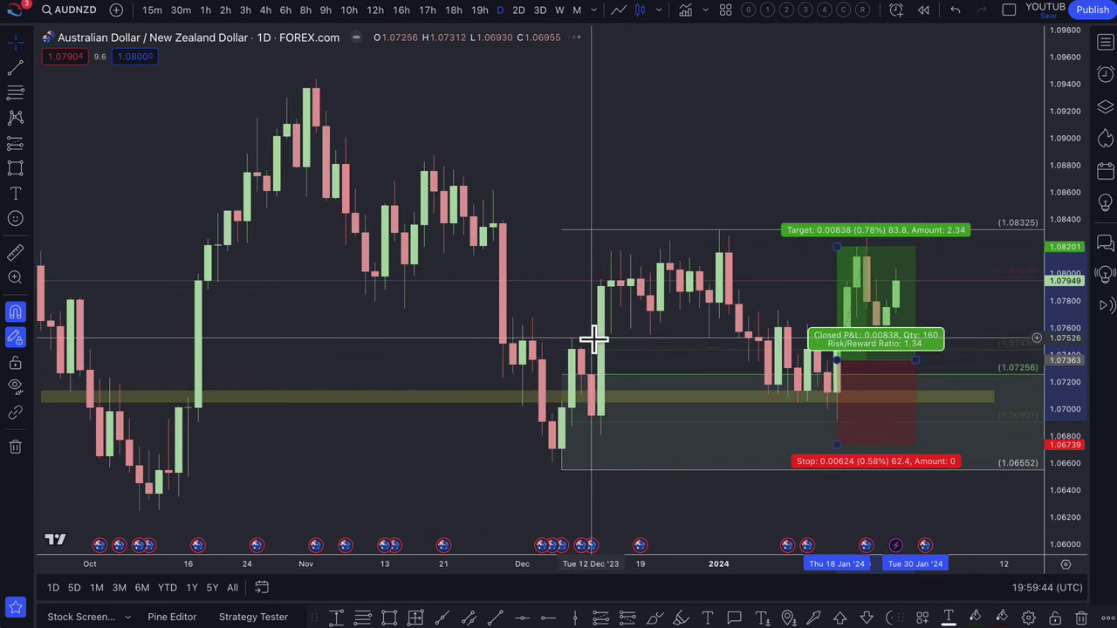
{"action": "scroll", "coordinate": [569, 383], "scroll_direction": "down", "scroll_amount": 2}
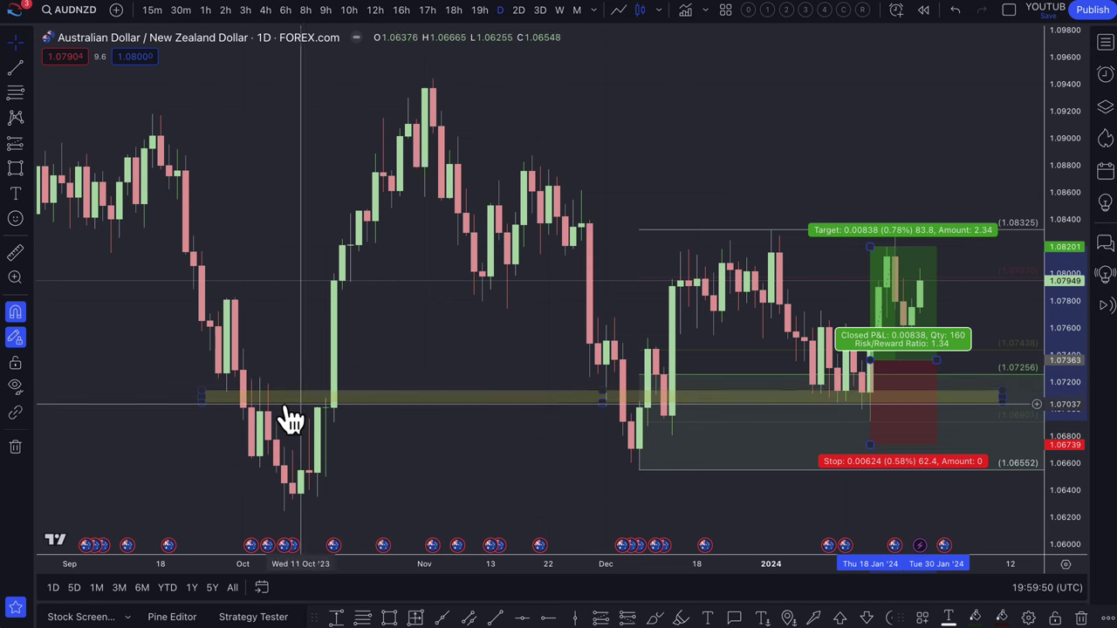
{"action": "scroll", "coordinate": [234, 403], "scroll_direction": "up", "scroll_amount": 3}
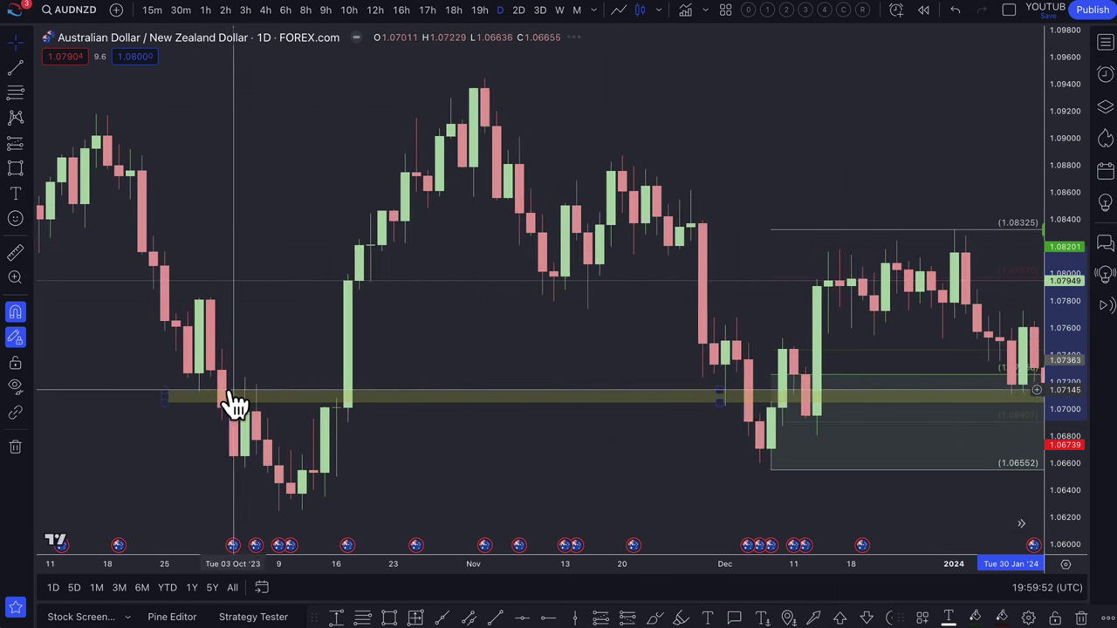
Step: Switch the chart to the 12-hour timeframe and examine how price reacts around the yellow zone from October to January
{"action": "left_click", "coordinate": [374, 11]}
{"action": "scroll", "coordinate": [456, 253], "scroll_direction": "up", "scroll_amount": 5}
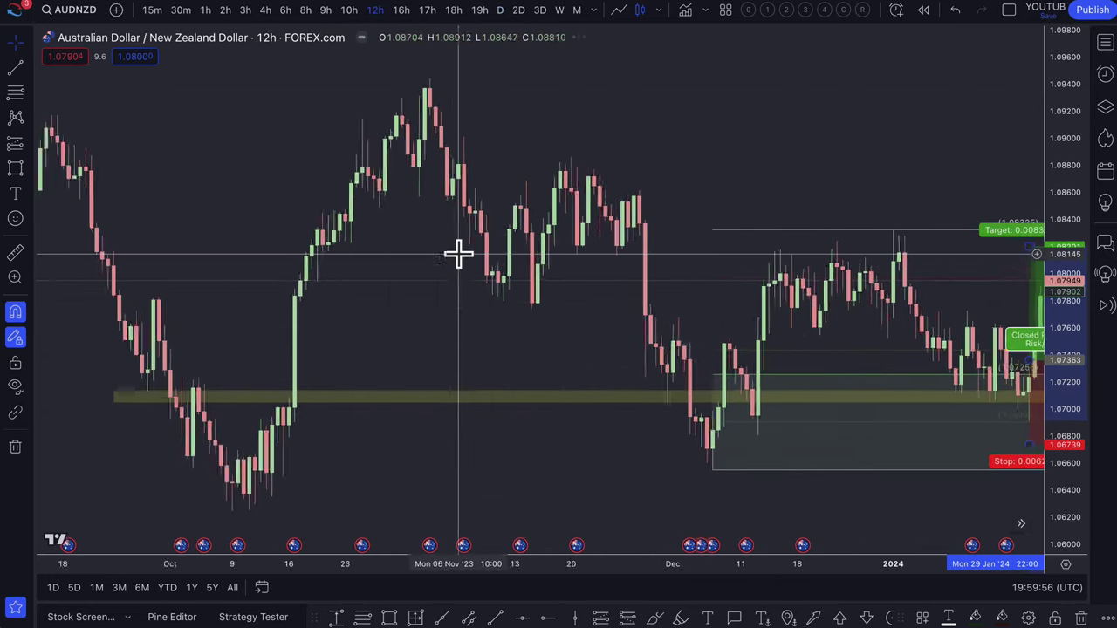
{"action": "scroll", "coordinate": [462, 269], "scroll_direction": "up", "scroll_amount": 3}
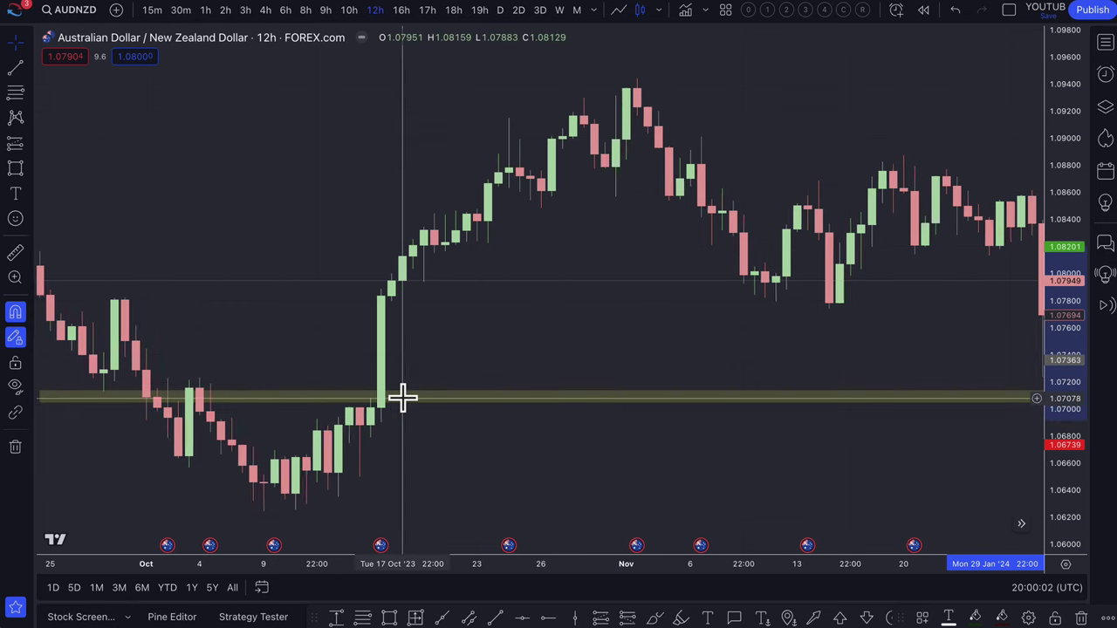
{"action": "scroll", "coordinate": [402, 398], "scroll_direction": "right", "scroll_amount": 10}
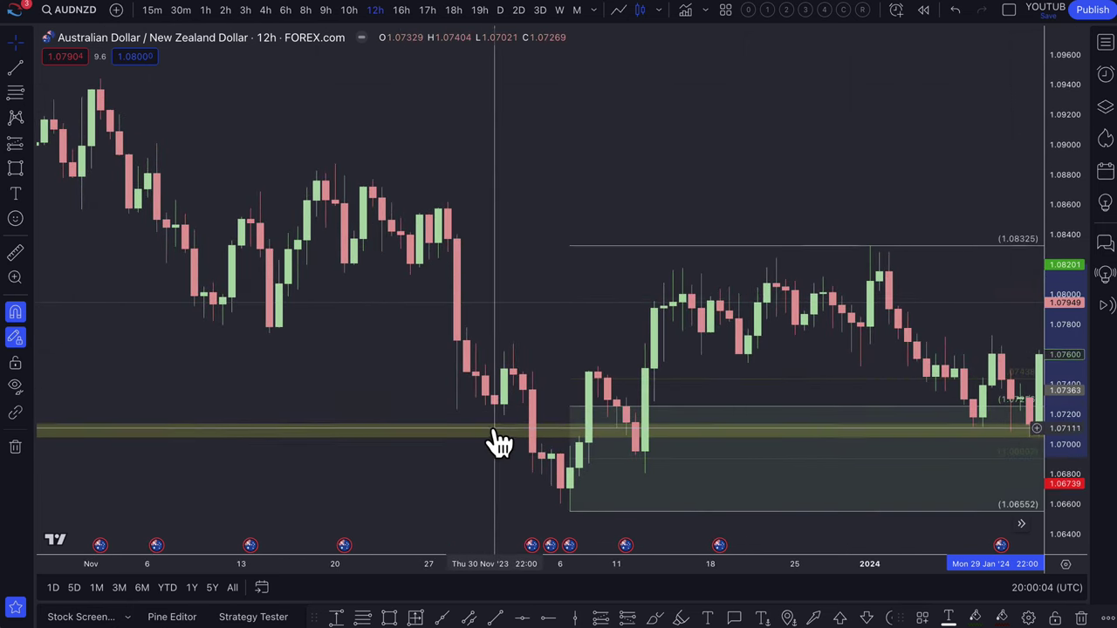
{"action": "scroll", "coordinate": [751, 428], "scroll_direction": "right", "scroll_amount": 5}
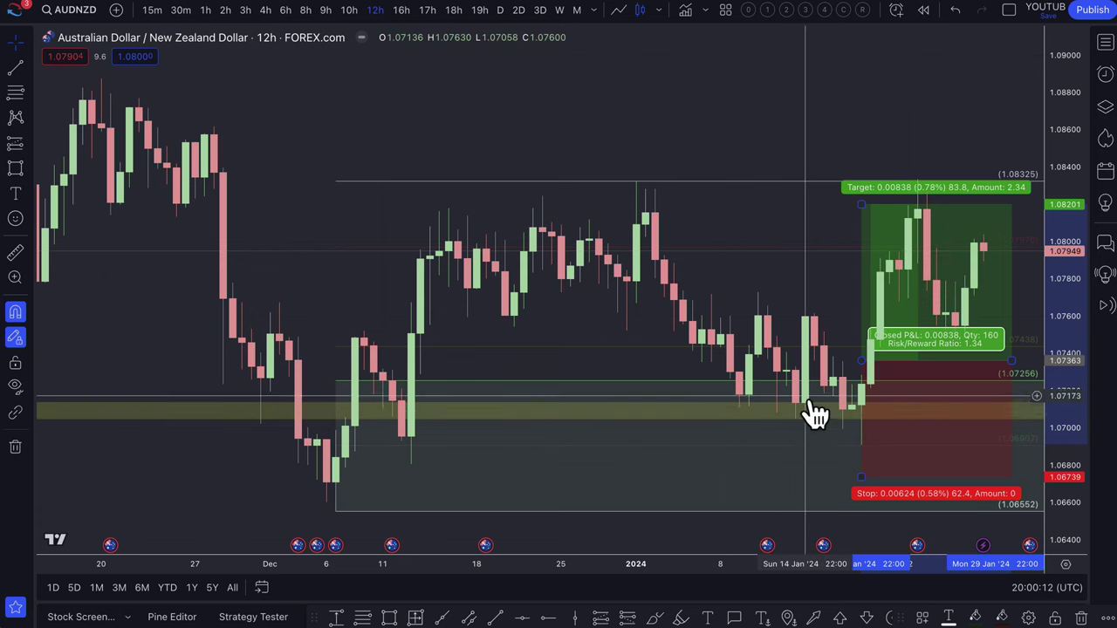
{"action": "scroll", "coordinate": [759, 417], "scroll_direction": "up", "scroll_amount": 3}
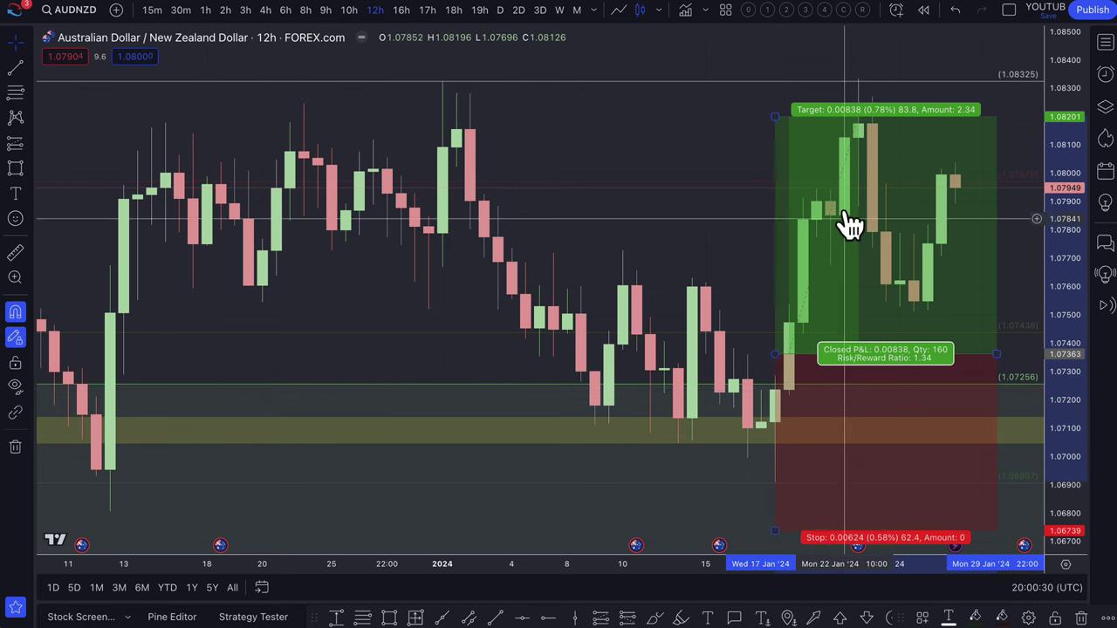
{"action": "scroll", "coordinate": [807, 333], "scroll_direction": "down", "scroll_amount": 5}
{"action": "scroll", "coordinate": [806, 333], "scroll_direction": "down", "scroll_amount": 5}
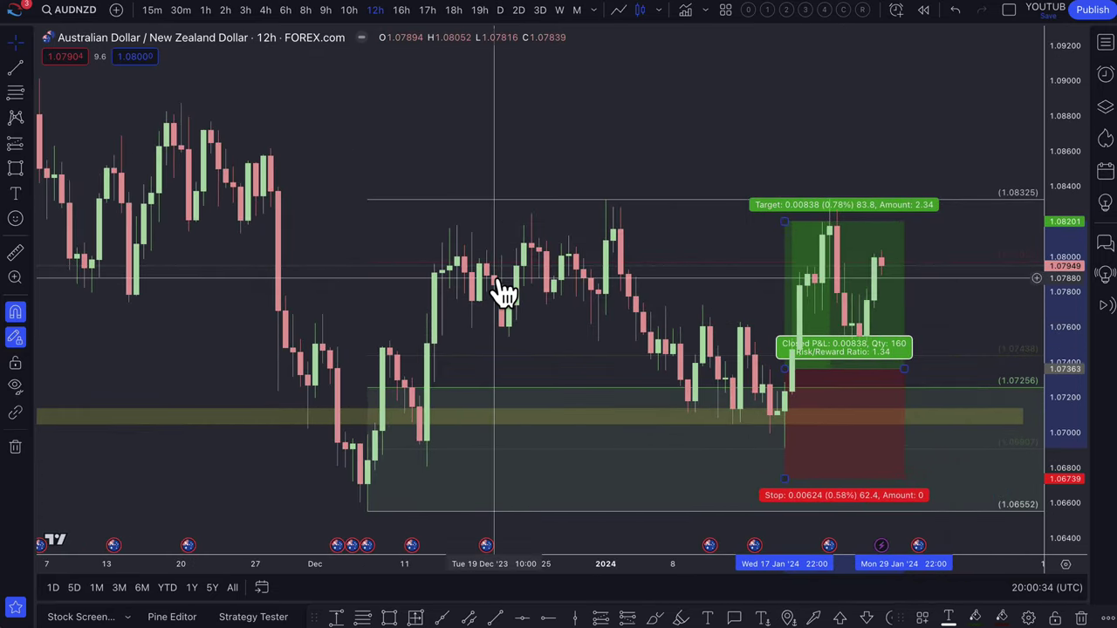
{"action": "scroll", "coordinate": [782, 269], "scroll_direction": "down", "scroll_amount": 3}
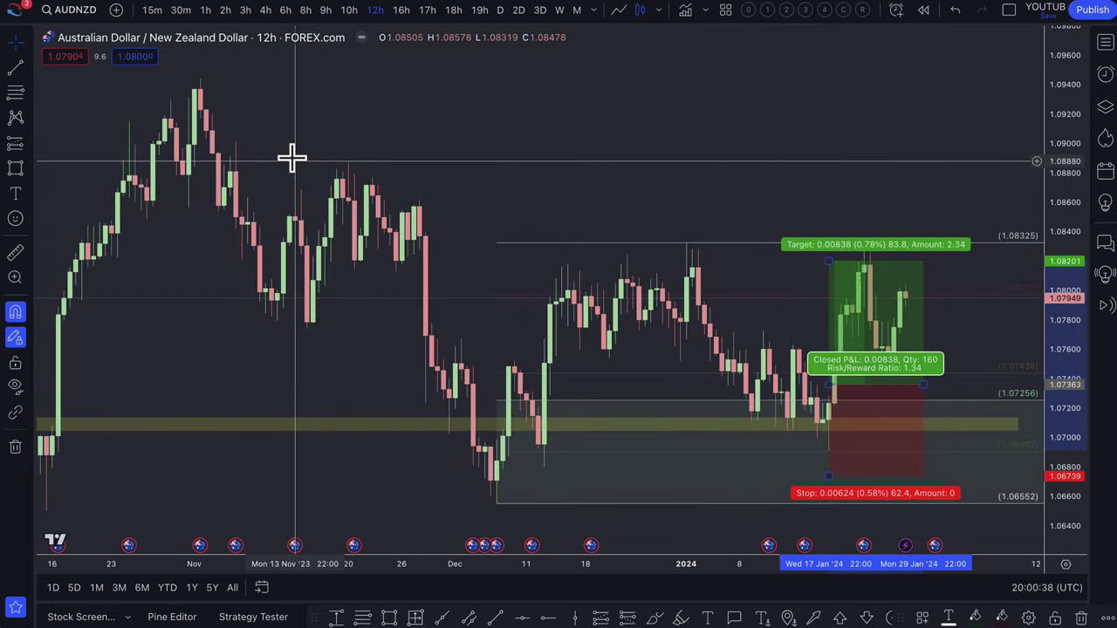
{"action": "scroll", "coordinate": [637, 183], "scroll_direction": "down", "scroll_amount": 1}
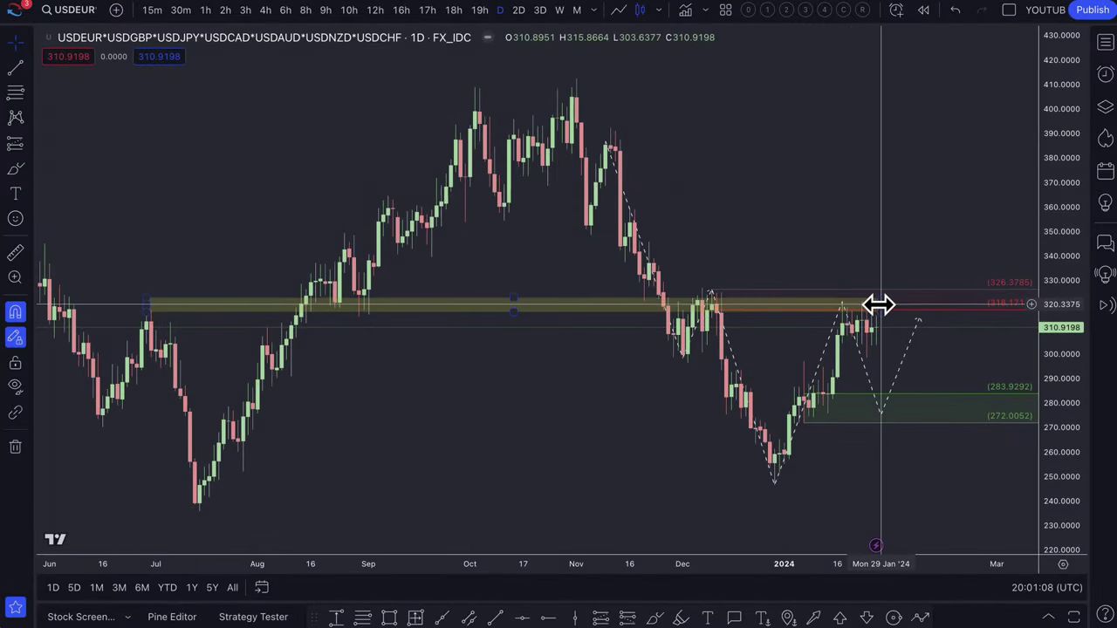
Step: Extend the yellow zone on the USD basket chart to 29 Feb '24 and review the price action around it
{"action": "left_click_drag", "start_coordinate": [880, 305], "coordinate": [992, 302]}
{"action": "scroll", "coordinate": [908, 339], "scroll_direction": "up", "scroll_amount": 2}
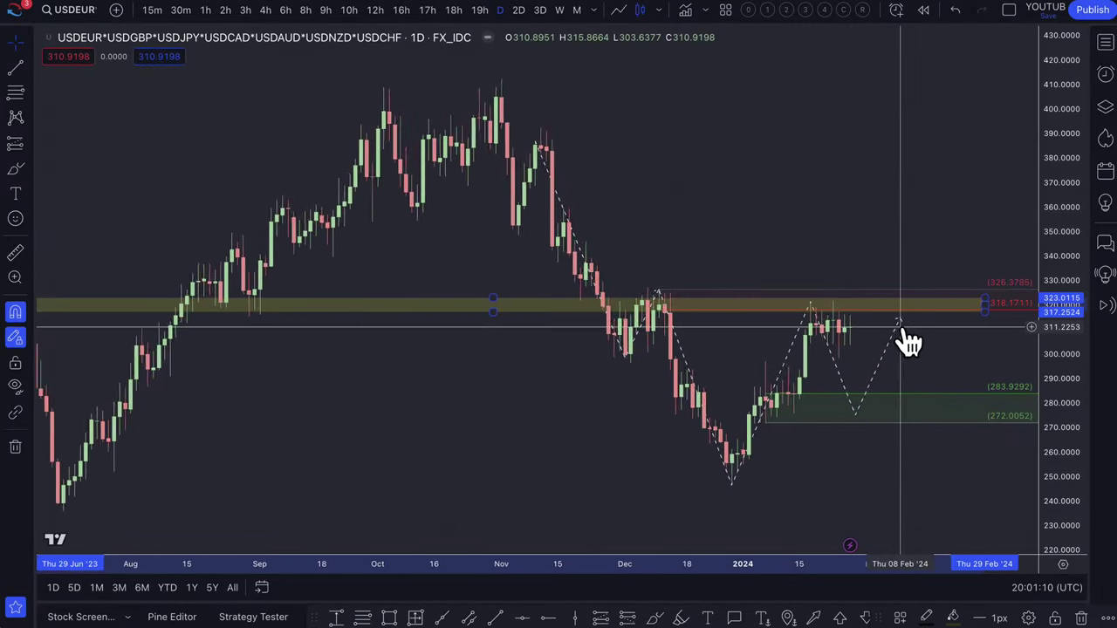
{"action": "left_click_drag", "start_coordinate": [908, 340], "coordinate": [771, 346]}
{"action": "scroll", "coordinate": [568, 332], "scroll_direction": "down", "scroll_amount": 2}
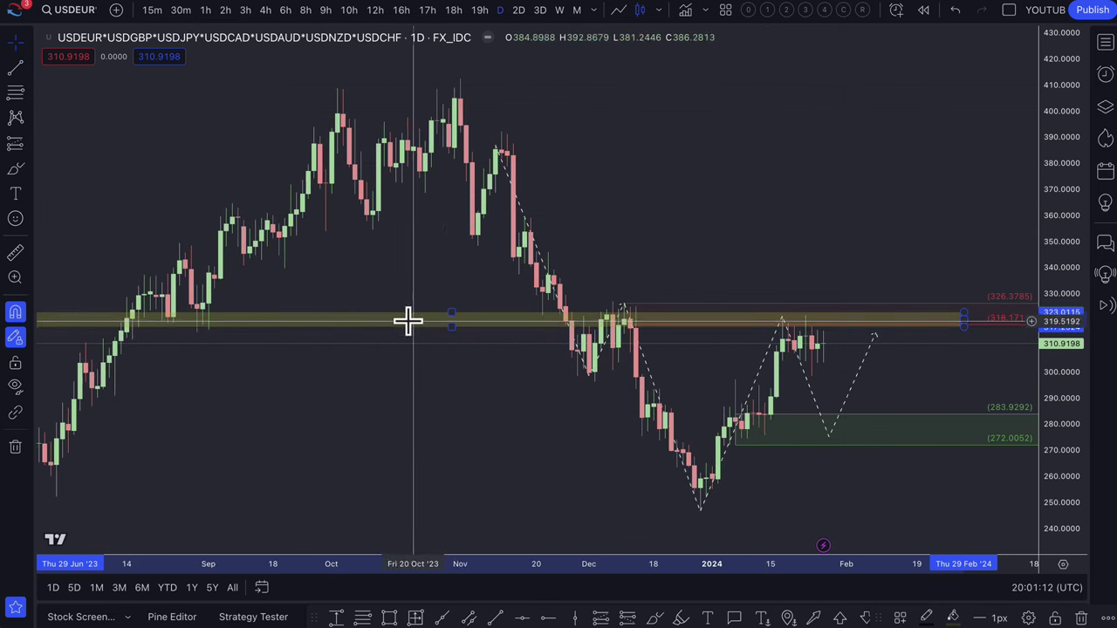
{"action": "scroll", "coordinate": [668, 320], "scroll_direction": "down", "scroll_amount": 2}
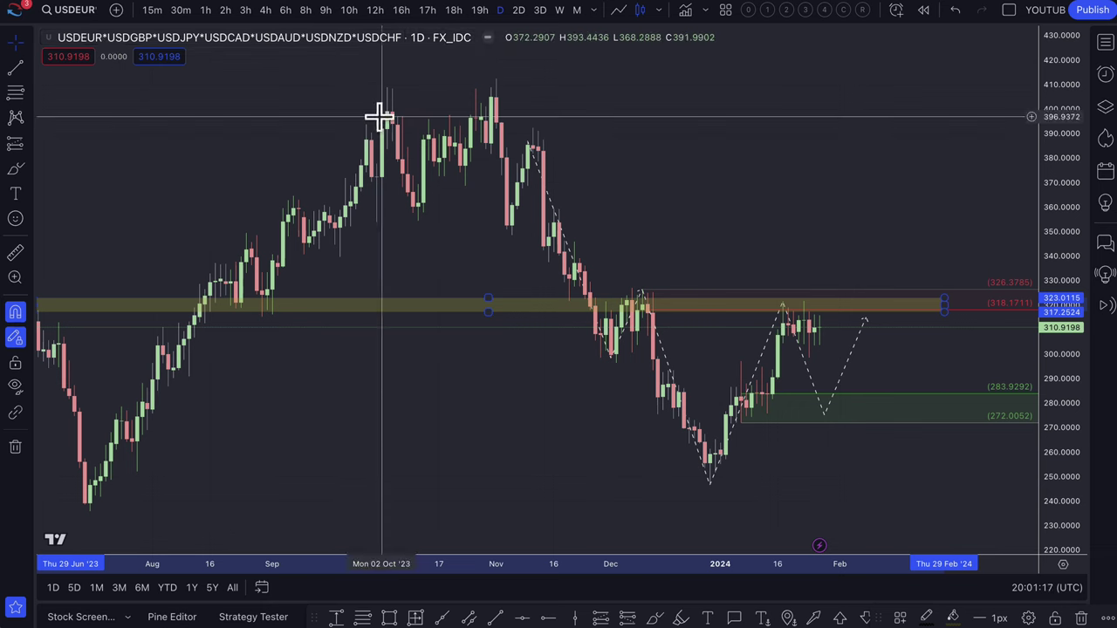
{"action": "scroll", "coordinate": [668, 279], "scroll_direction": "down", "scroll_amount": 2}
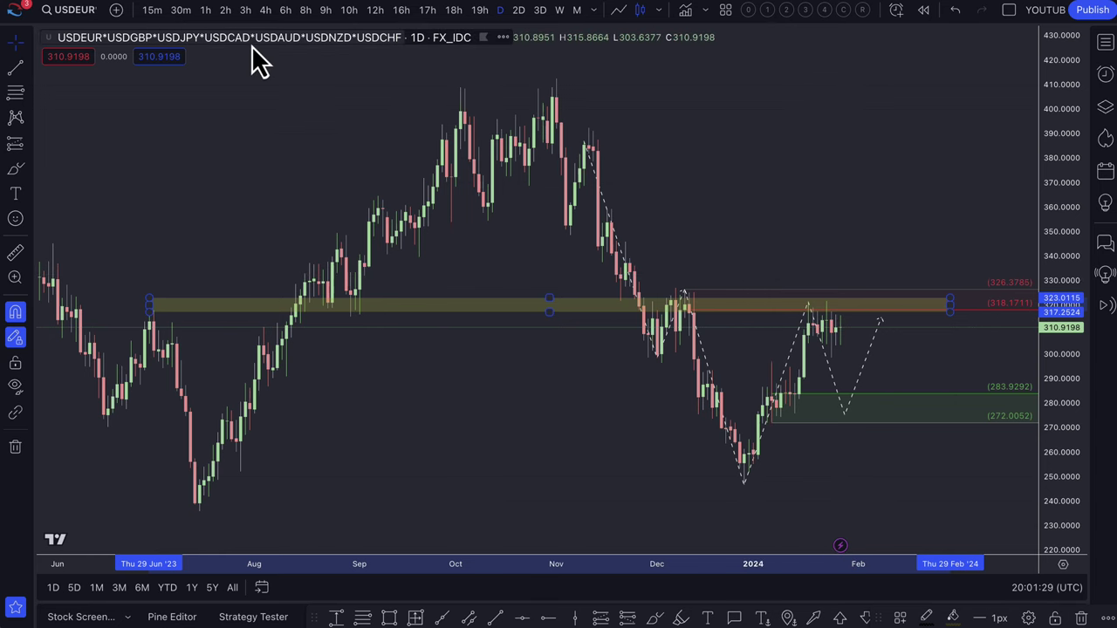
{"action": "scroll", "coordinate": [574, 333], "scroll_direction": "up", "scroll_amount": 5}
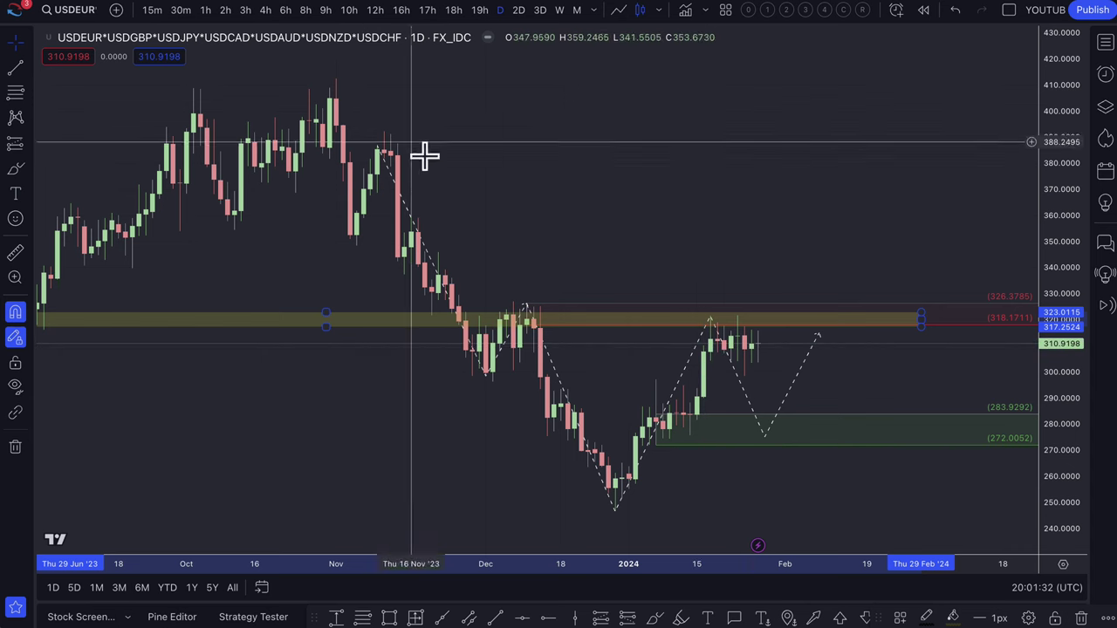
{"action": "scroll", "coordinate": [603, 287], "scroll_direction": "up", "scroll_amount": 4}
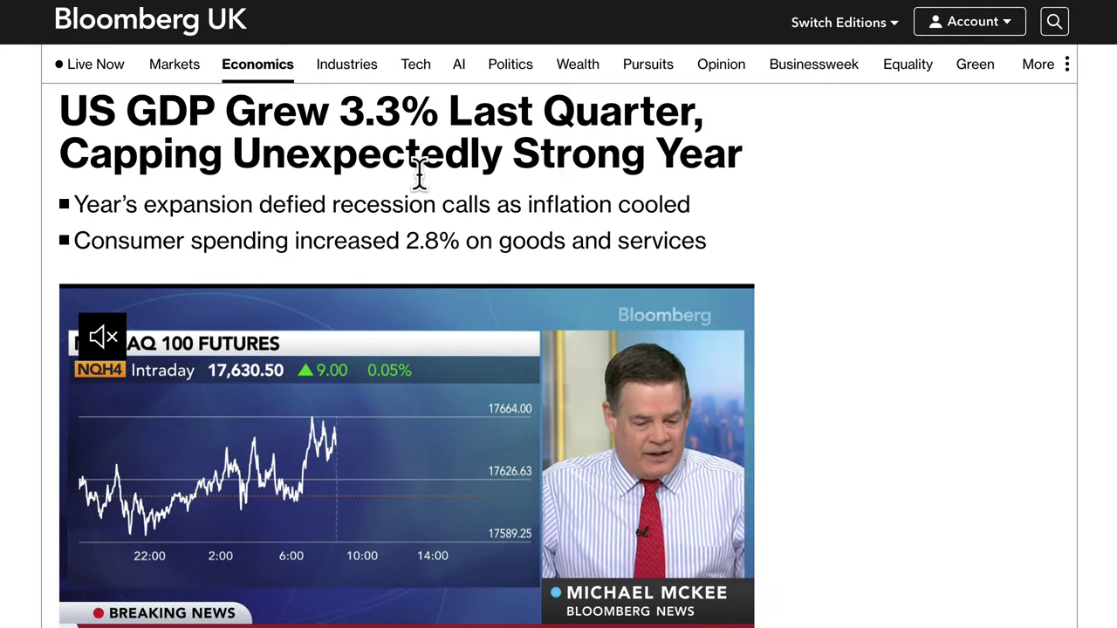
Step: In the Bloomberg US GDP article, highlight the recession and inflation wording in the first bullet, and "Unexpectedly Strong Year" in the headline
{"action": "scroll", "coordinate": [419, 170], "scroll_direction": "up", "scroll_amount": 3}
{"action": "scroll", "coordinate": [420, 176], "scroll_direction": "down", "scroll_amount": 1}
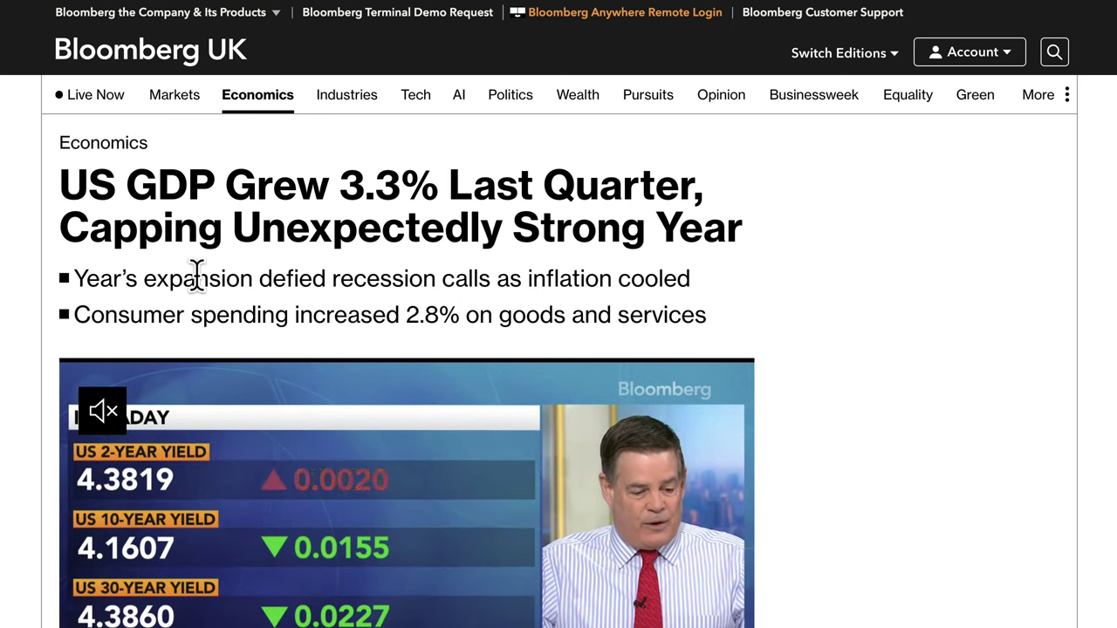
{"action": "left_click_drag", "start_coordinate": [301, 279], "coordinate": [693, 282]}
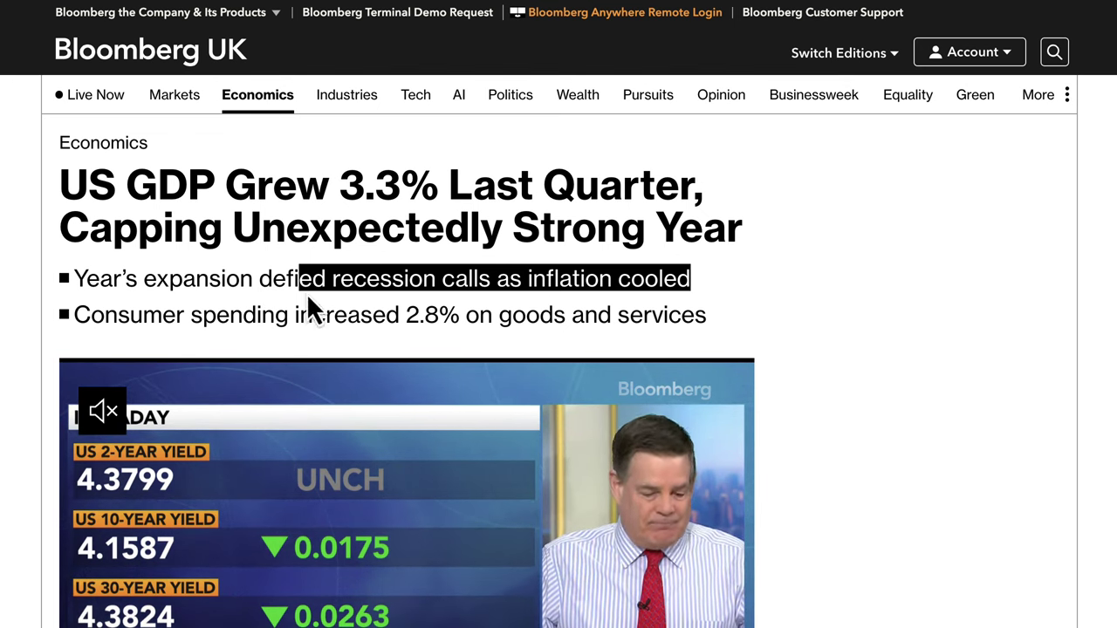
{"action": "left_click", "coordinate": [306, 291]}
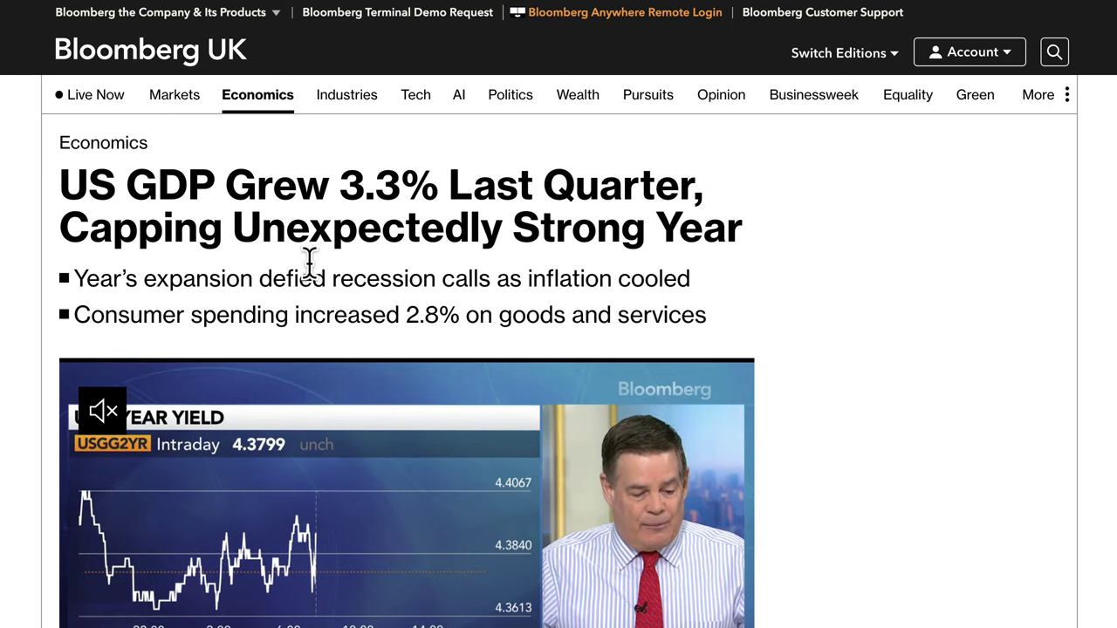
{"action": "left_click_drag", "start_coordinate": [232, 218], "coordinate": [768, 229]}
Step: Highlight the article's opening paragraph on fourth-quarter growth and review the personal spending paragraph and the US economy chart
{"action": "scroll", "coordinate": [658, 278], "scroll_direction": "down", "scroll_amount": 10}
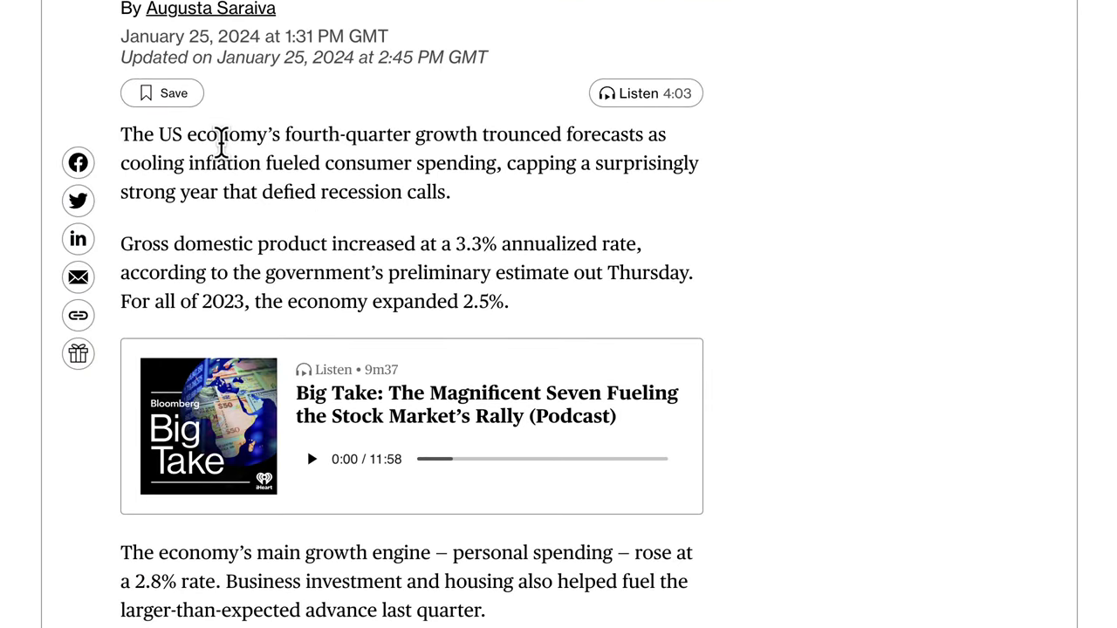
{"action": "left_click_drag", "start_coordinate": [222, 140], "coordinate": [465, 209]}
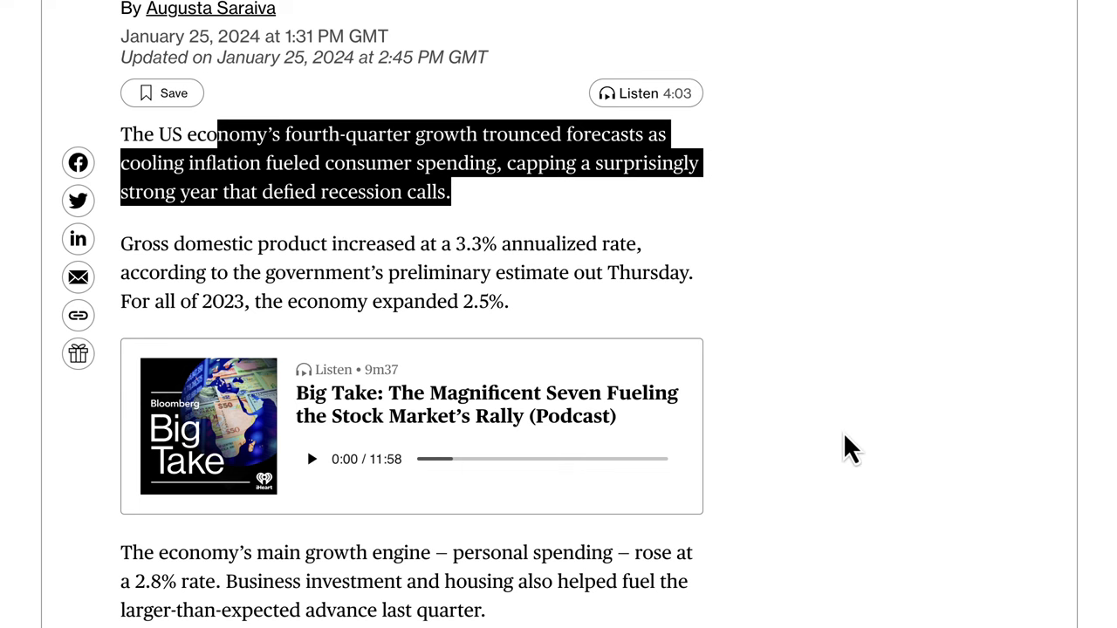
{"action": "scroll", "coordinate": [855, 486], "scroll_direction": "down", "scroll_amount": 3}
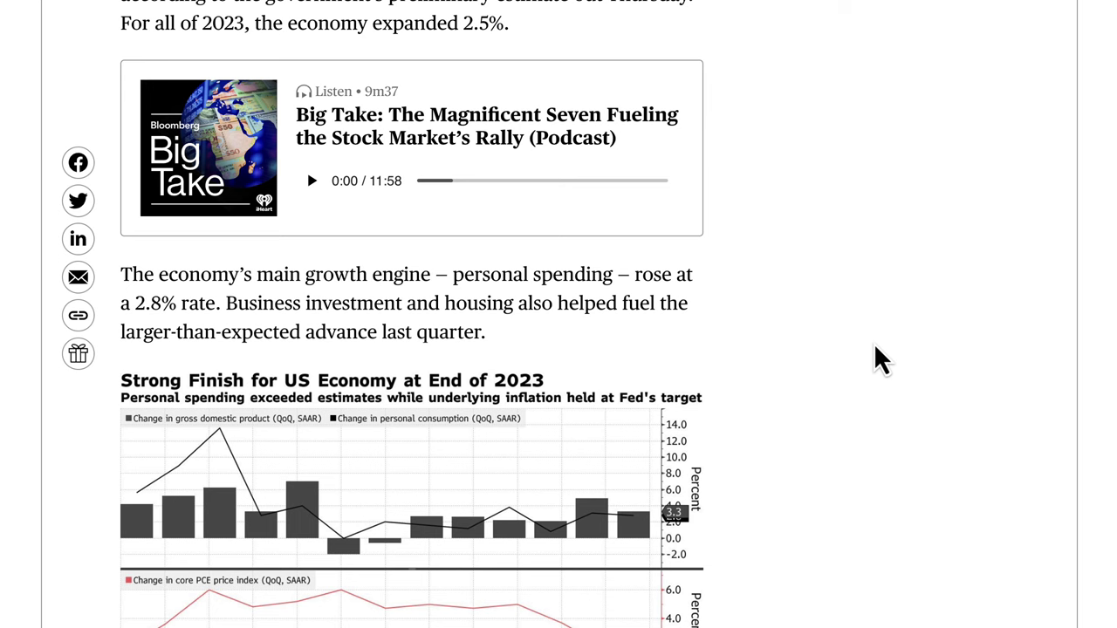
{"action": "scroll", "coordinate": [874, 343], "scroll_direction": "up", "scroll_amount": 2}
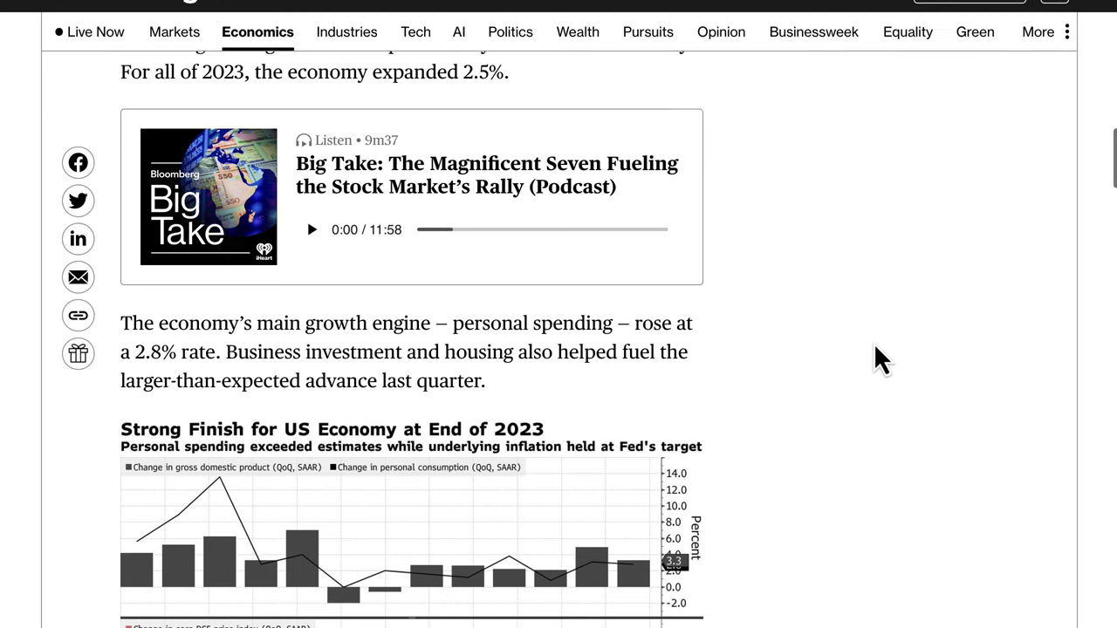
{"action": "scroll", "coordinate": [874, 343], "scroll_direction": "down", "scroll_amount": 1}
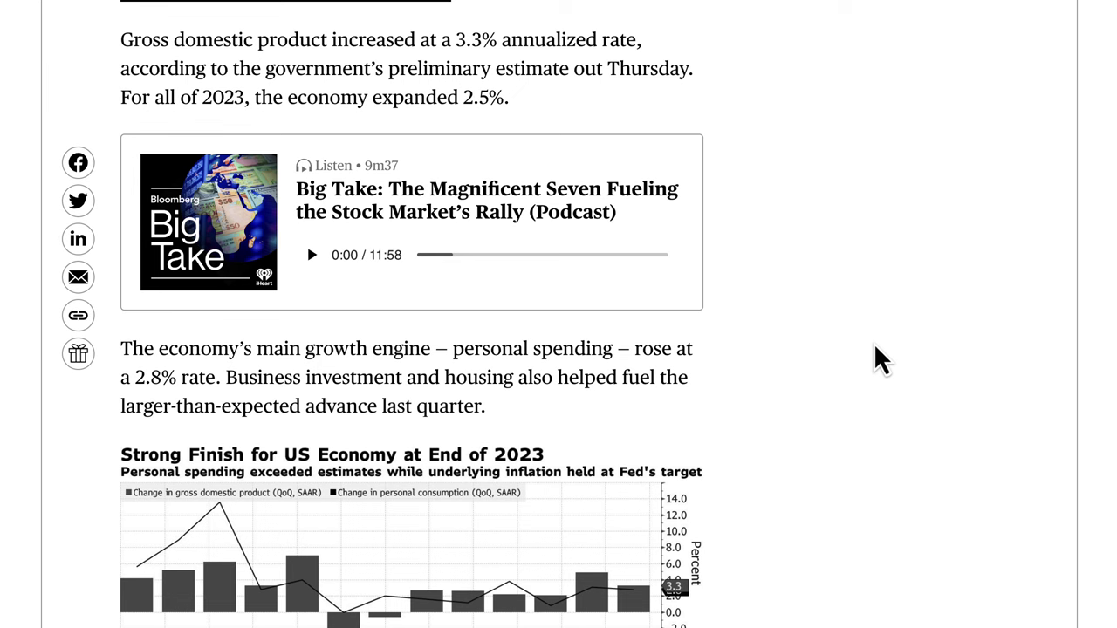
{"action": "scroll", "coordinate": [874, 343], "scroll_direction": "up", "scroll_amount": 9}
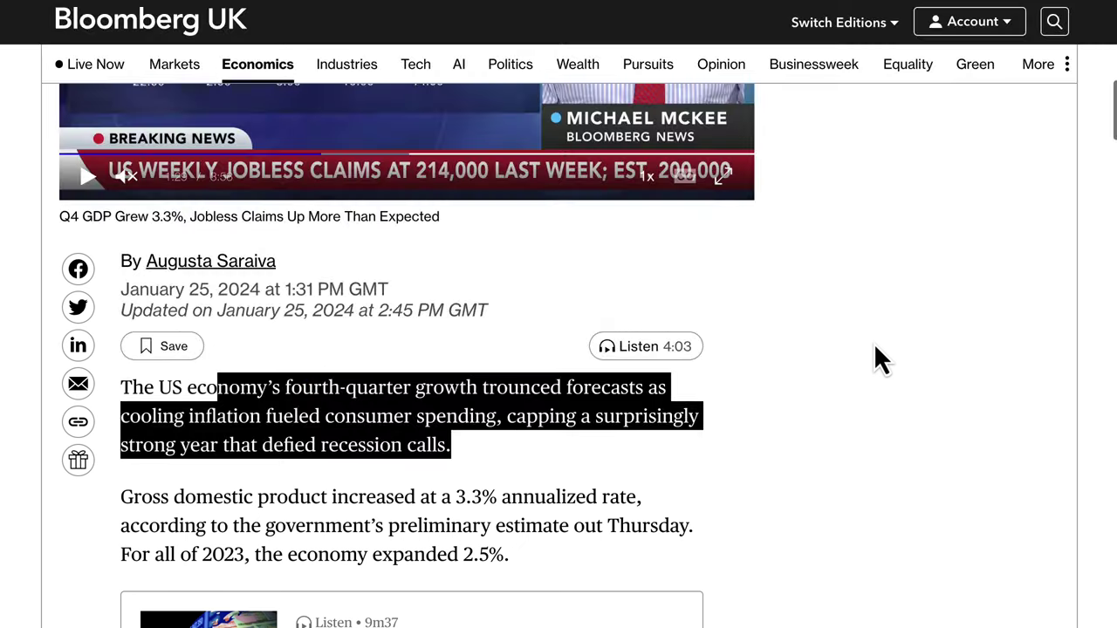
{"action": "scroll", "coordinate": [783, 355], "scroll_direction": "up", "scroll_amount": 3}
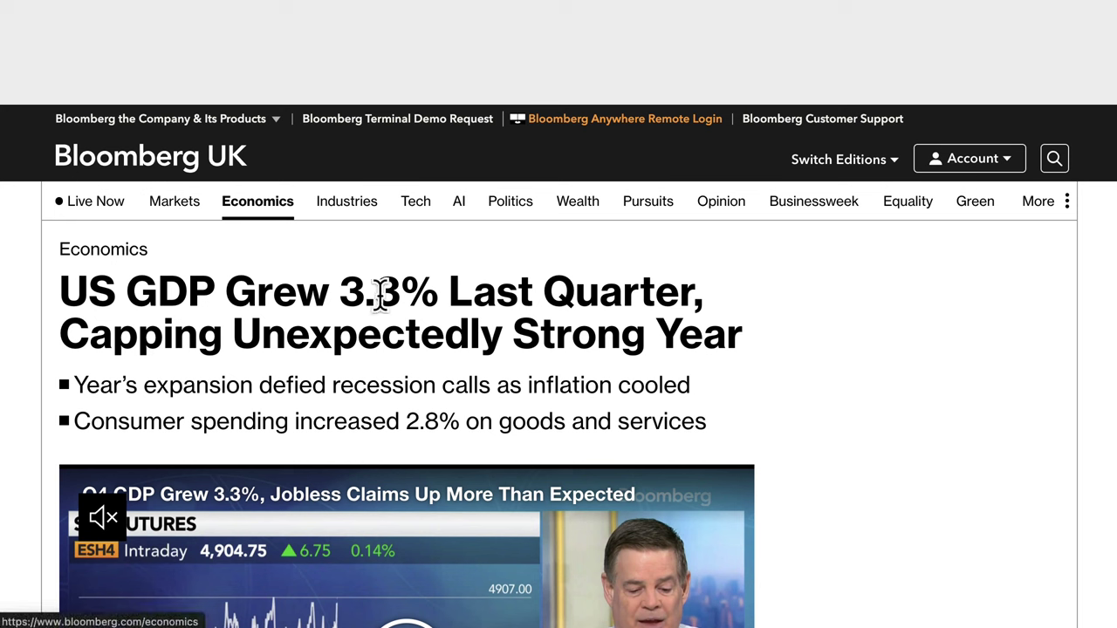
Step: Review the GDP article's headline and bullet points, and return to the US dollar basket chart in TradingView
{"action": "scroll", "coordinate": [356, 317], "scroll_direction": "down", "scroll_amount": 2}
{"action": "scroll", "coordinate": [354, 319], "scroll_direction": "down", "scroll_amount": 2}
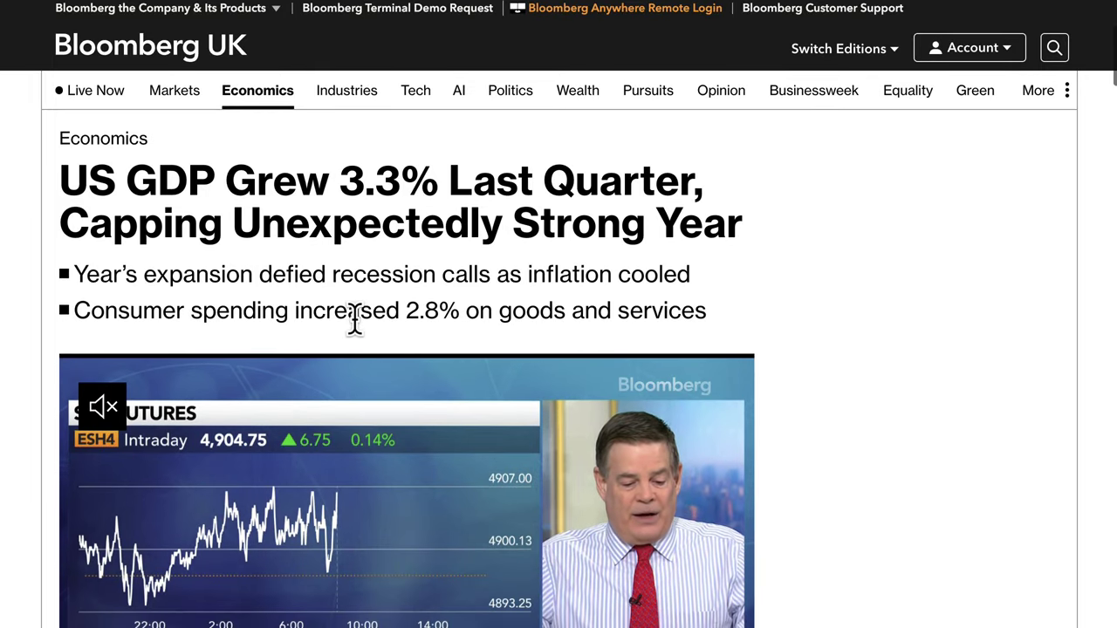
{"action": "scroll", "coordinate": [401, 276], "scroll_direction": "up", "scroll_amount": 1}
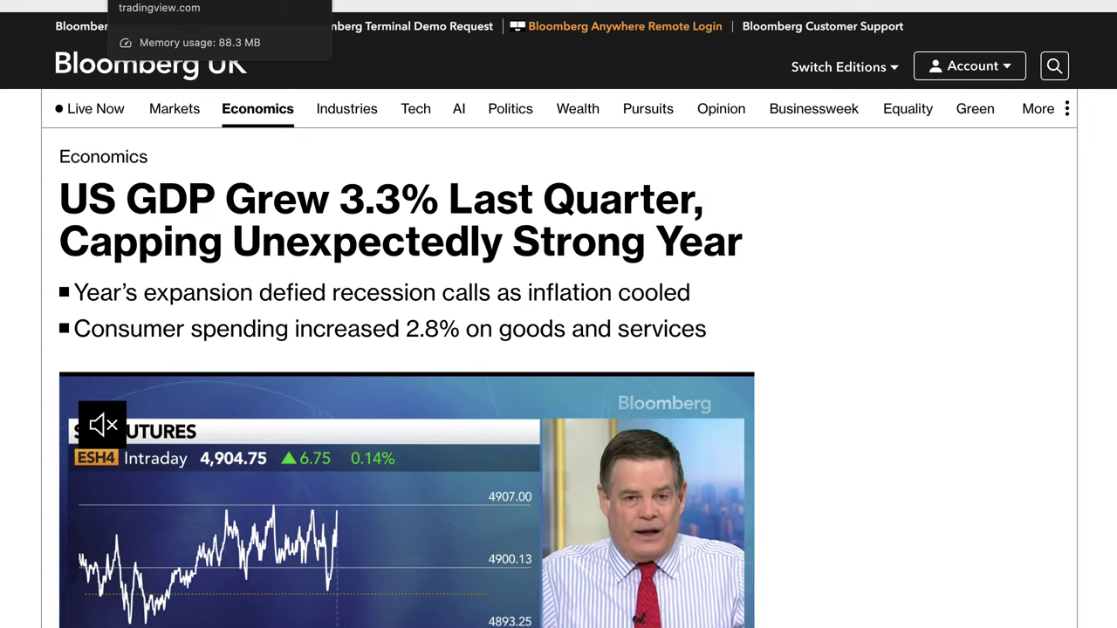
{"action": "left_click", "coordinate": [175, 2]}
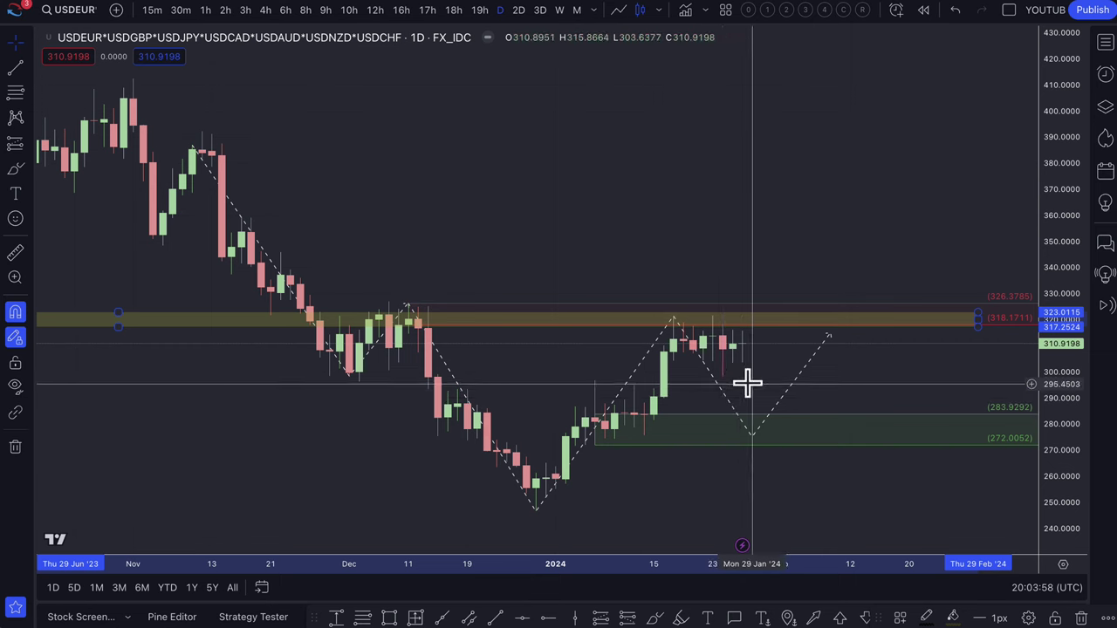
Step: Reshape the dollar basket's projected path to turn down from the 26 Jan candle, bottom near 277 on 31 Jan and end near 324 in mid-February
{"action": "mouse_move", "coordinate": [669, 317]}
{"action": "left_mouse_down"}
{"action": "mouse_move", "coordinate": [725, 315]}
{"action": "mouse_move", "coordinate": [714, 316]}
{"action": "mouse_move", "coordinate": [740, 345]}
{"action": "left_mouse_up"}
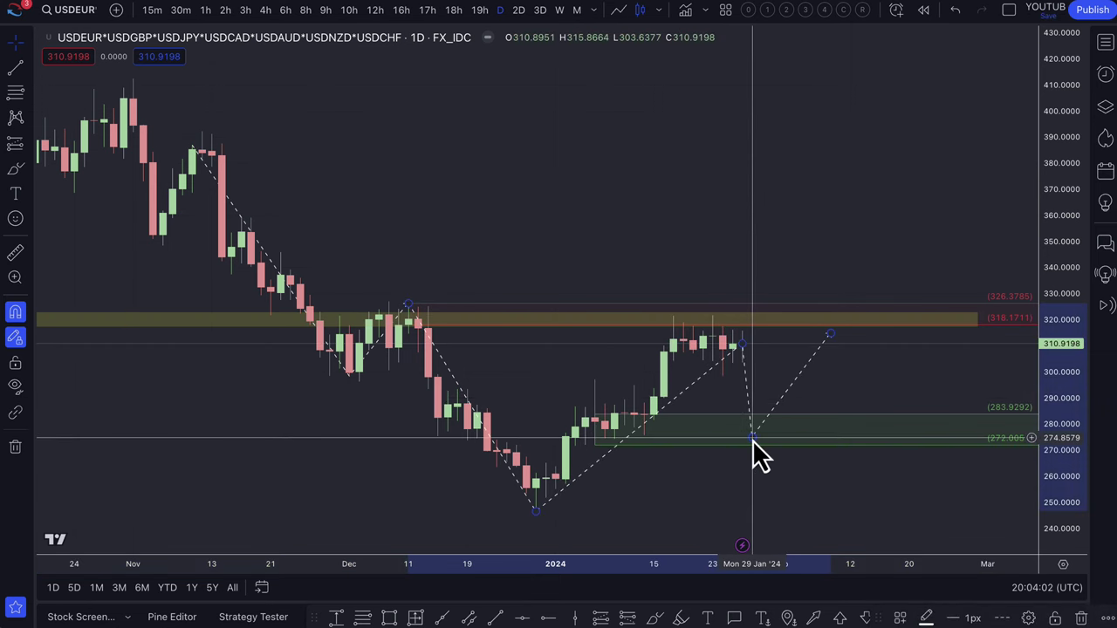
{"action": "left_click_drag", "start_coordinate": [753, 436], "coordinate": [773, 435]}
{"action": "left_click_drag", "start_coordinate": [831, 335], "coordinate": [880, 310]}
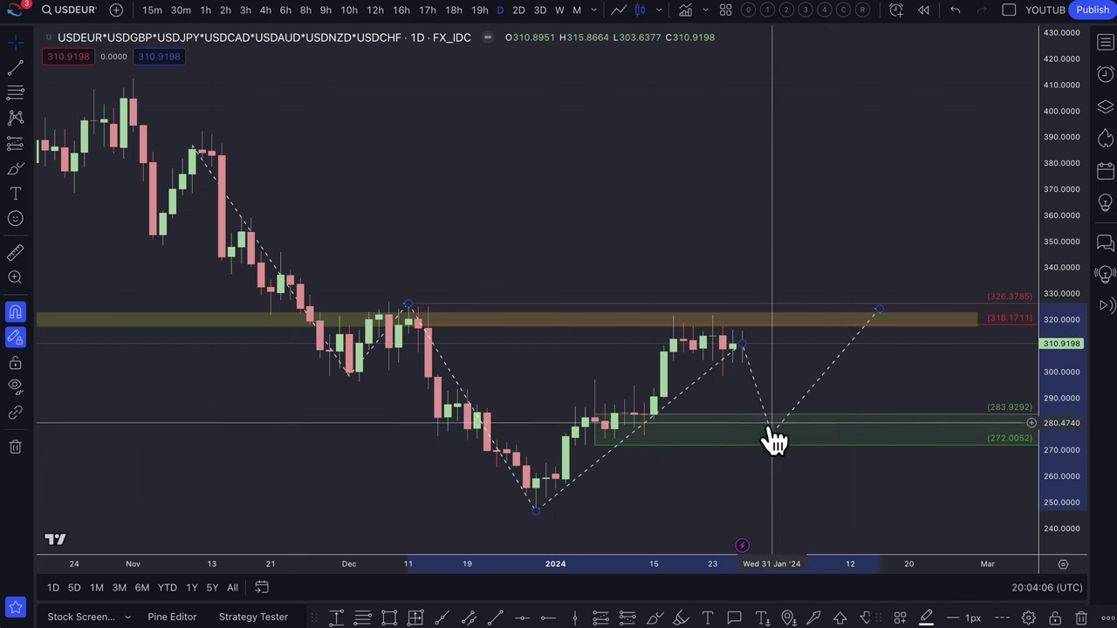
Step: Mark a demand zone between 260.9842 and 246.5388 with a retracement using the "2. DEMAND" template, and raise the projected path's low point
{"action": "left_click", "coordinate": [15, 91]}
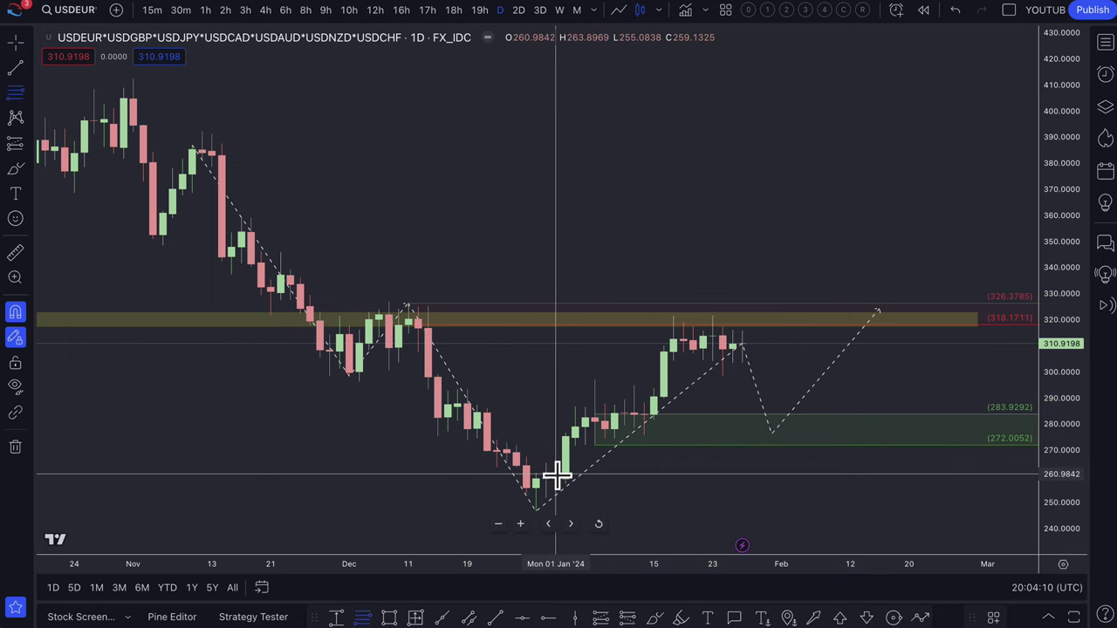
{"action": "left_click", "coordinate": [556, 475]}
{"action": "left_click", "coordinate": [536, 511]}
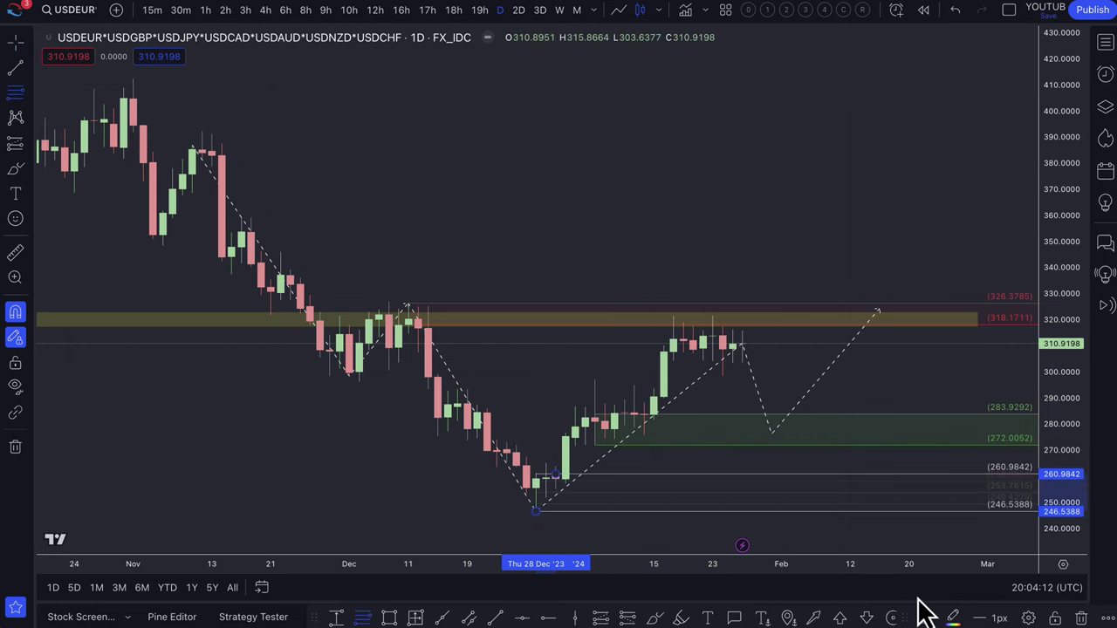
{"action": "left_click", "coordinate": [927, 617]}
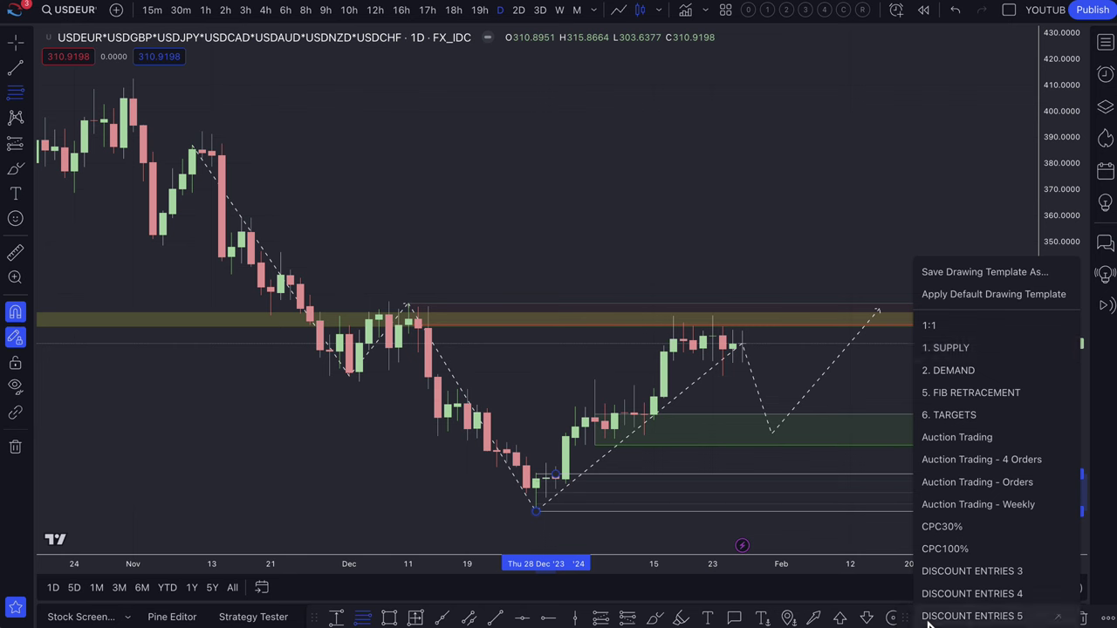
{"action": "left_click", "coordinate": [960, 376]}
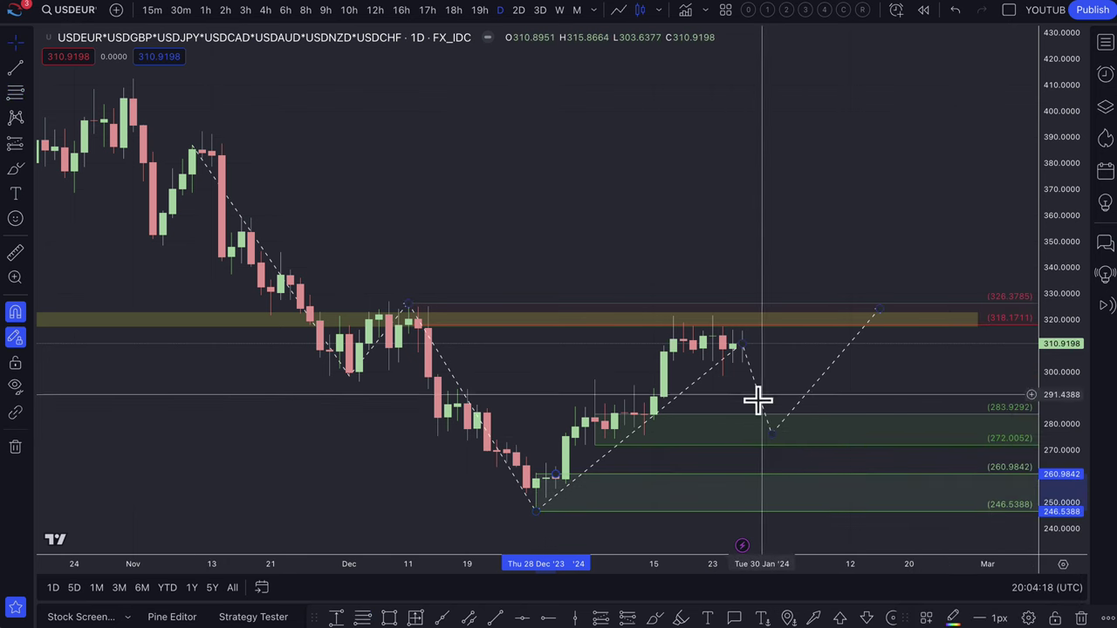
{"action": "left_click_drag", "start_coordinate": [773, 437], "coordinate": [773, 419]}
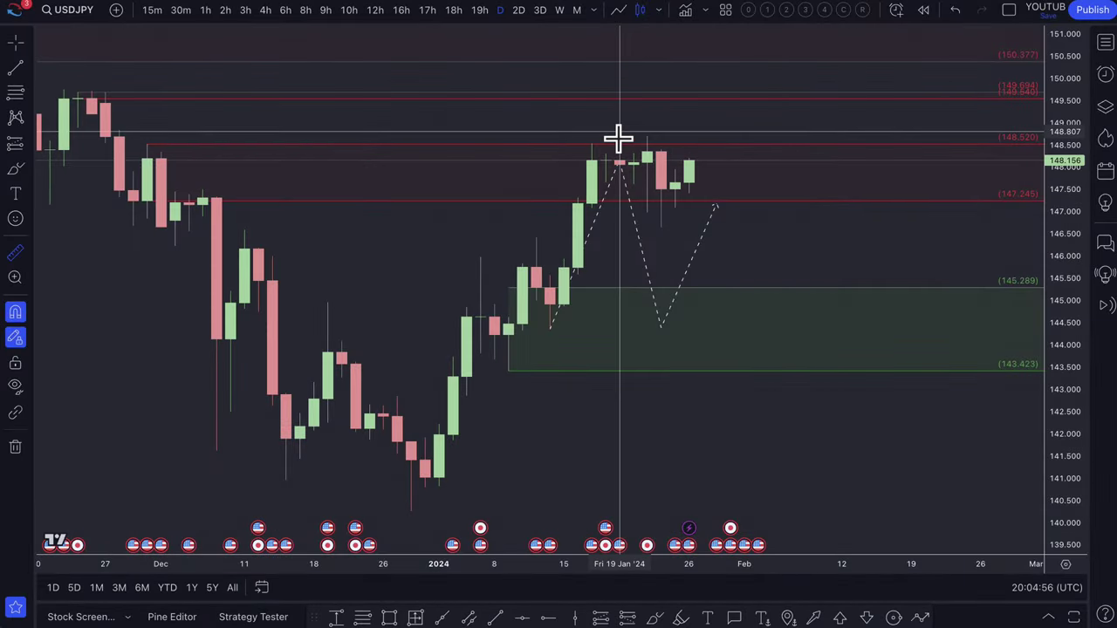
Step: On the daily USDJPY chart, measure the decline from the 19 Jan high to the 24 Jan low and clear the measurement
{"action": "left_click", "coordinate": [618, 135]}
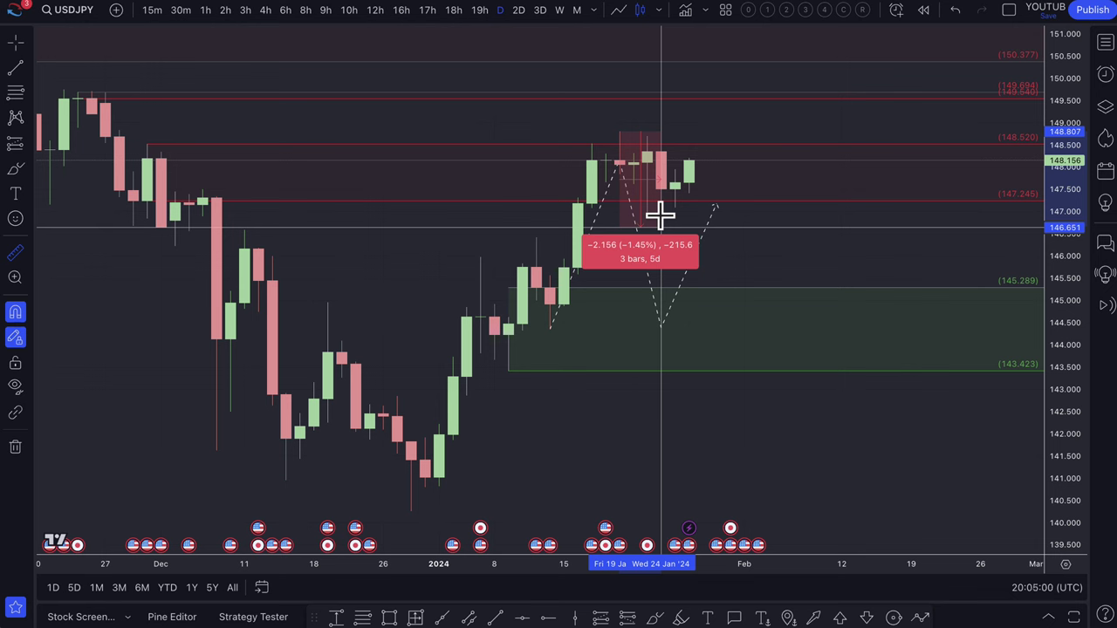
{"action": "left_click", "coordinate": [658, 213]}
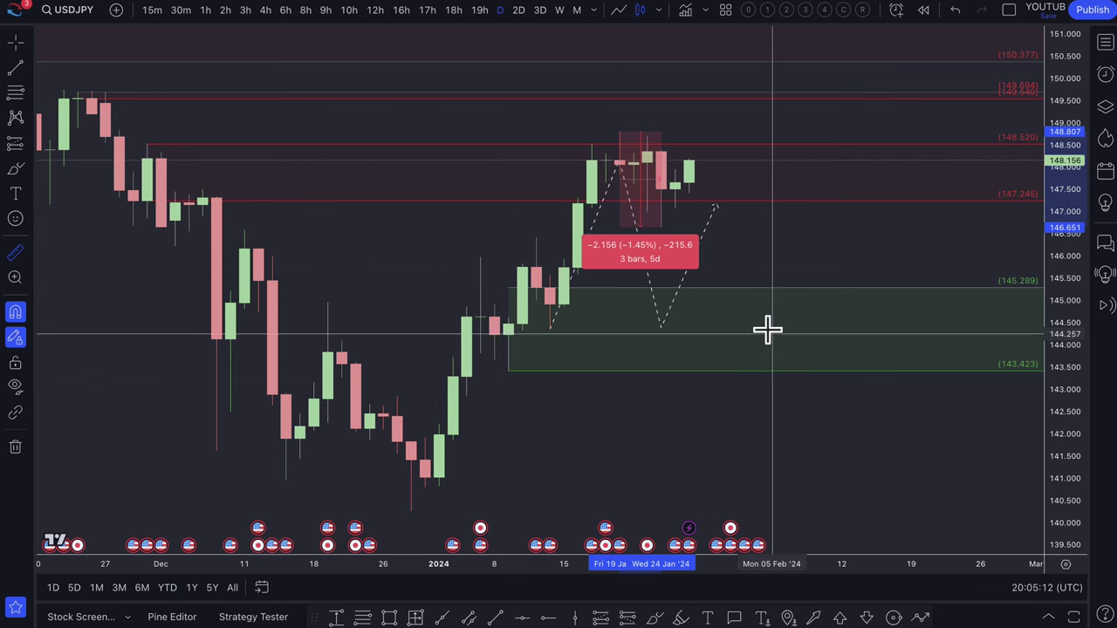
{"action": "left_click", "coordinate": [742, 288]}
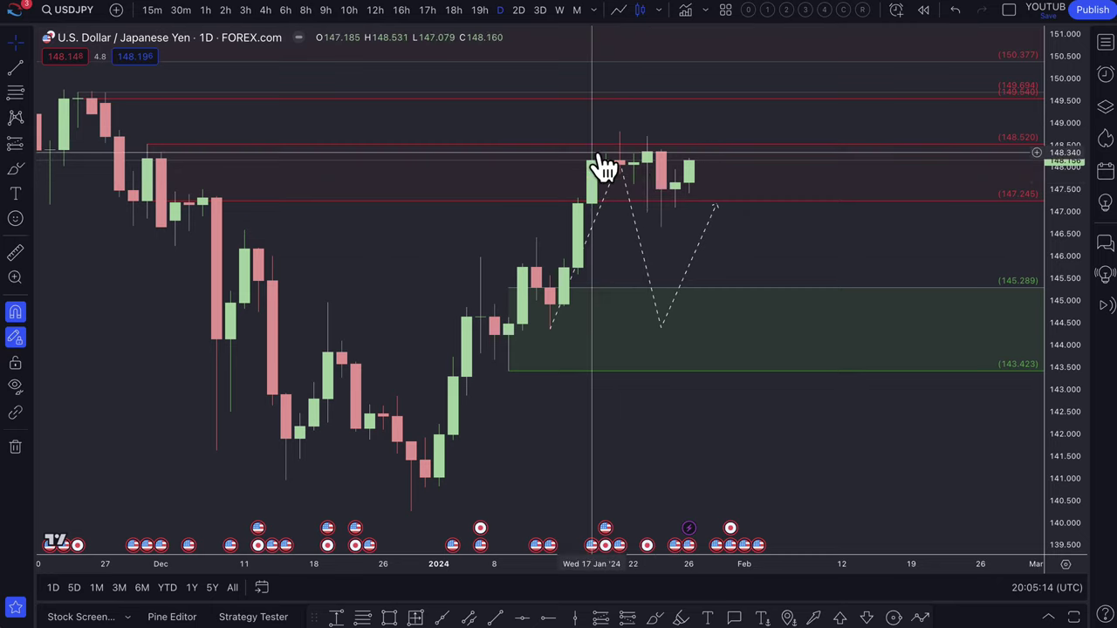
Step: Select the projected path on the USDJPY chart and examine the price action back to October against the red supply zones
{"action": "scroll", "coordinate": [599, 151], "scroll_direction": "down", "scroll_amount": 2}
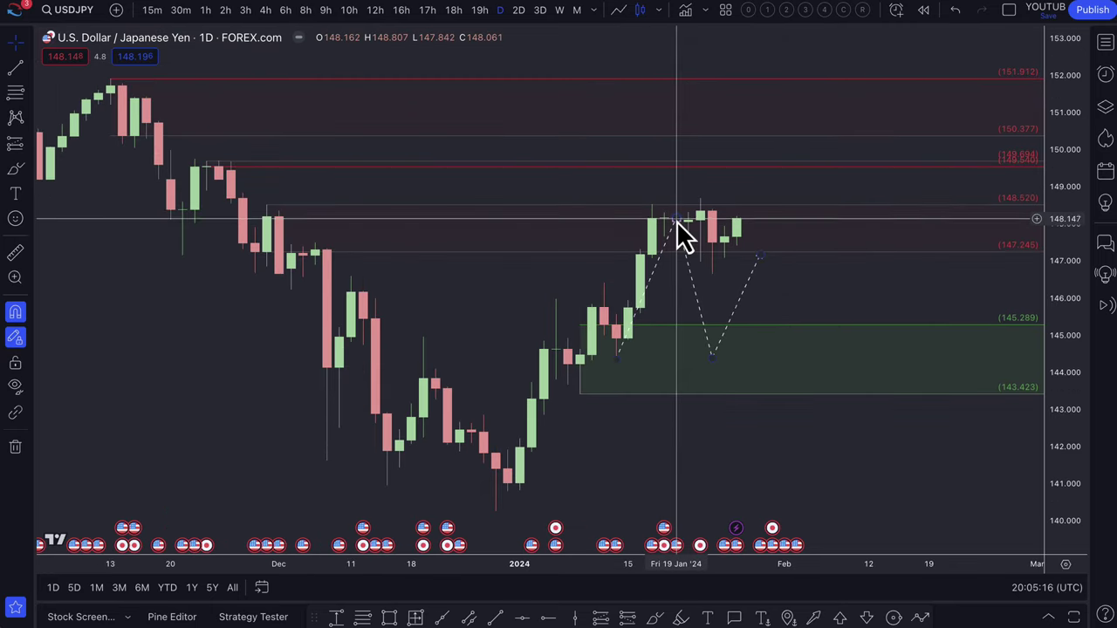
{"action": "left_click", "coordinate": [677, 219]}
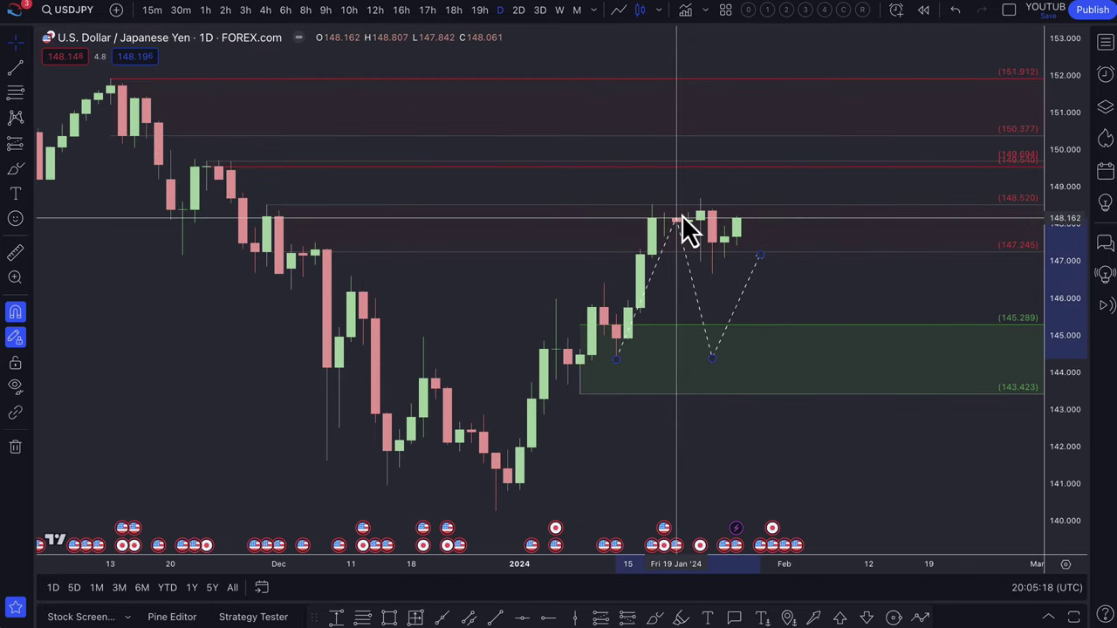
{"action": "left_click", "coordinate": [686, 218]}
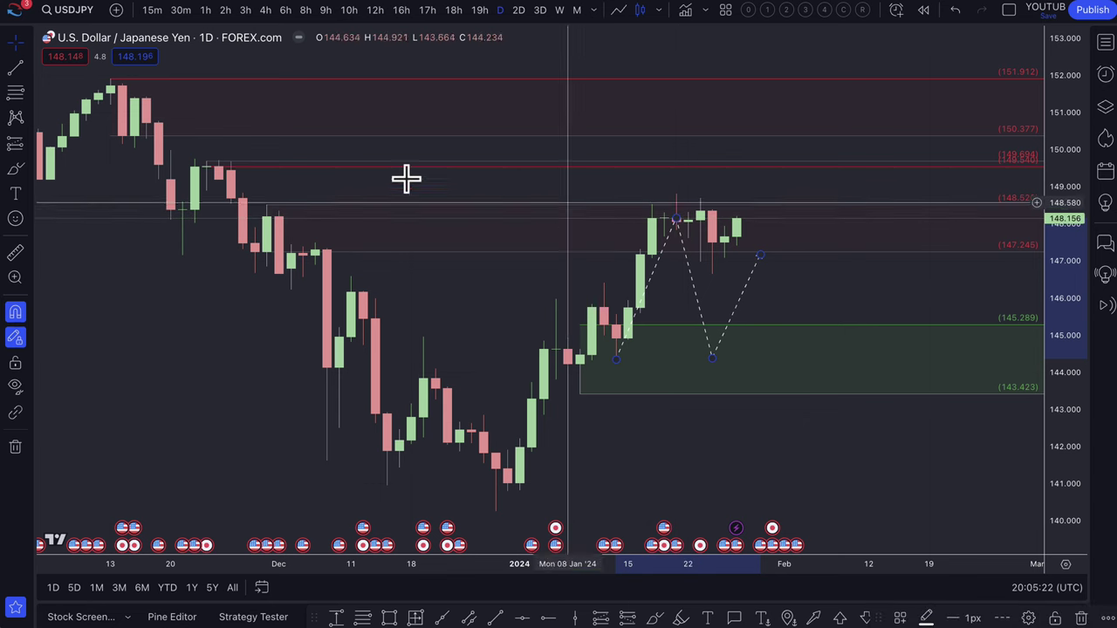
{"action": "scroll", "coordinate": [664, 253], "scroll_direction": "down", "scroll_amount": 2}
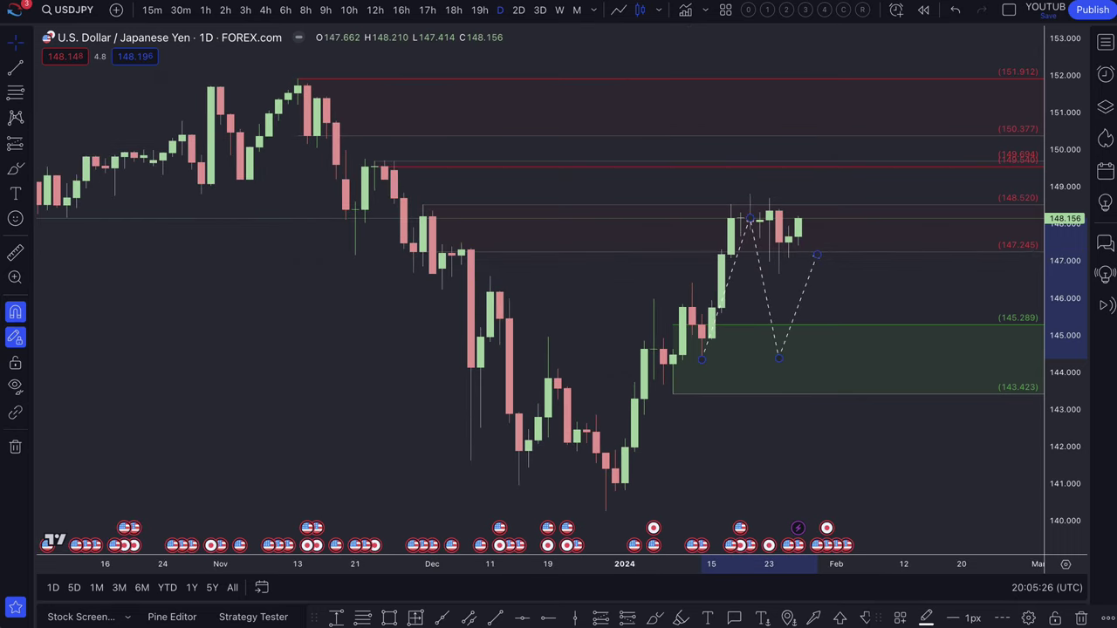
Step: Switch to the Bloomberg article on Japan bond yields and highlight the BOJ rate hike wording in its headline
{"action": "left_click", "coordinate": [197, 4]}
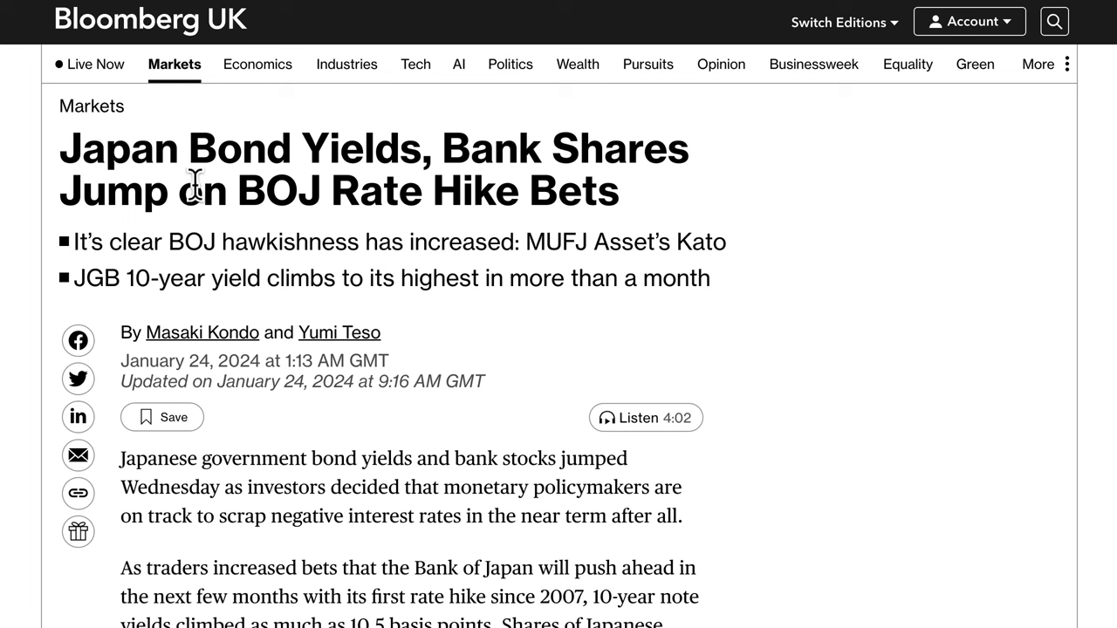
{"action": "left_click_drag", "start_coordinate": [227, 189], "coordinate": [378, 179]}
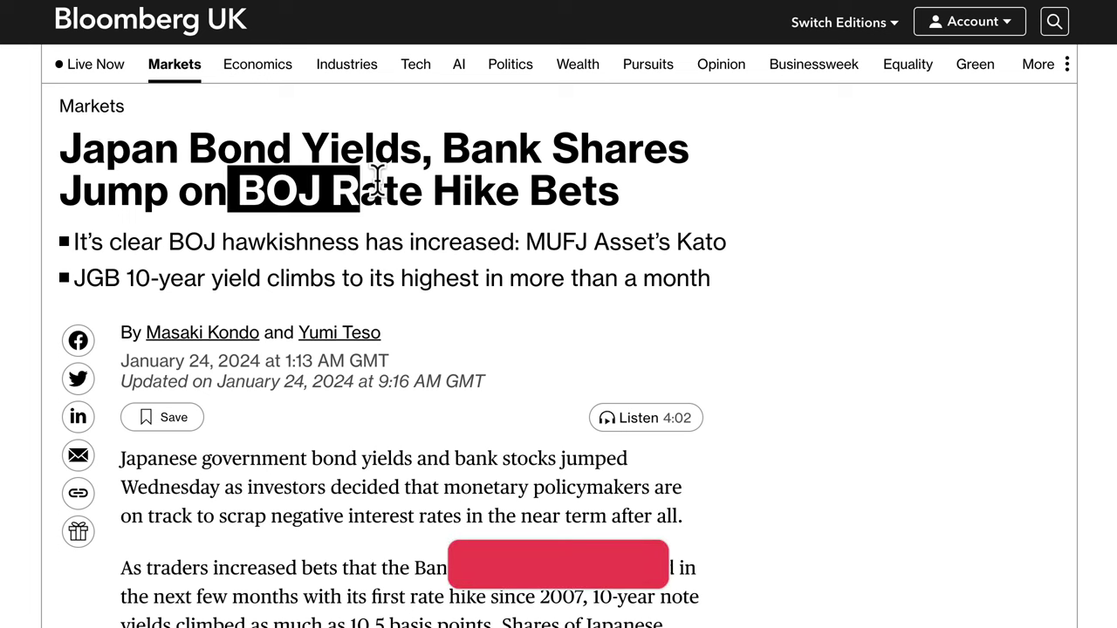
{"action": "left_click_drag", "start_coordinate": [478, 185], "coordinate": [598, 181]}
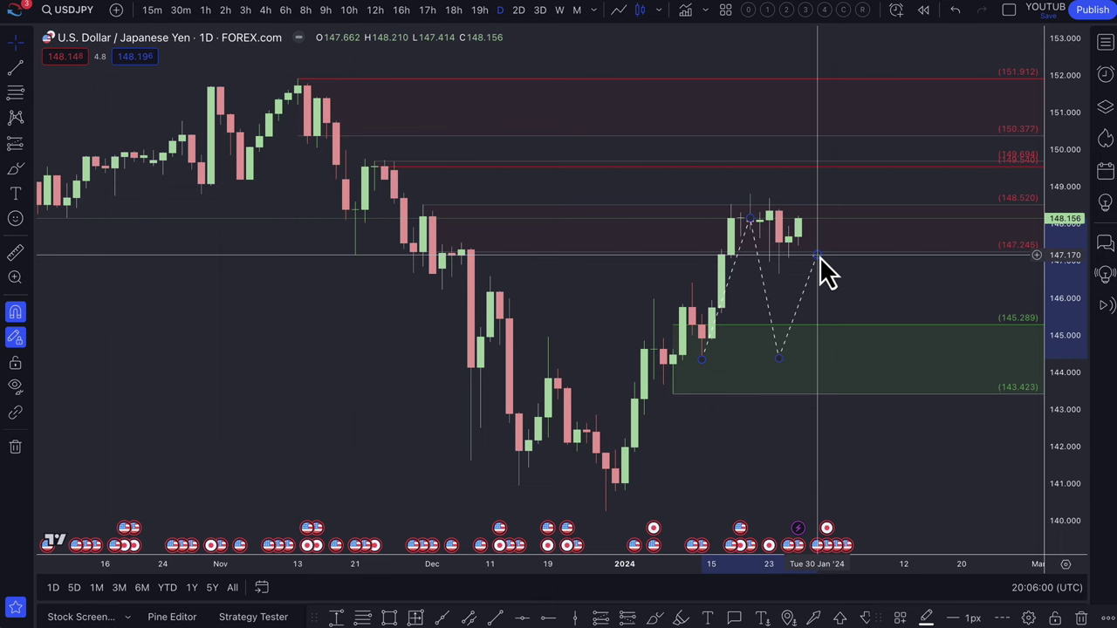
Step: On USDJPY, reshape the projected path to peak at about 147.7 on 26 Jan, bottom near 144.2 and end near 148.0
{"action": "left_click", "coordinate": [884, 225]}
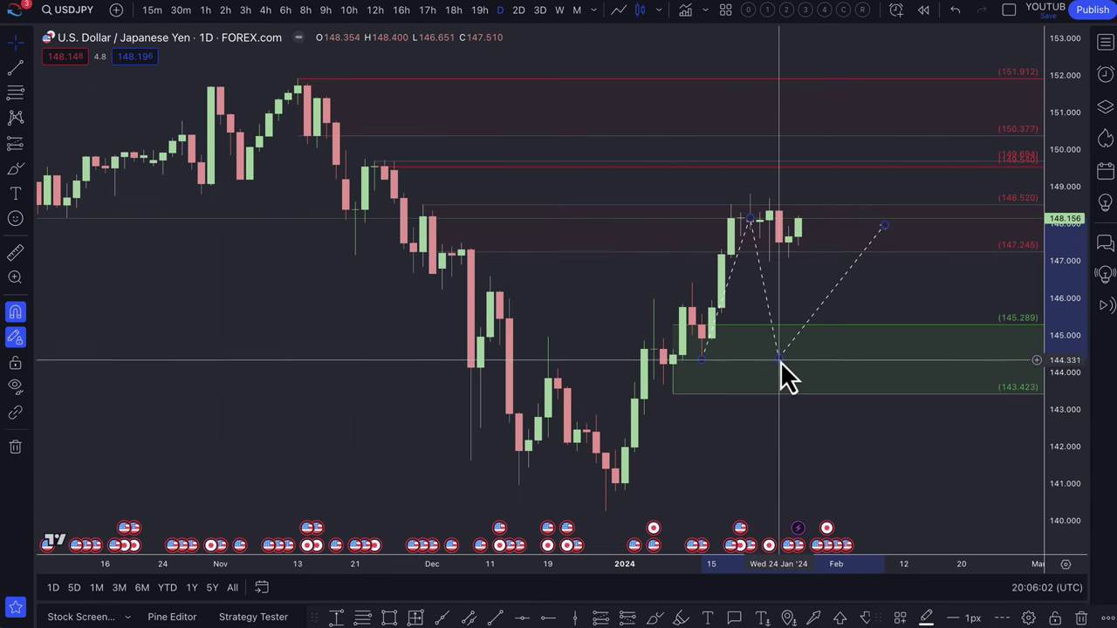
{"action": "left_click_drag", "start_coordinate": [789, 362], "coordinate": [826, 374]}
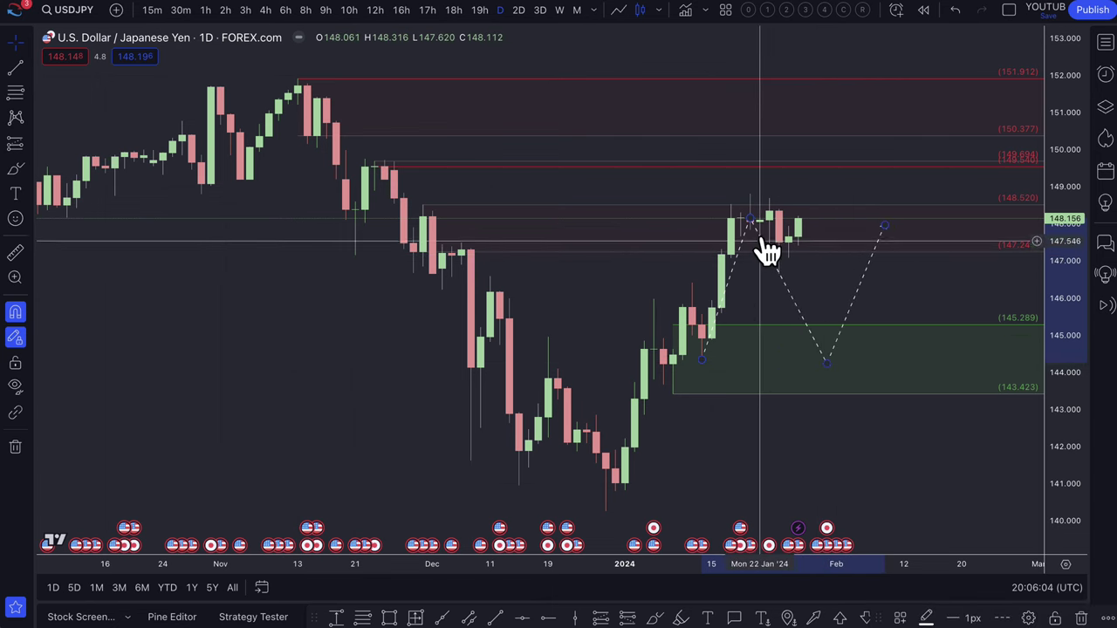
{"action": "left_click_drag", "start_coordinate": [752, 218], "coordinate": [798, 239]}
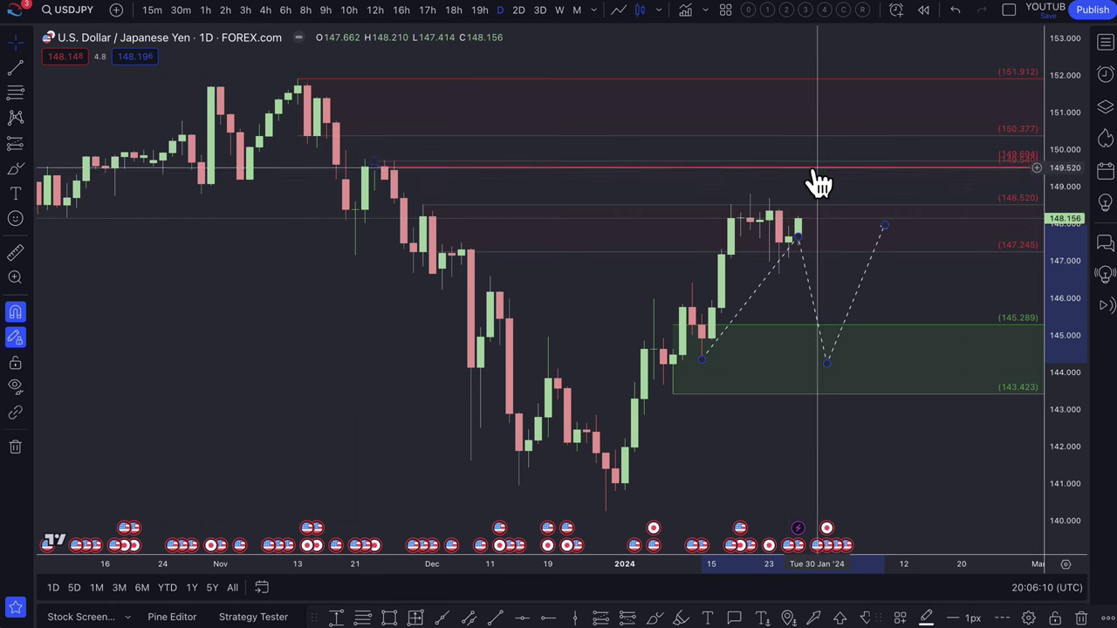
Step: Reshape the USDJPY path to peak near 151.8 on 30 Jan, bottom near 144.8 on 12 Feb and end near 149.7, and compare it with 2023 prices
{"action": "scroll", "coordinate": [819, 181], "scroll_direction": "down", "scroll_amount": 2}
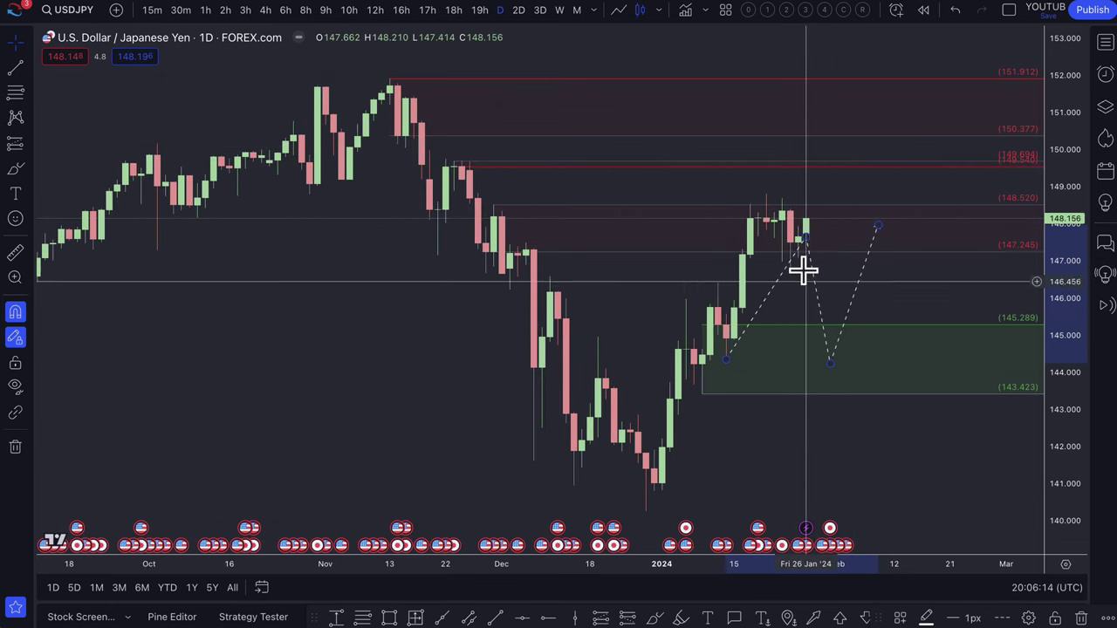
{"action": "left_click_drag", "start_coordinate": [806, 240], "coordinate": [826, 85]}
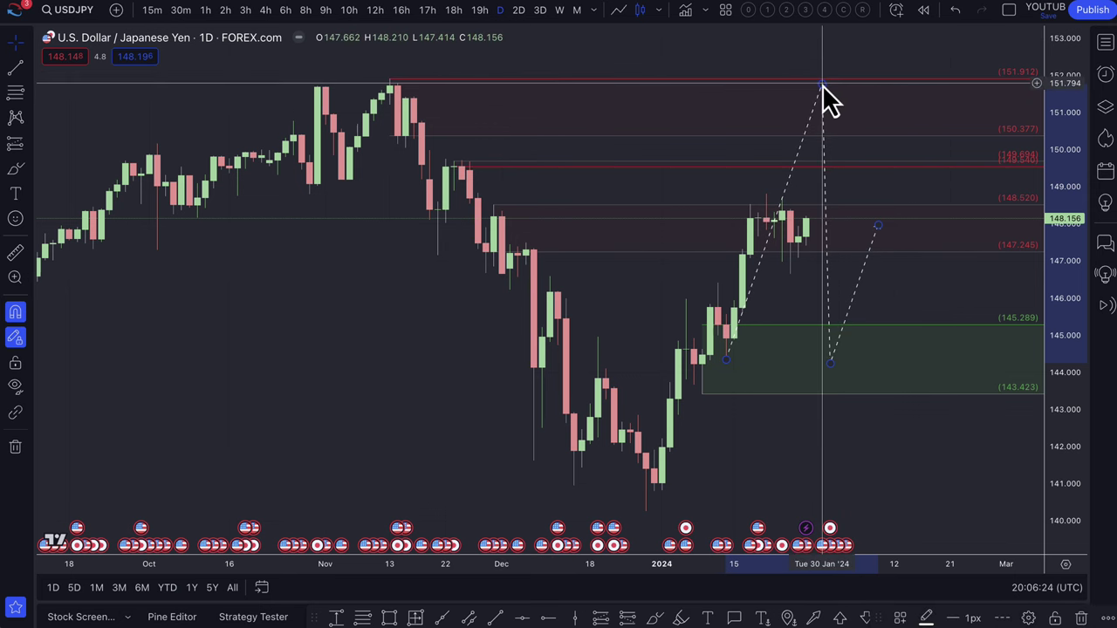
{"action": "left_click_drag", "start_coordinate": [878, 225], "coordinate": [958, 164]}
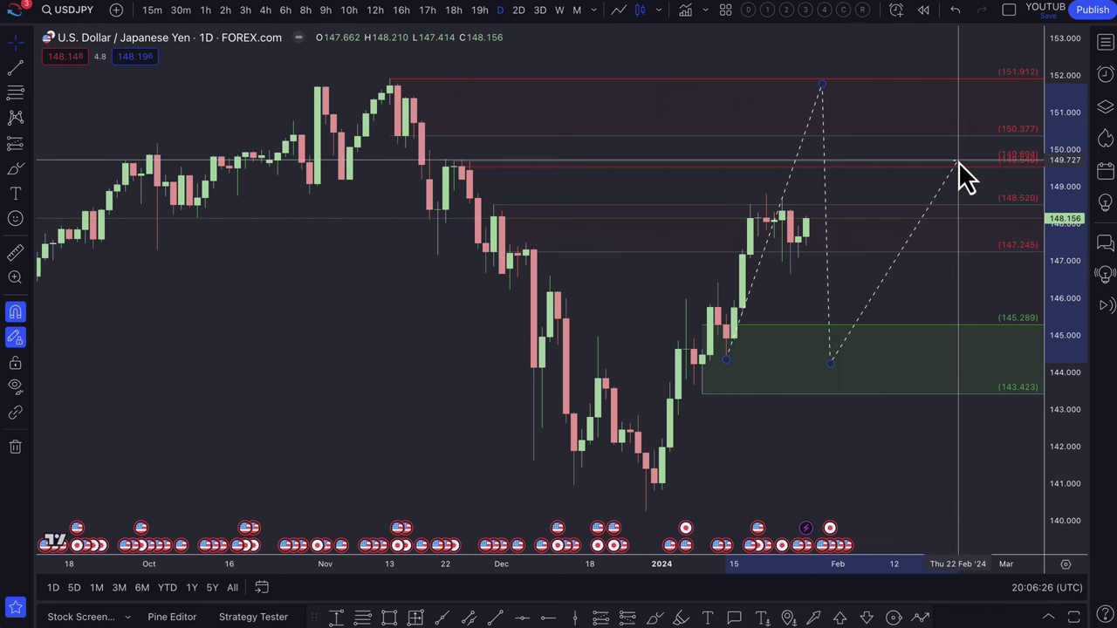
{"action": "left_click_drag", "start_coordinate": [830, 363], "coordinate": [895, 307]}
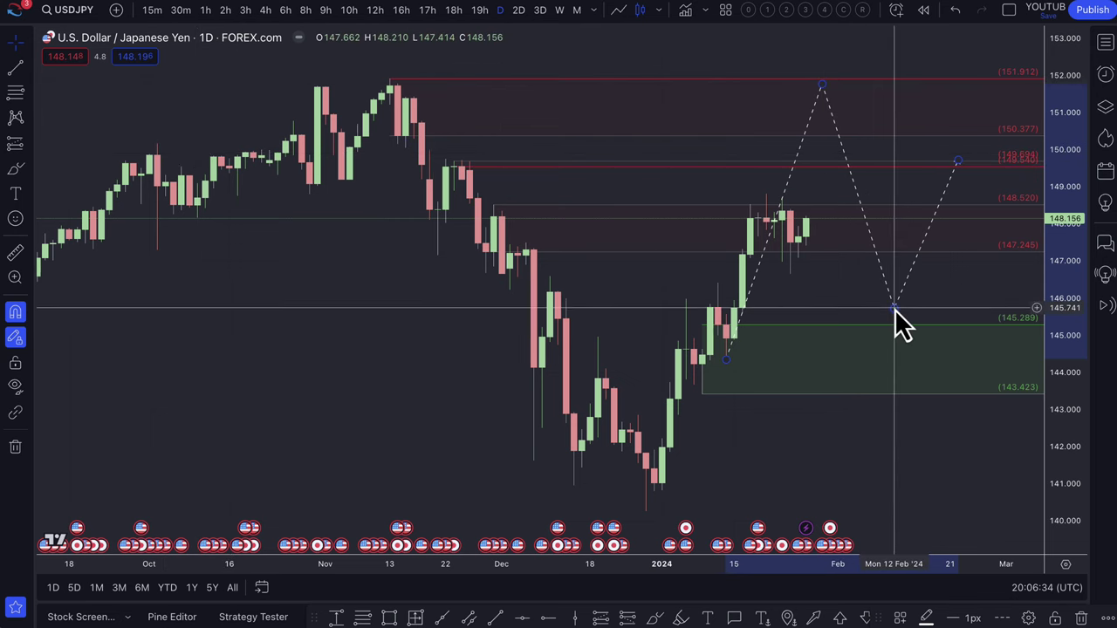
{"action": "left_click_drag", "start_coordinate": [895, 309], "coordinate": [894, 343]}
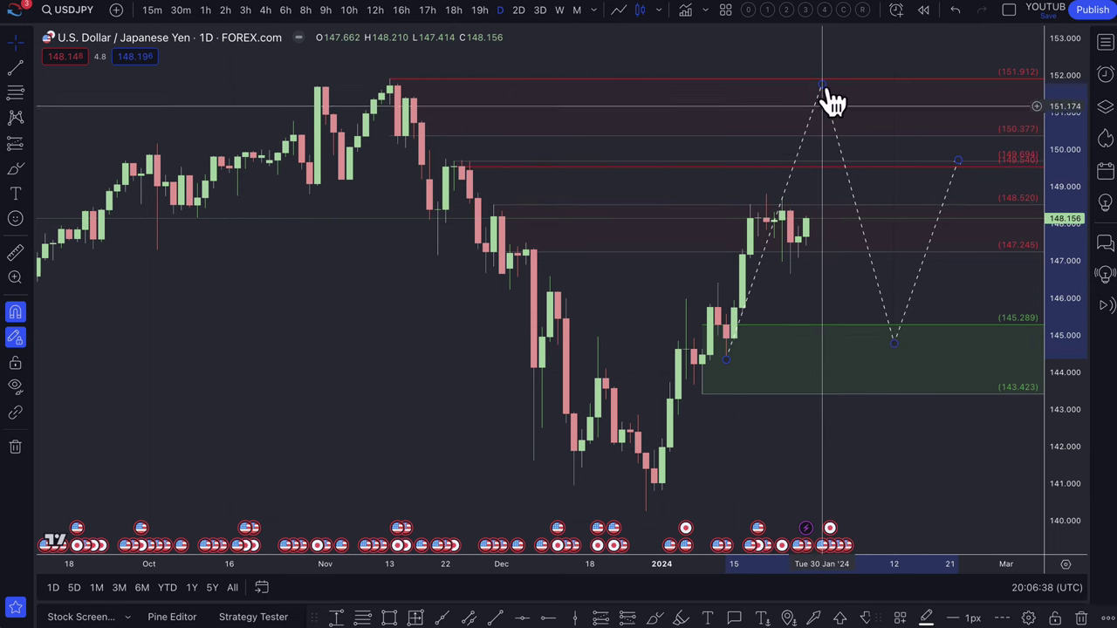
{"action": "scroll", "coordinate": [896, 404], "scroll_direction": "down", "scroll_amount": 5}
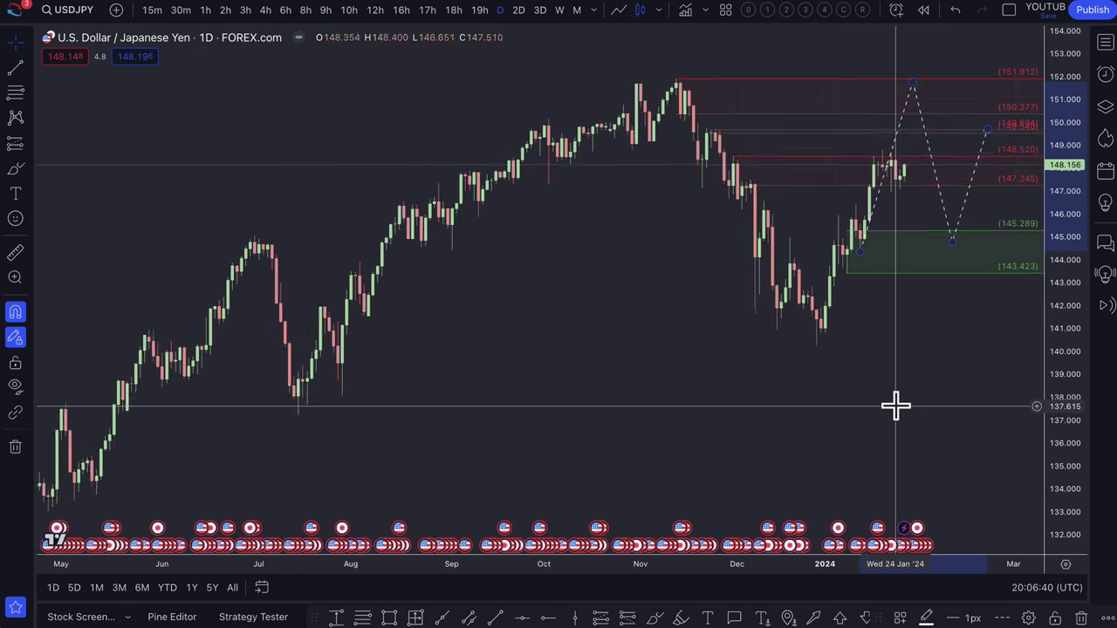
{"action": "scroll", "coordinate": [895, 405], "scroll_direction": "down", "scroll_amount": 4}
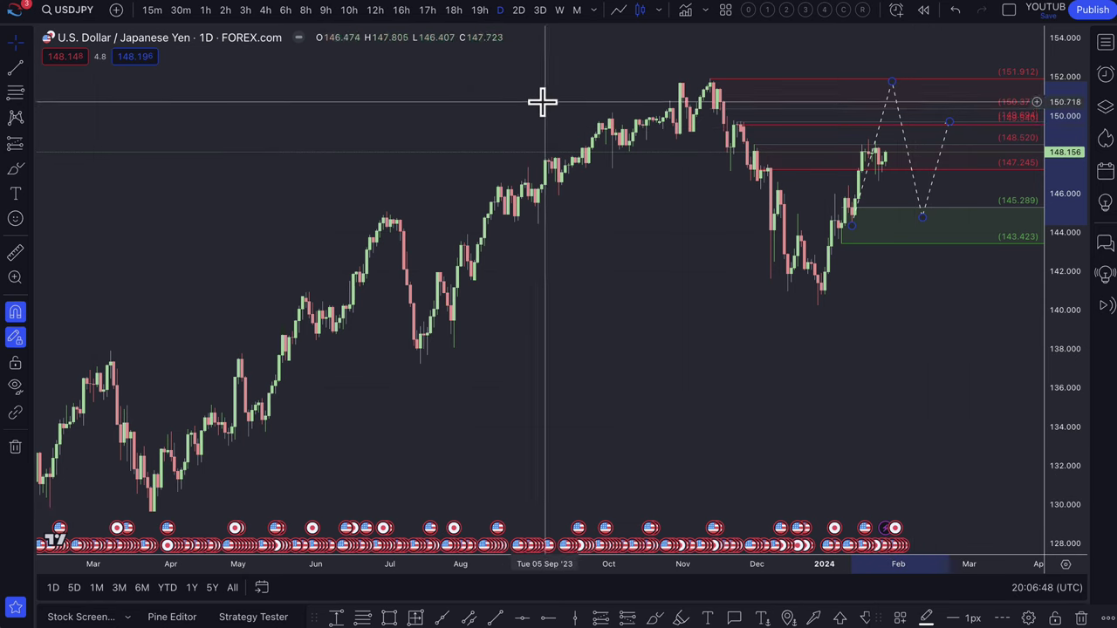
{"action": "scroll", "coordinate": [668, 200], "scroll_direction": "up", "scroll_amount": 5}
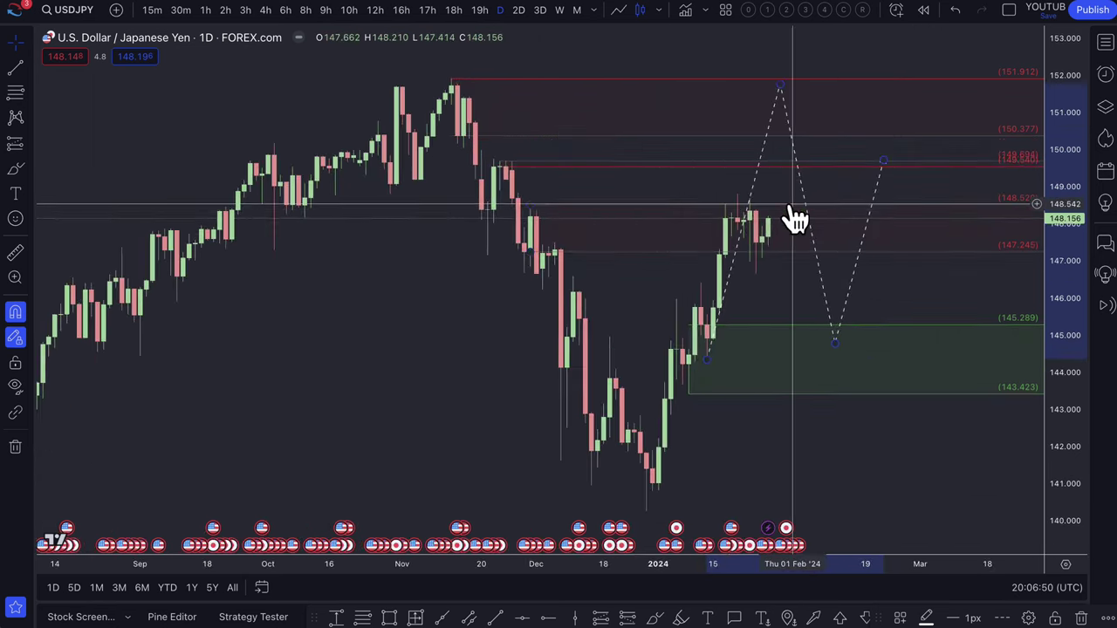
{"action": "scroll", "coordinate": [779, 220], "scroll_direction": "up", "scroll_amount": 2}
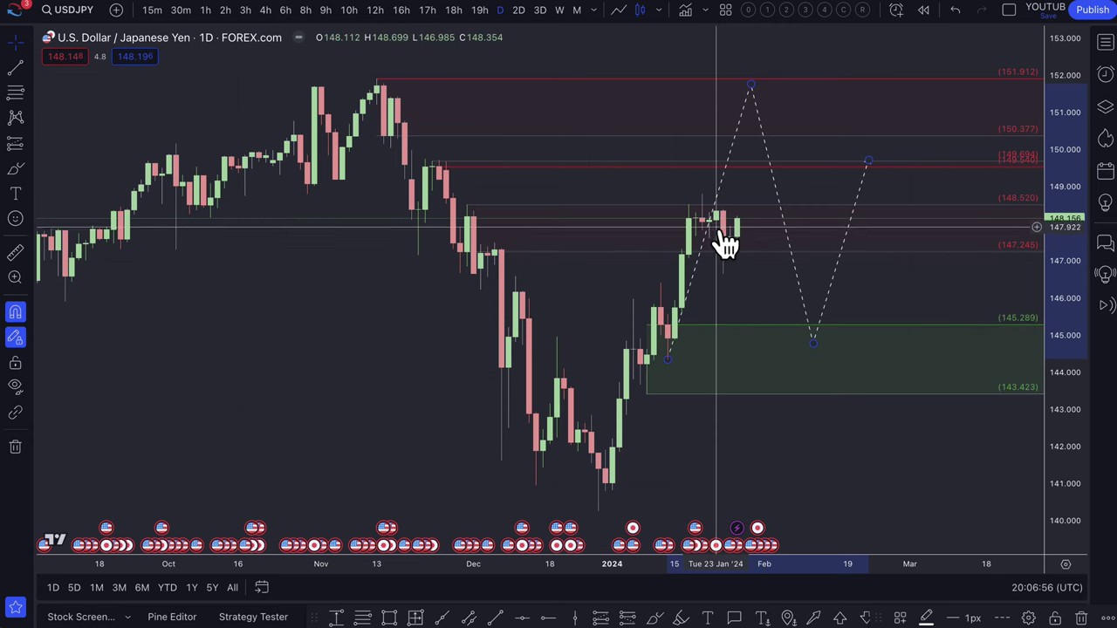
Step: Switch to the USDCAD chart and measure the range from the 17 Jan high to the 26 Jan low, then clear the measurement
{"action": "scroll", "coordinate": [725, 245], "scroll_direction": "right", "scroll_amount": 3}
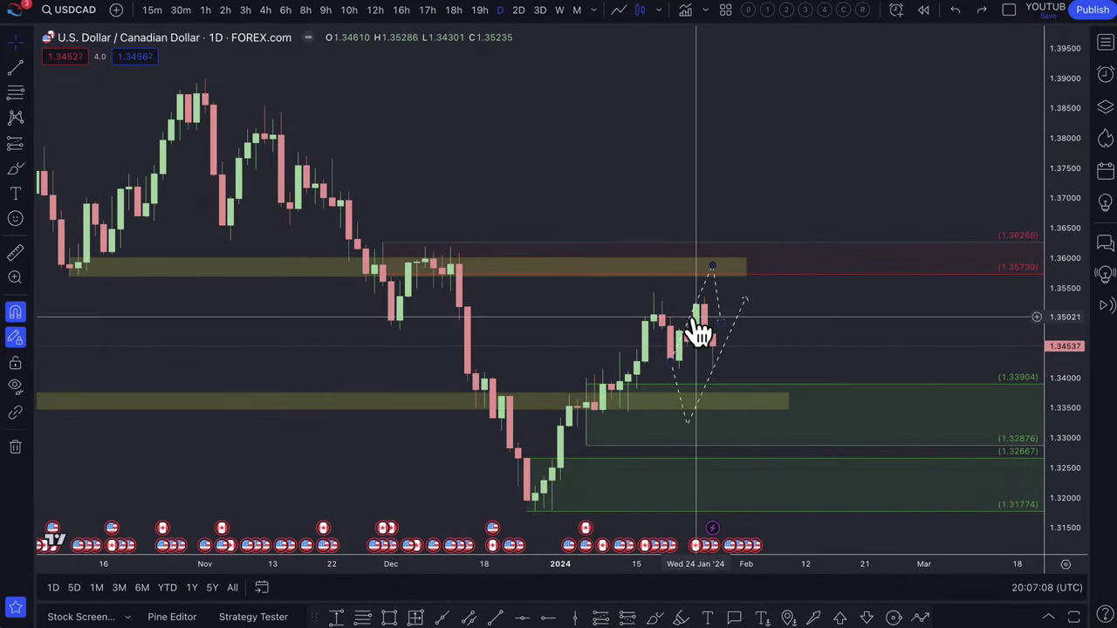
{"action": "left_click", "coordinate": [16, 253]}
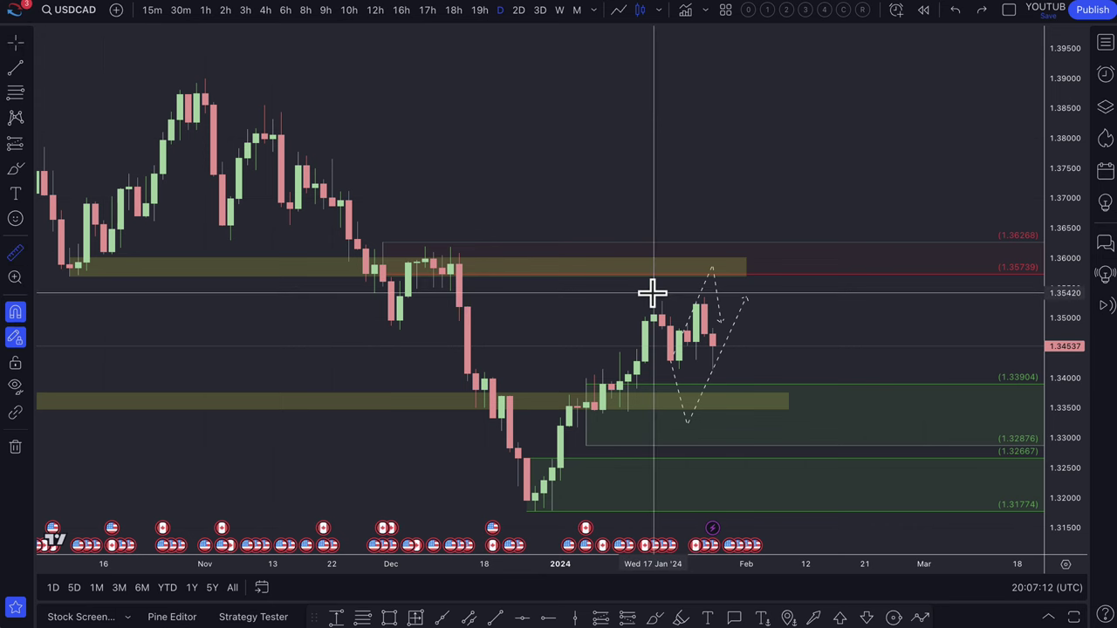
{"action": "left_click", "coordinate": [670, 322]}
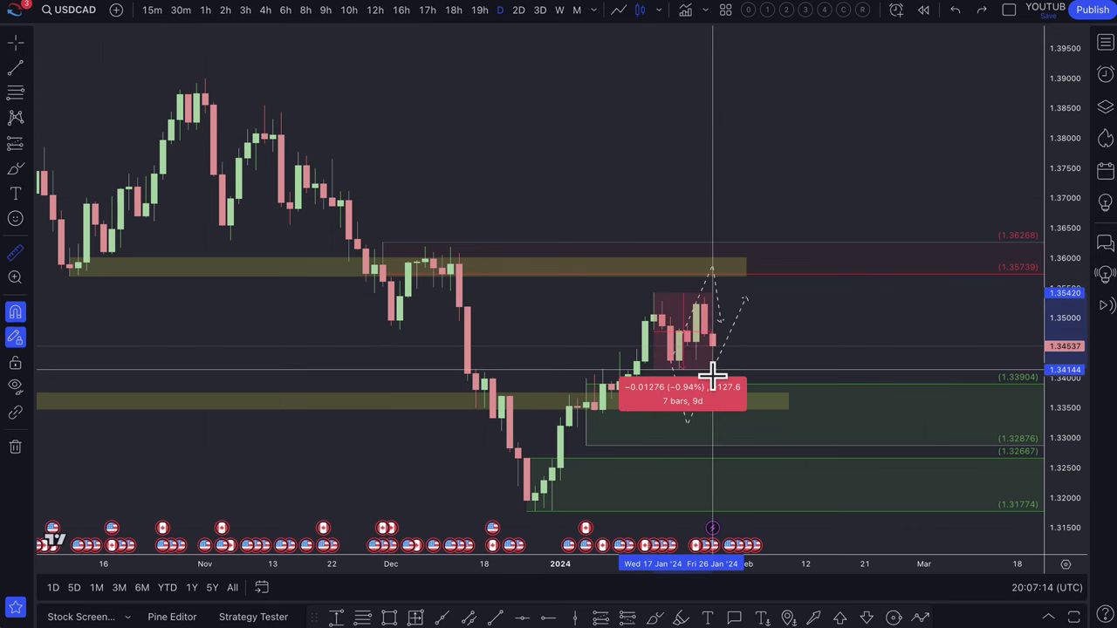
{"action": "scroll", "coordinate": [753, 369], "scroll_direction": "up", "scroll_amount": 3}
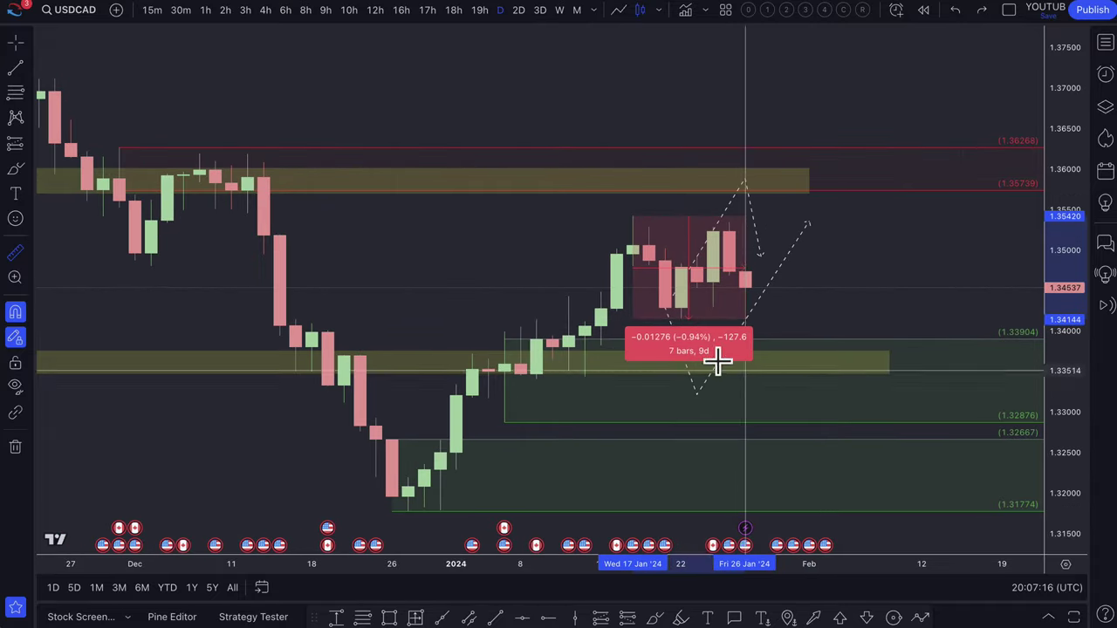
{"action": "left_click", "coordinate": [643, 311]}
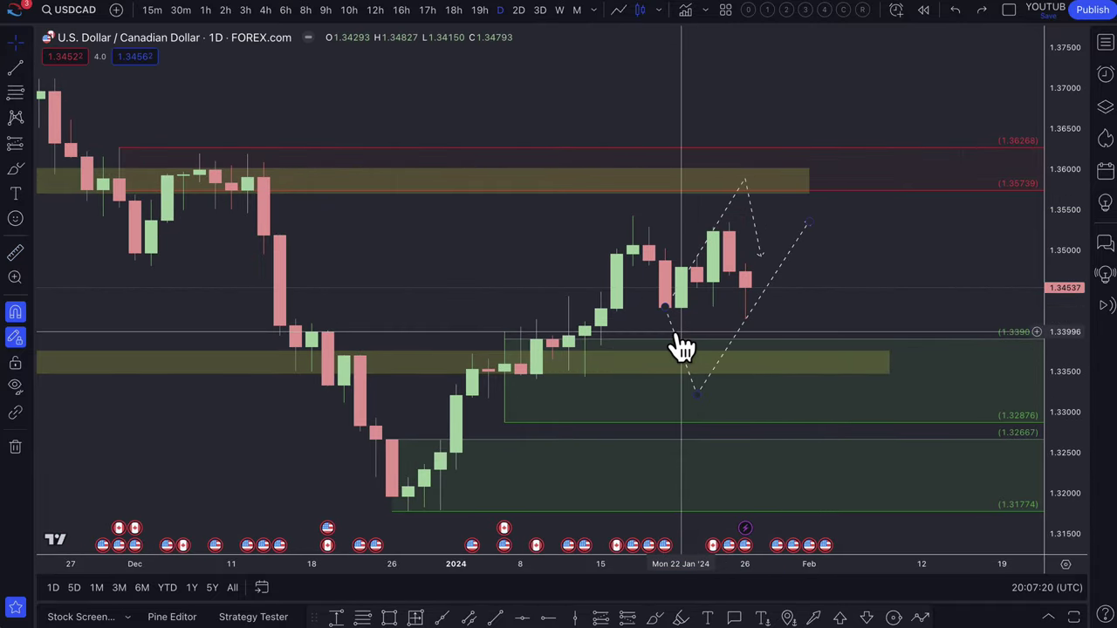
Step: Move both USDCAD paths to 26 Jan, one bottoming near 1.335 and ending near 1.3555, the other peaking near 1.361 and ending near 1.353
{"action": "mouse_move", "coordinate": [681, 348]}
{"action": "left_mouse_down"}
{"action": "mouse_move", "coordinate": [765, 341]}
{"action": "mouse_move", "coordinate": [765, 328]}
{"action": "mouse_move", "coordinate": [762, 349]}
{"action": "mouse_move", "coordinate": [765, 327]}
{"action": "left_mouse_up"}
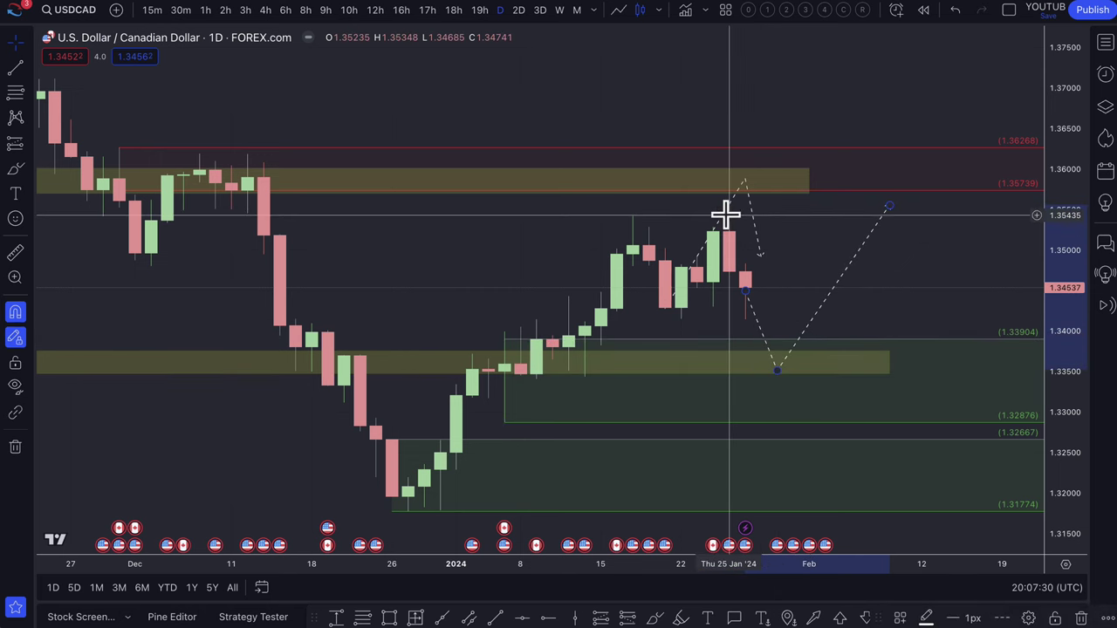
{"action": "left_click_drag", "start_coordinate": [731, 229], "coordinate": [812, 189]}
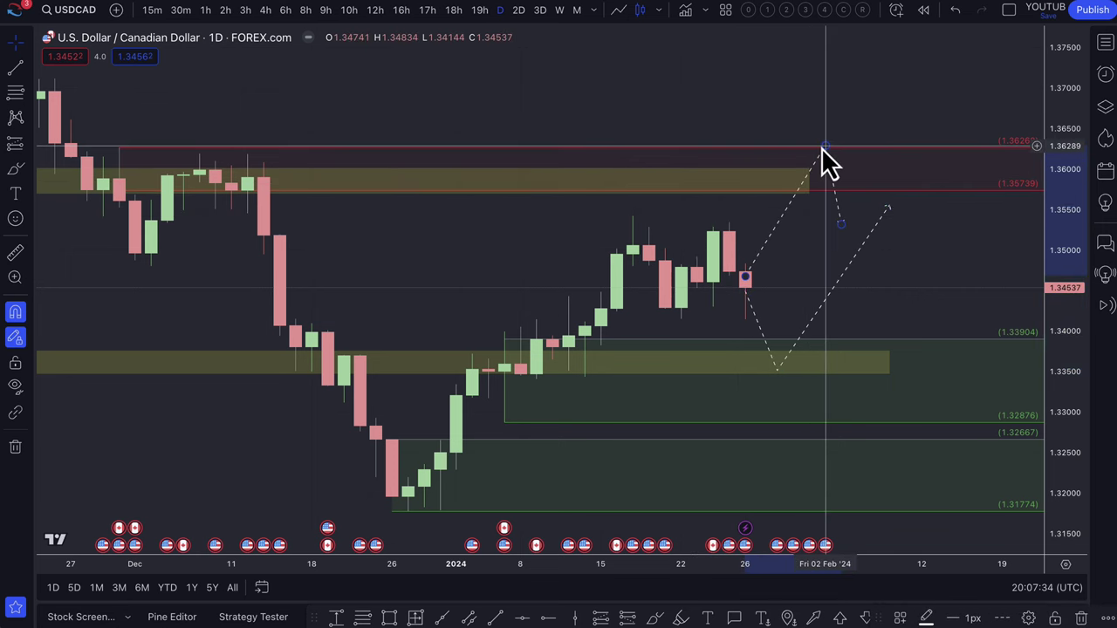
{"action": "scroll", "coordinate": [806, 225], "scroll_direction": "down", "scroll_amount": 3}
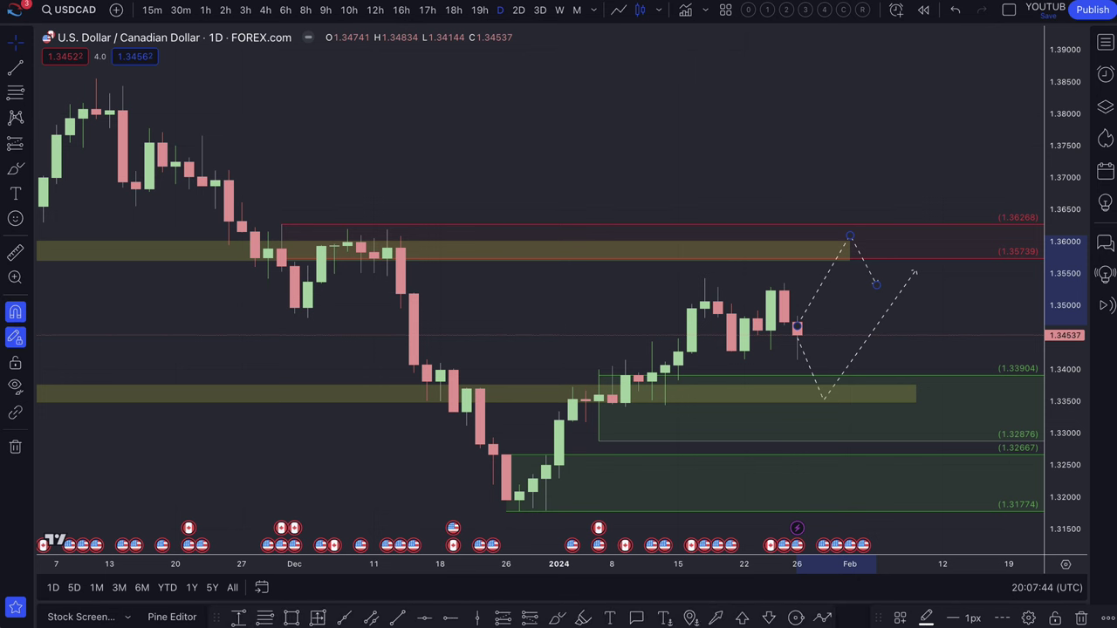
Step: Draw a third USDCAD path from about 1.345 on 26 Jan, down to about 1.320 on 30 Jan and up to about 1.348
{"action": "left_click", "coordinate": [835, 618]}
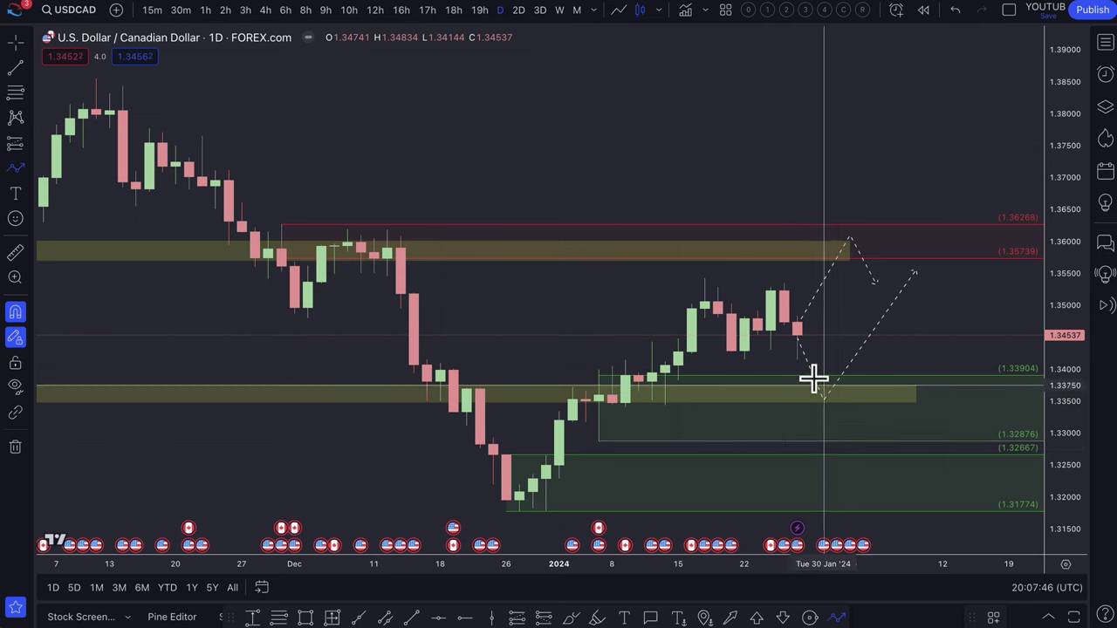
{"action": "left_click", "coordinate": [832, 494]}
{"action": "double_click", "coordinate": [919, 319]}
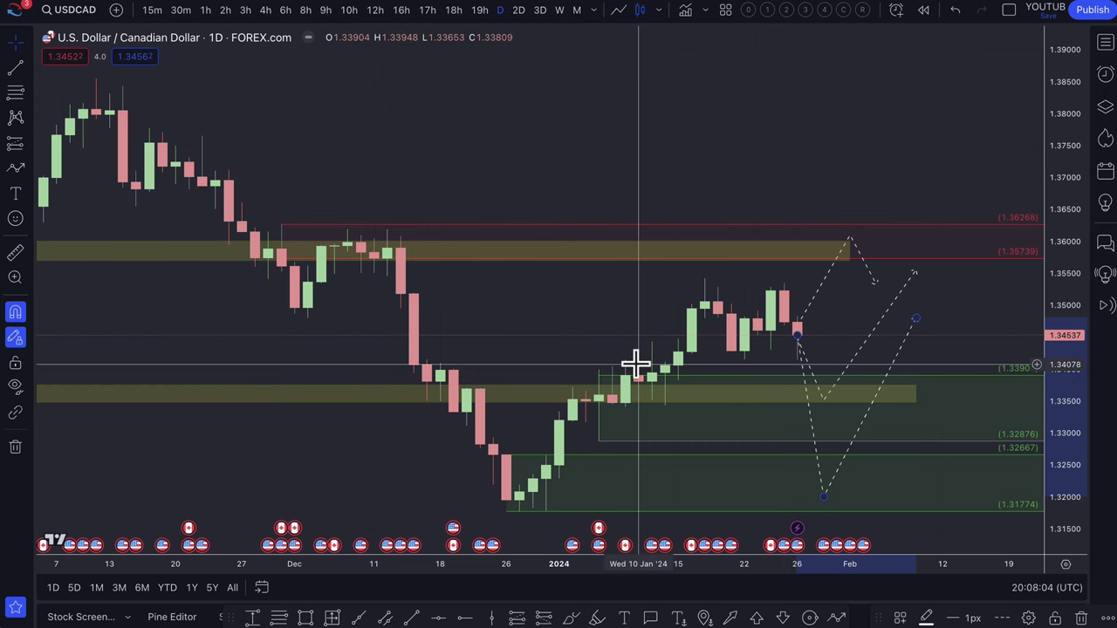
{"action": "scroll", "coordinate": [635, 364], "scroll_direction": "down", "scroll_amount": 5}
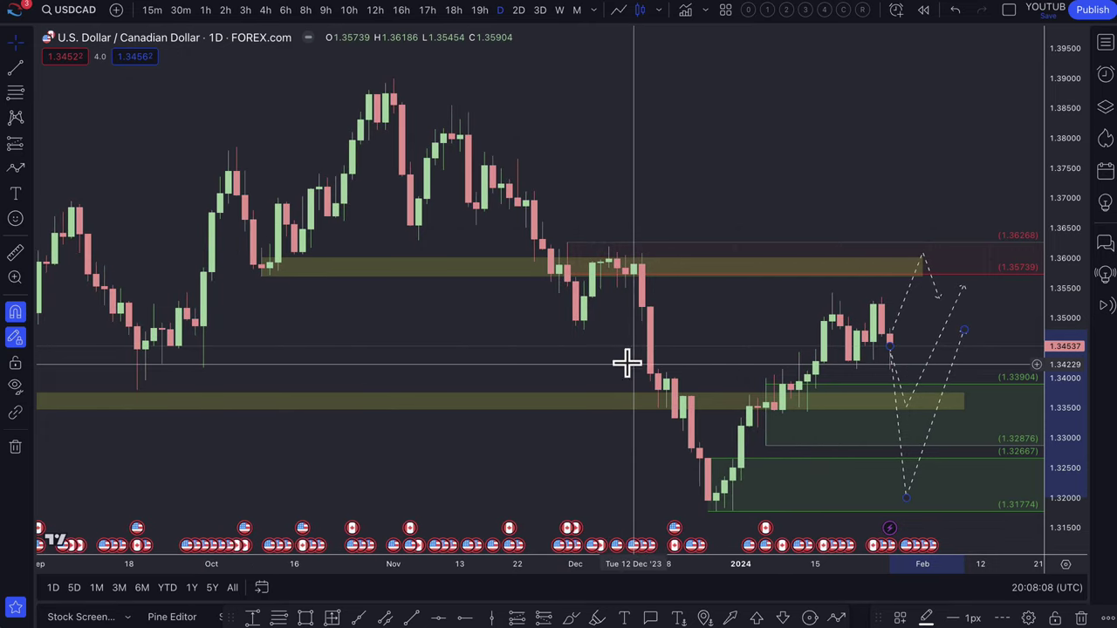
Step: Switch to the GBPUSD chart, remove its old projected path and measure the range between 18 and 30 Jan
{"action": "right_click", "coordinate": [635, 364]}
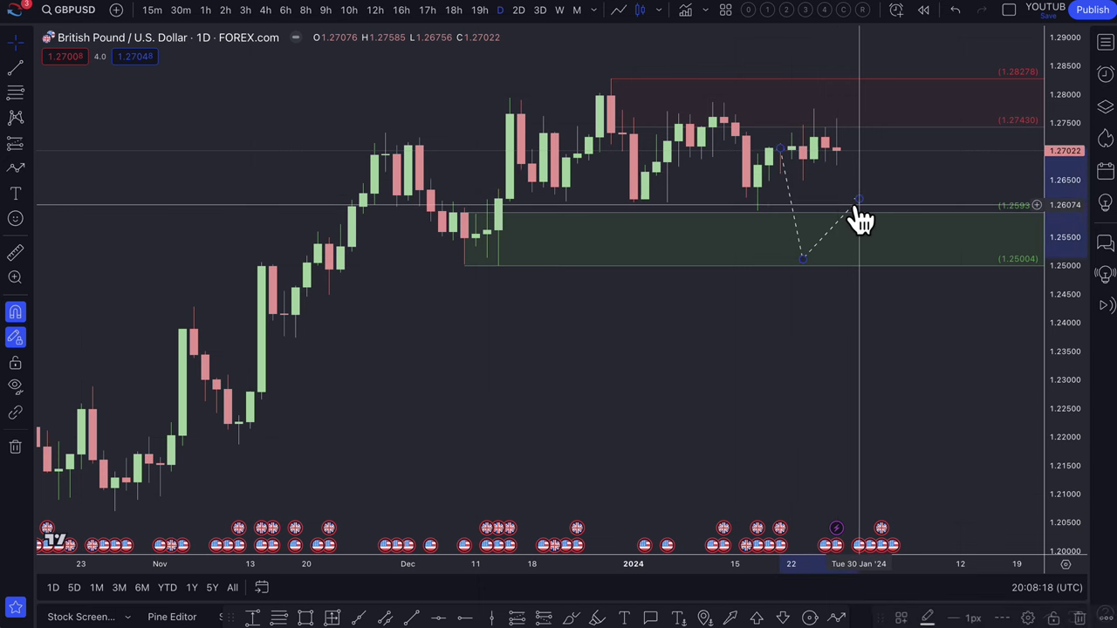
{"action": "key", "text": "ctrl+z"}
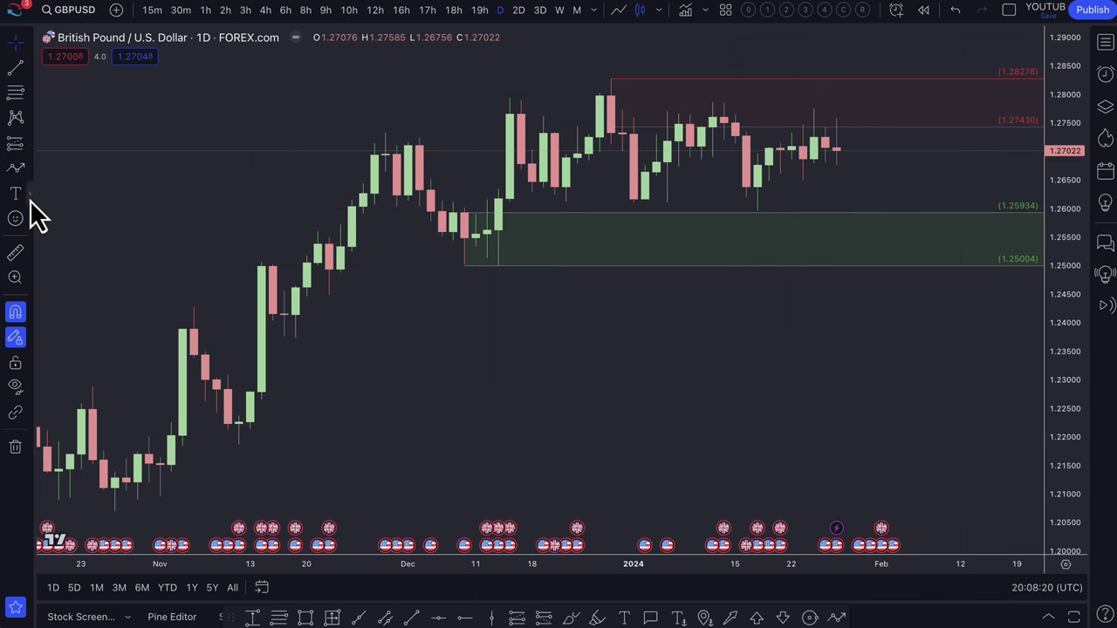
{"action": "left_click", "coordinate": [18, 254]}
{"action": "left_click", "coordinate": [767, 179]}
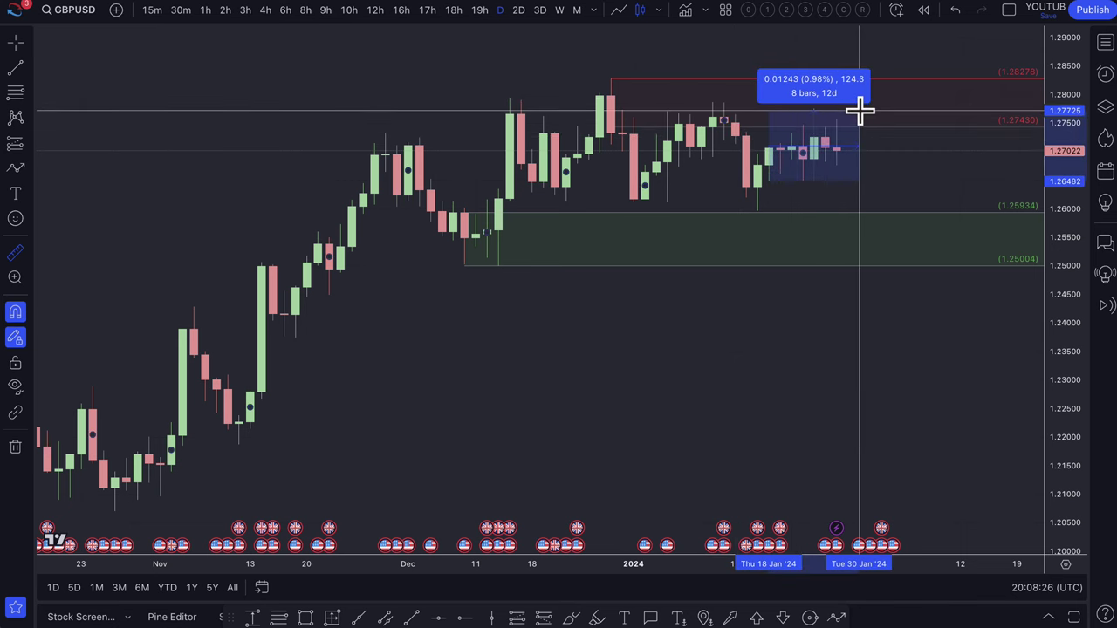
{"action": "left_click", "coordinate": [851, 144]}
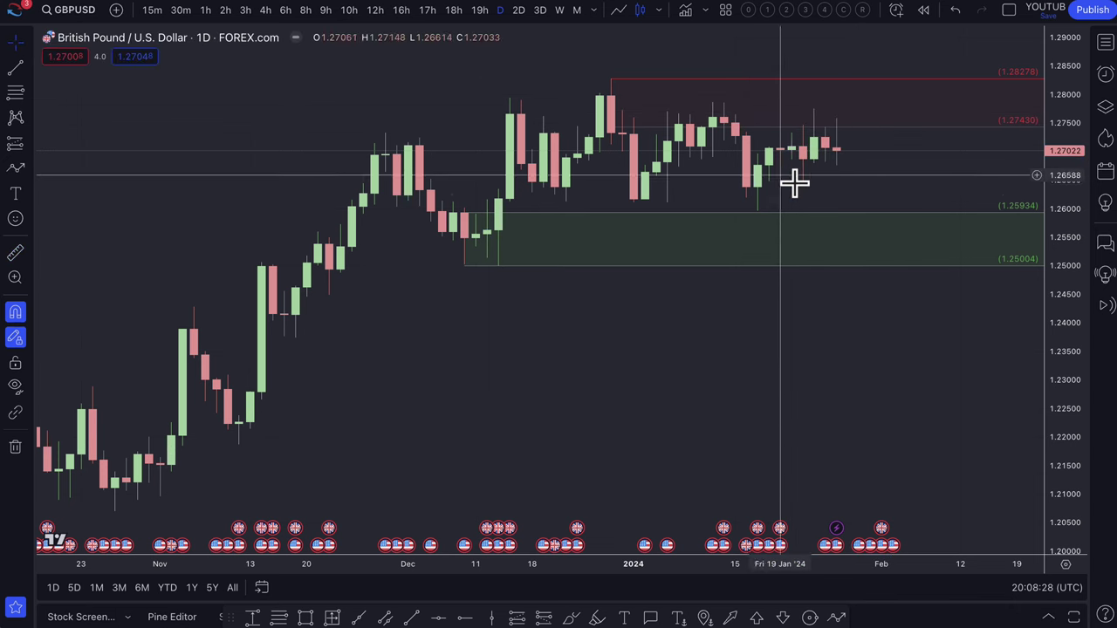
Step: Draw a GBPUSD path from about 1.270 on 26 Jan, up to about 1.281 on 31 Jan and down to about 1.268
{"action": "scroll", "coordinate": [794, 183], "scroll_direction": "up", "scroll_amount": 1}
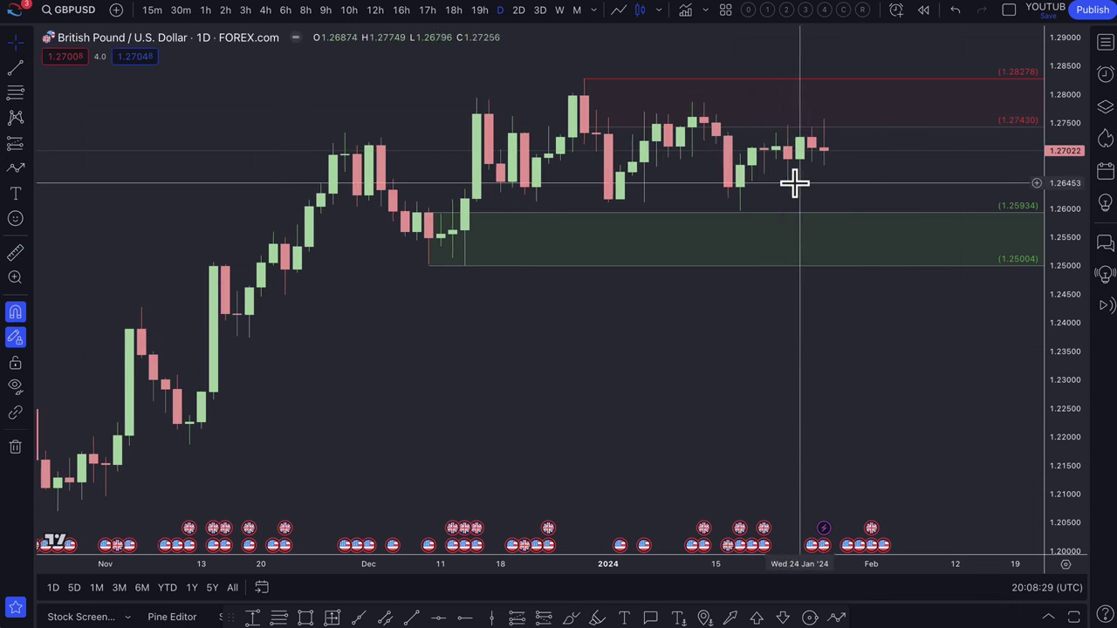
{"action": "left_click", "coordinate": [19, 168]}
{"action": "left_click", "coordinate": [821, 149]}
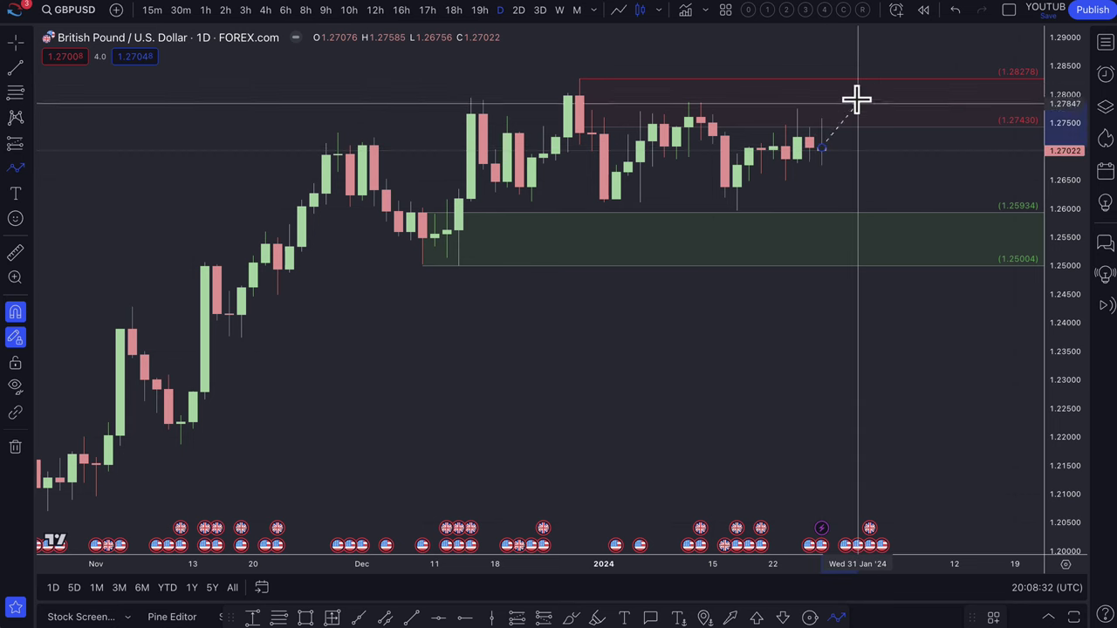
{"action": "left_click", "coordinate": [858, 90]}
{"action": "double_click", "coordinate": [881, 161]}
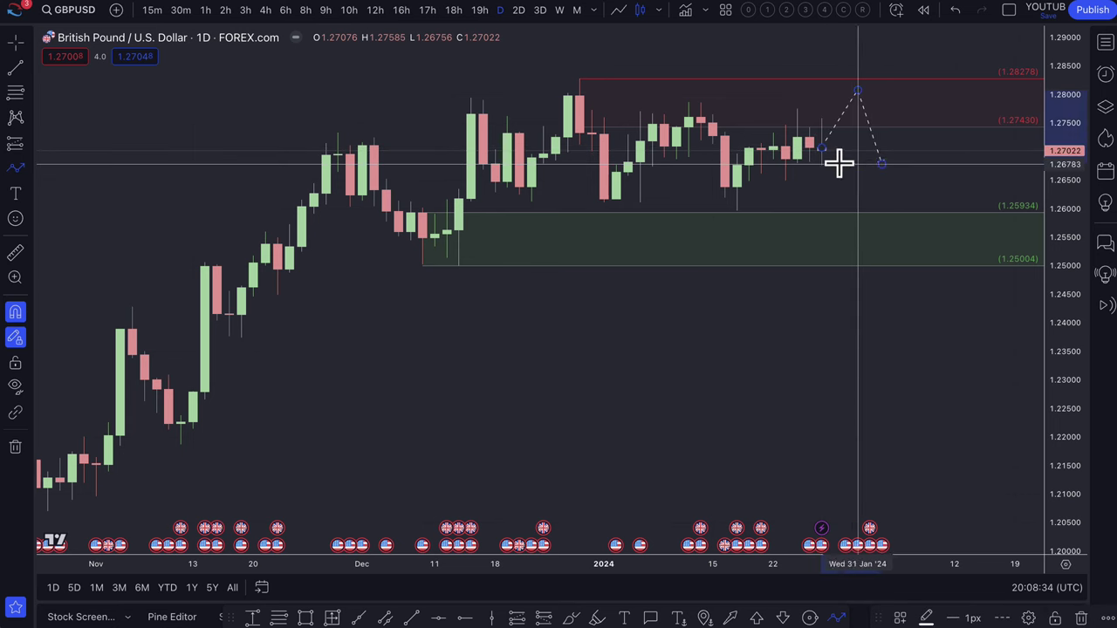
Step: Draw a second GBPUSD path from about 1.270 on 26 Jan, down to about 1.254 on 30 Jan and up to about 1.263
{"action": "left_click", "coordinate": [822, 150]}
{"action": "left_click", "coordinate": [844, 244]}
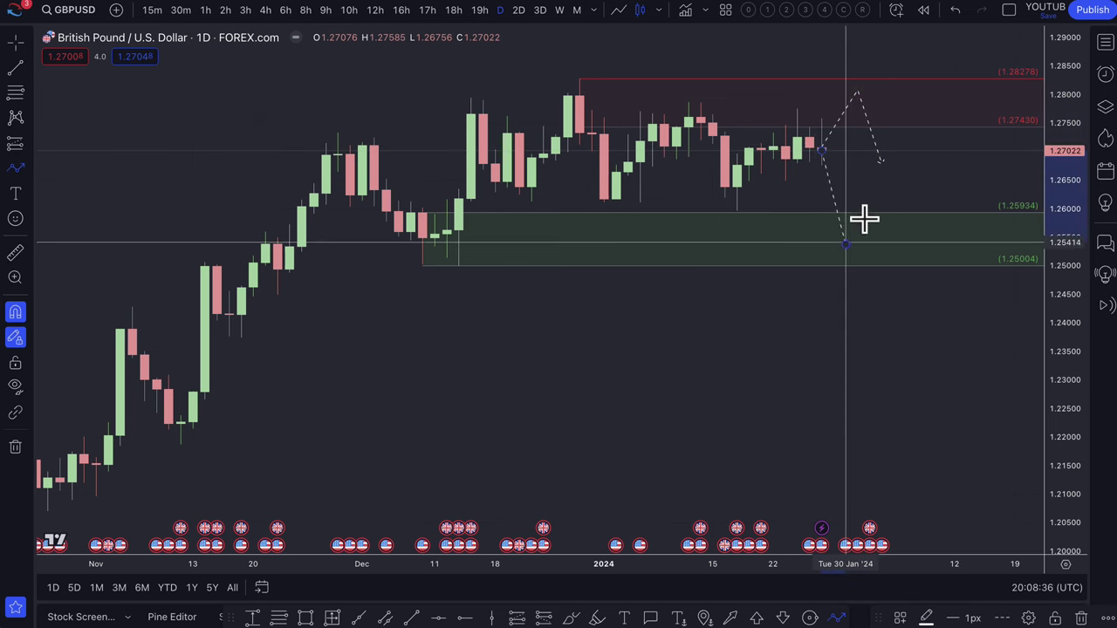
{"action": "double_click", "coordinate": [891, 192]}
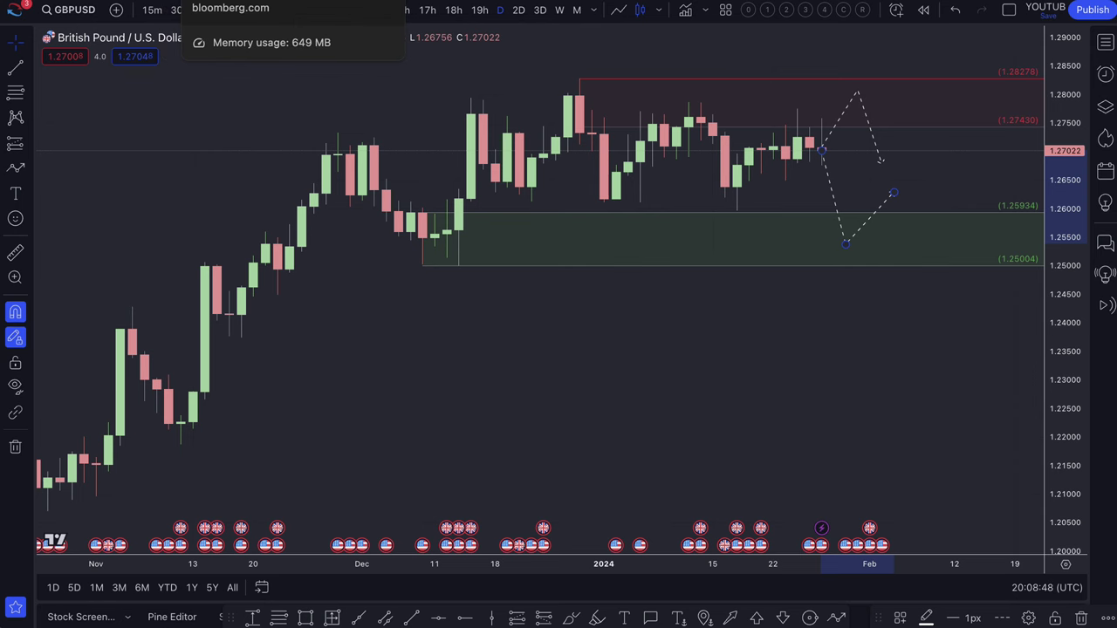
Step: Switch to the Bloomberg article on the pound and highlight its two summary points on BOE cuts and the composite PMI
{"action": "left_click", "coordinate": [231, 7]}
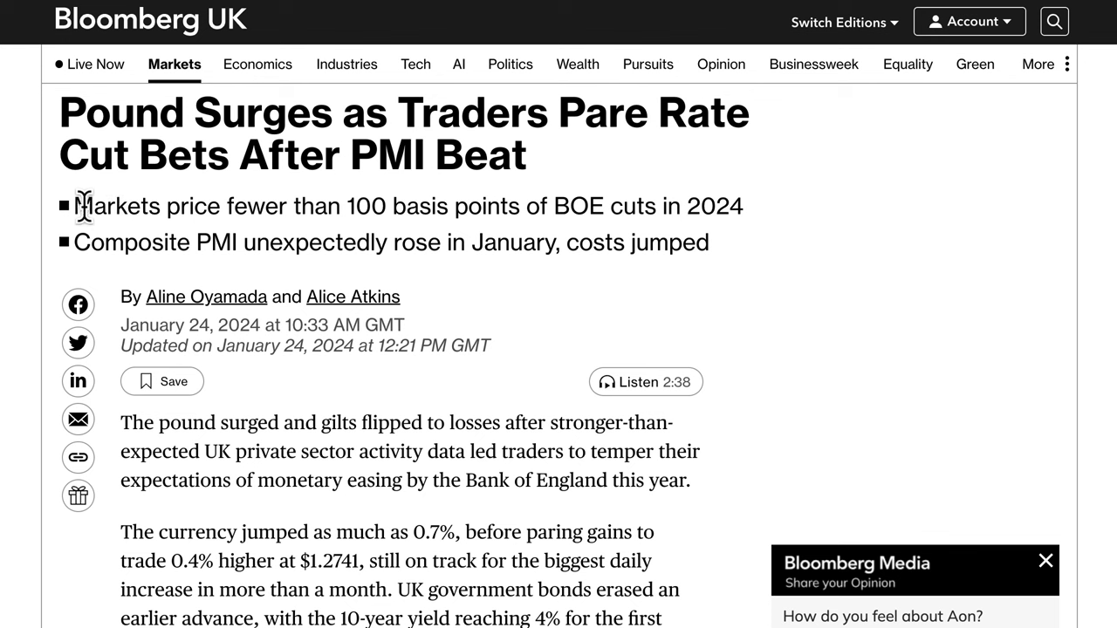
{"action": "left_click_drag", "start_coordinate": [77, 206], "coordinate": [379, 210]}
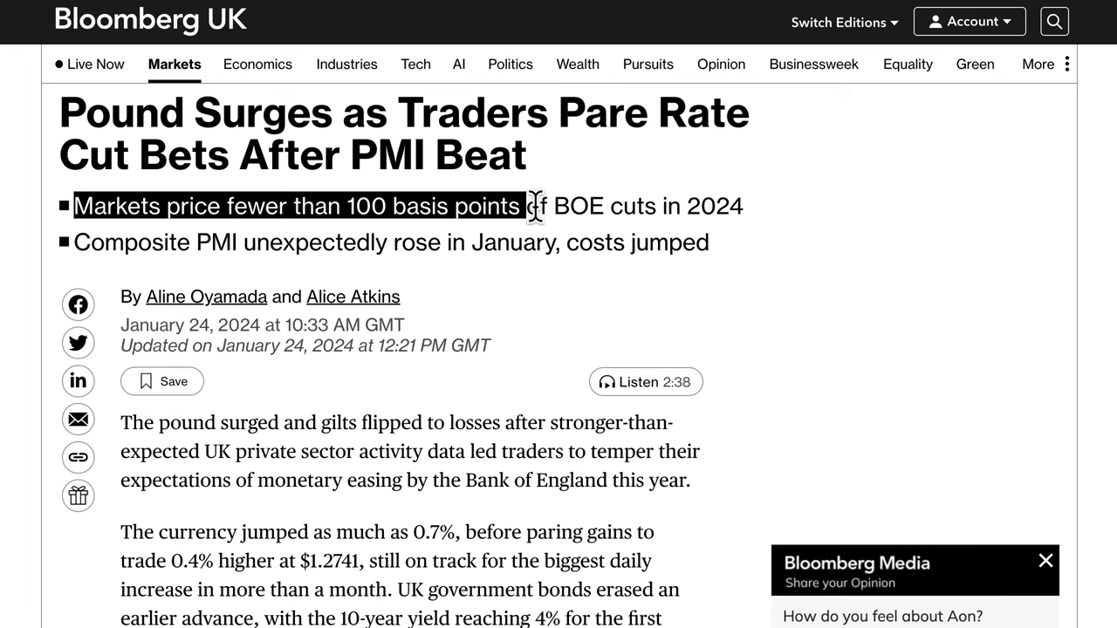
{"action": "left_click_drag", "start_coordinate": [630, 207], "coordinate": [727, 207]}
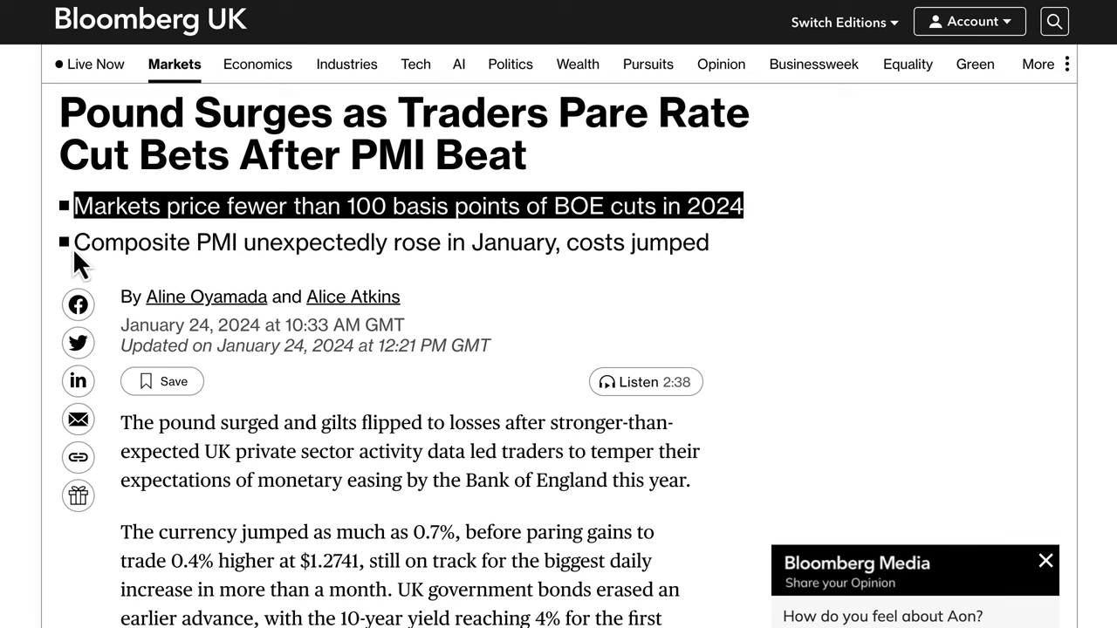
{"action": "left_click_drag", "start_coordinate": [73, 248], "coordinate": [536, 243]}
{"action": "left_click_drag", "start_coordinate": [630, 245], "coordinate": [691, 242]}
Step: Highlight the economist's quote on strong UK PMI numbers and BOE policy, then clear the selection and return to the article's headline
{"action": "scroll", "coordinate": [564, 375], "scroll_direction": "down", "scroll_amount": 5}
{"action": "scroll", "coordinate": [563, 371], "scroll_direction": "down", "scroll_amount": 1}
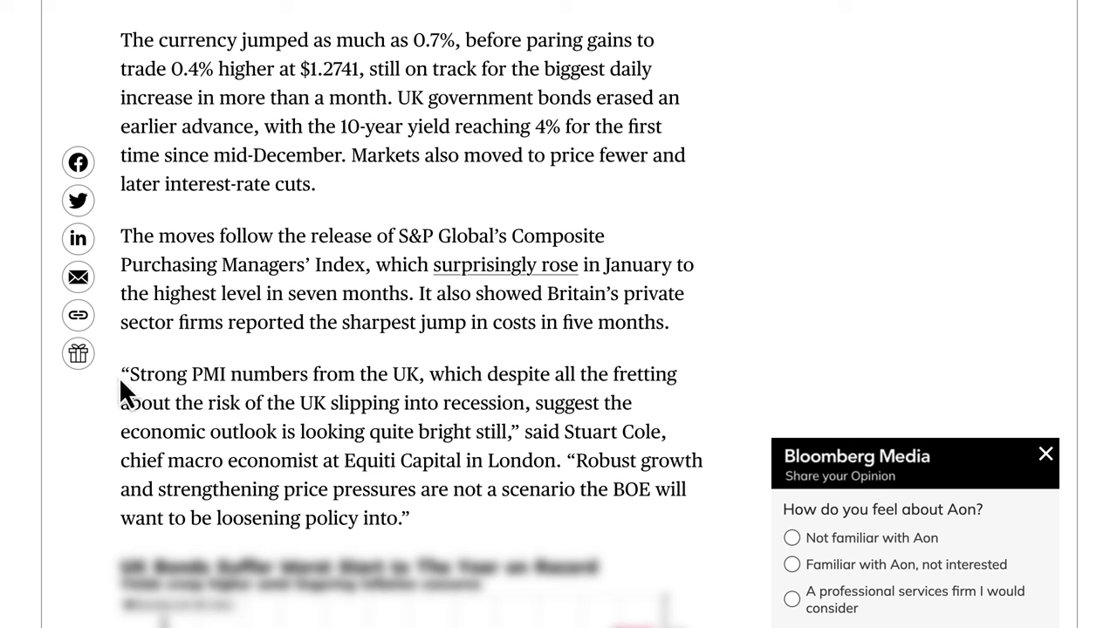
{"action": "left_click_drag", "start_coordinate": [121, 374], "coordinate": [251, 451]}
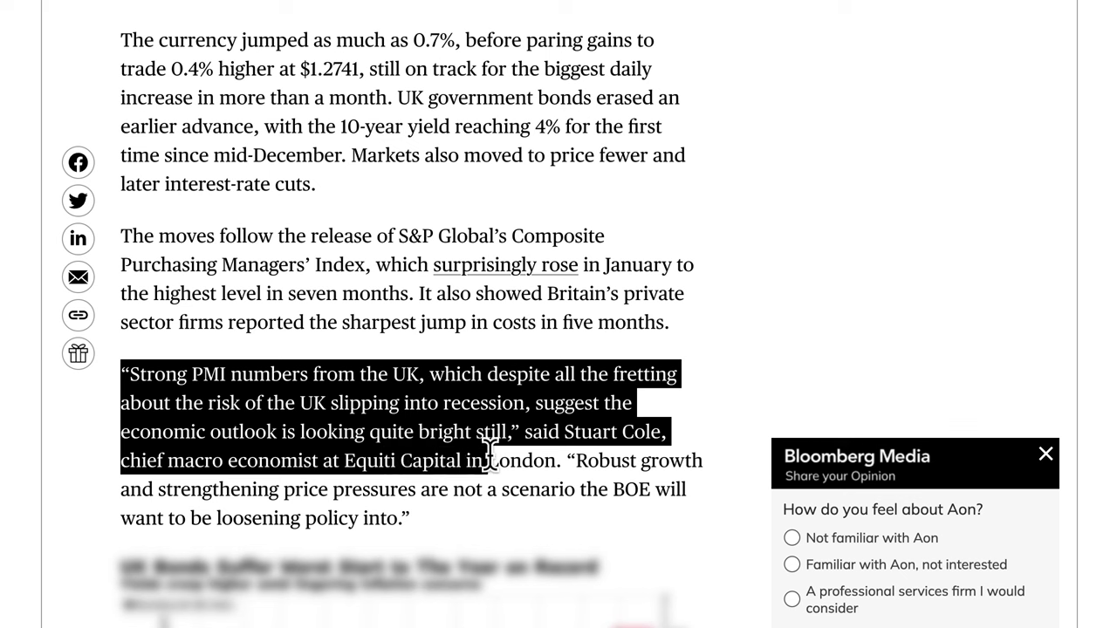
{"action": "left_click_drag", "start_coordinate": [528, 454], "coordinate": [316, 487]}
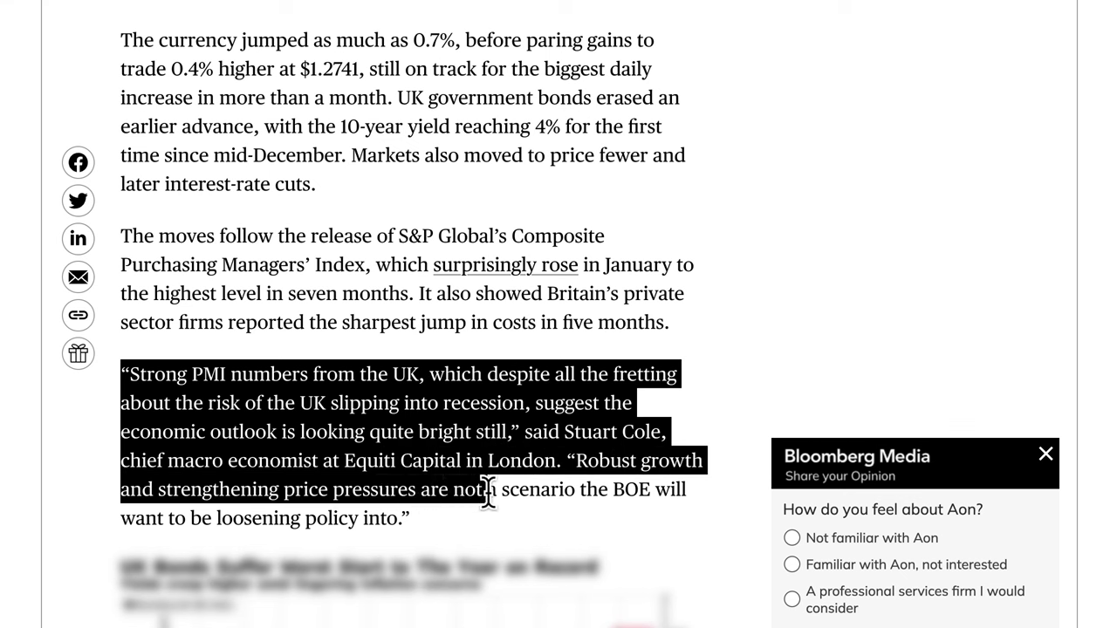
{"action": "left_click_drag", "start_coordinate": [489, 492], "coordinate": [266, 518]}
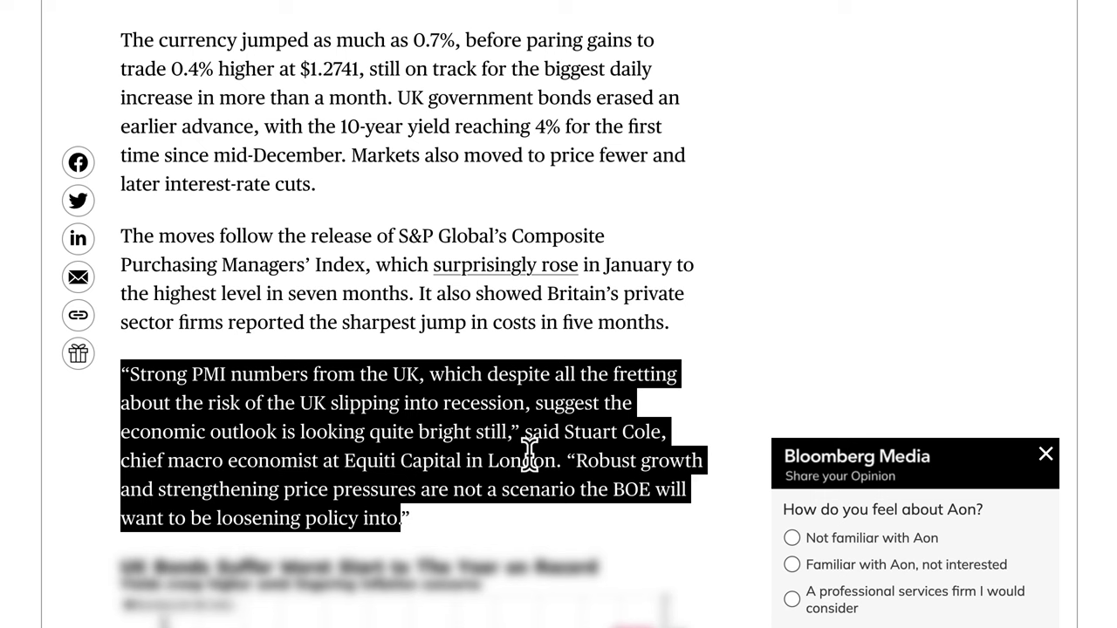
{"action": "left_click", "coordinate": [646, 407]}
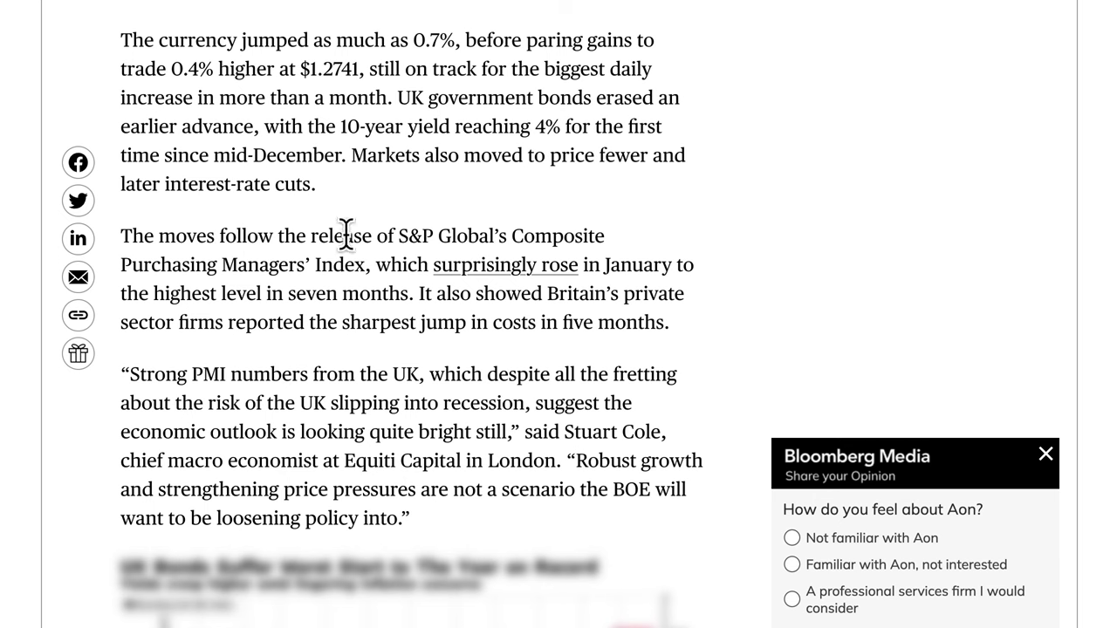
{"action": "scroll", "coordinate": [331, 227], "scroll_direction": "up", "scroll_amount": 5}
{"action": "scroll", "coordinate": [326, 231], "scroll_direction": "up", "scroll_amount": 3}
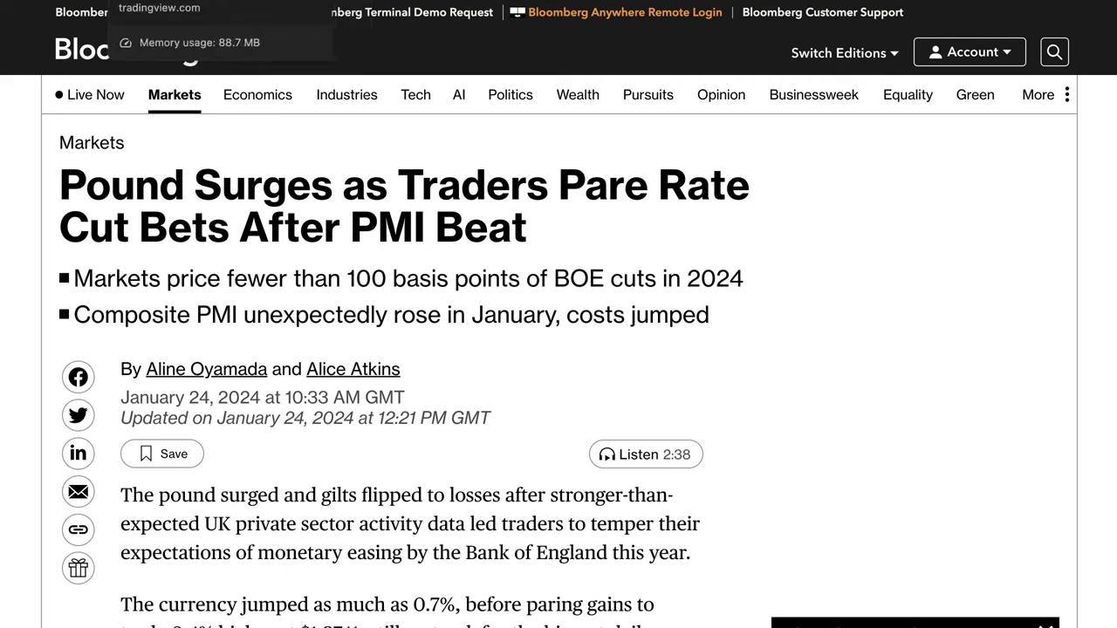
Step: Return to the GBPUSD chart in TradingView and extend the green demand zone back to 22 Nov and down to 1.24492
{"action": "left_click", "coordinate": [160, 2]}
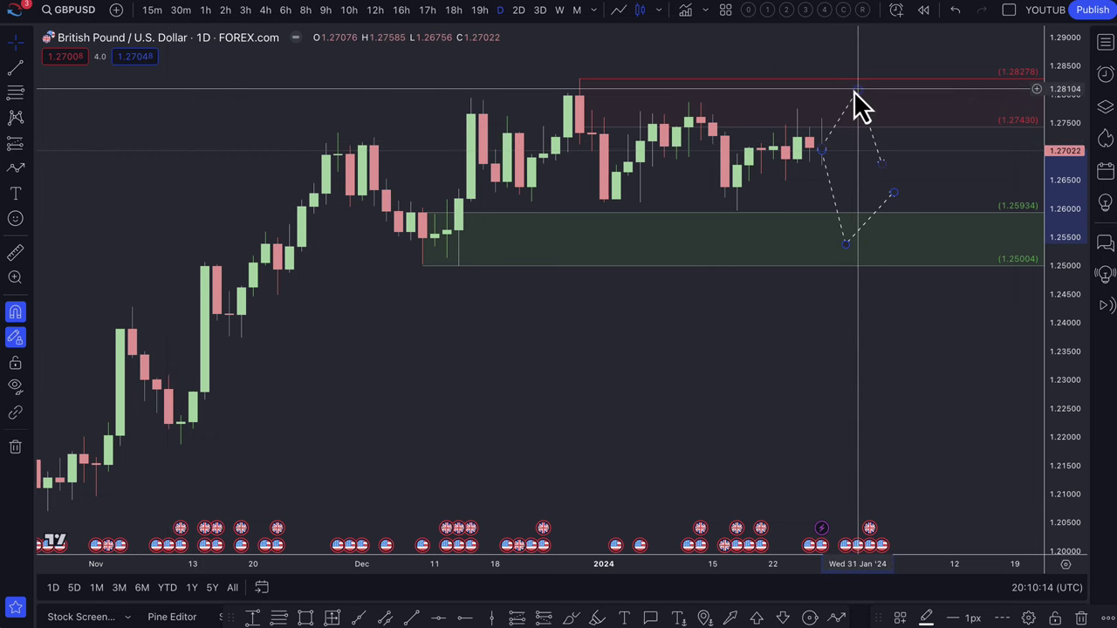
{"action": "scroll", "coordinate": [847, 167], "scroll_direction": "down", "scroll_amount": 5}
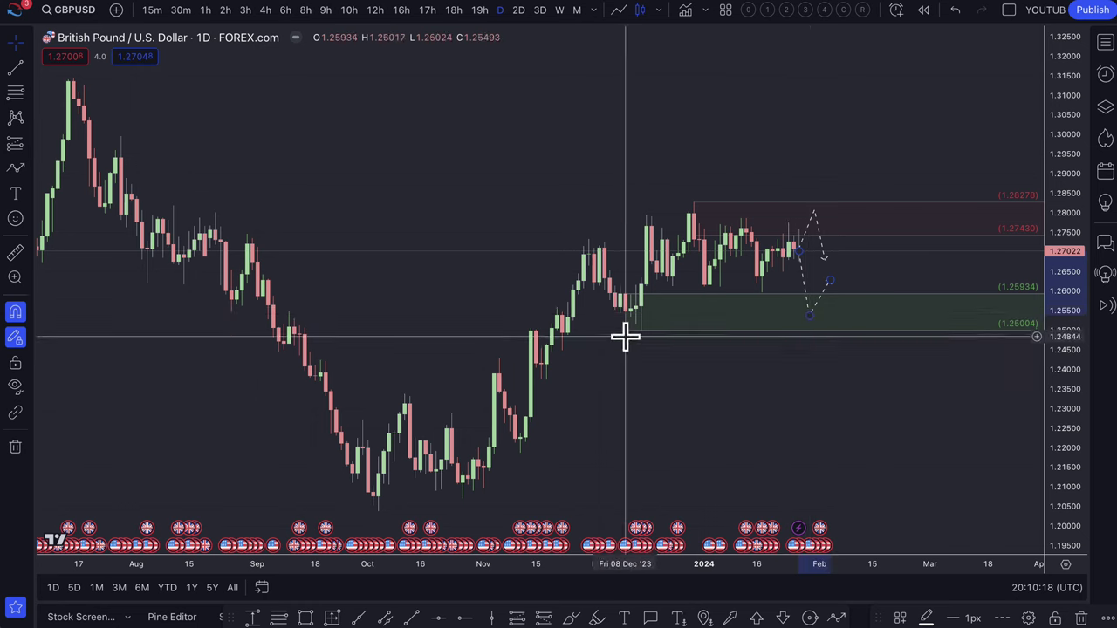
{"action": "right_click", "coordinate": [667, 334]}
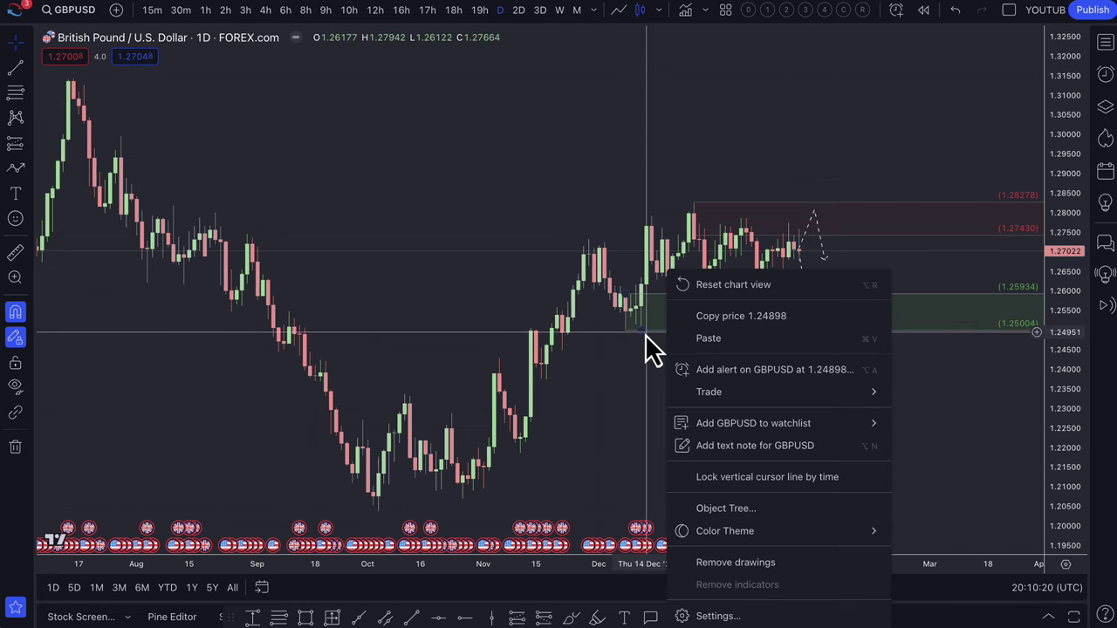
{"action": "left_click_drag", "start_coordinate": [626, 331], "coordinate": [563, 352]}
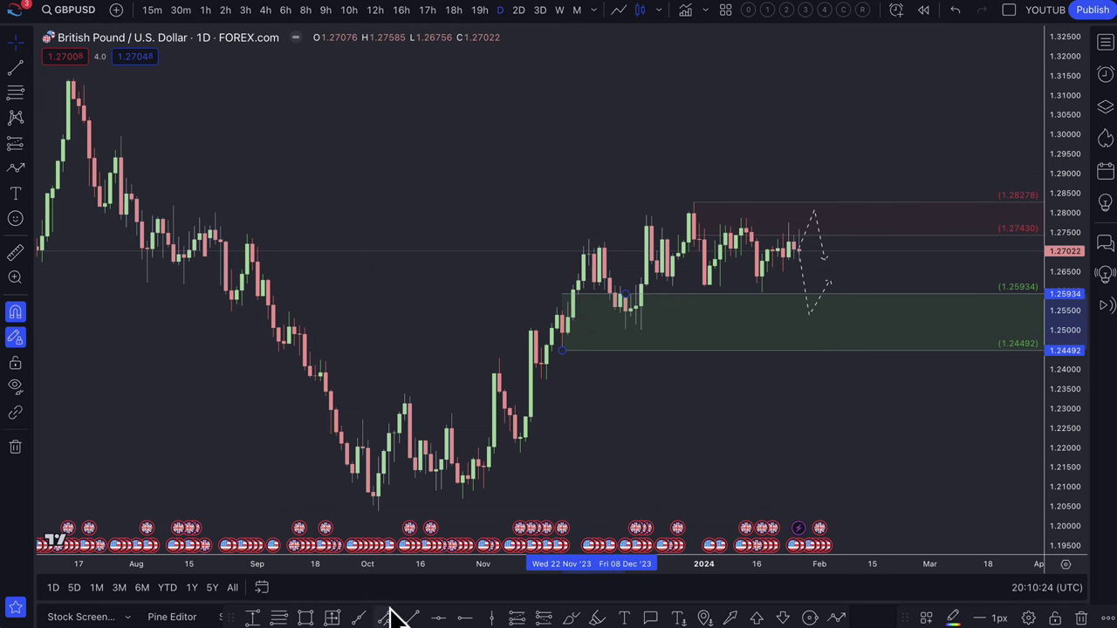
Step: Draw a yellow rectangle on GBPUSD from 25 Aug '23 to 21 Mar '24, between about 1.2548 and 1.2517
{"action": "left_click", "coordinate": [306, 618]}
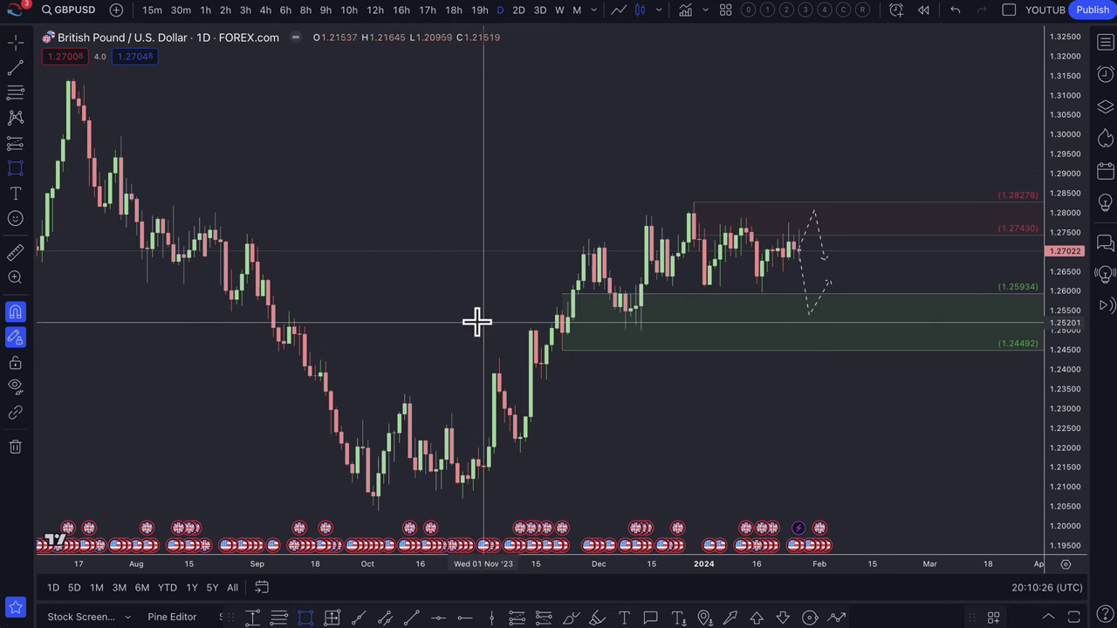
{"action": "mouse_move", "coordinate": [230, 312]}
{"action": "left_mouse_down"}
{"action": "mouse_move", "coordinate": [723, 339]}
{"action": "mouse_move", "coordinate": [1003, 324]}
{"action": "left_mouse_up"}
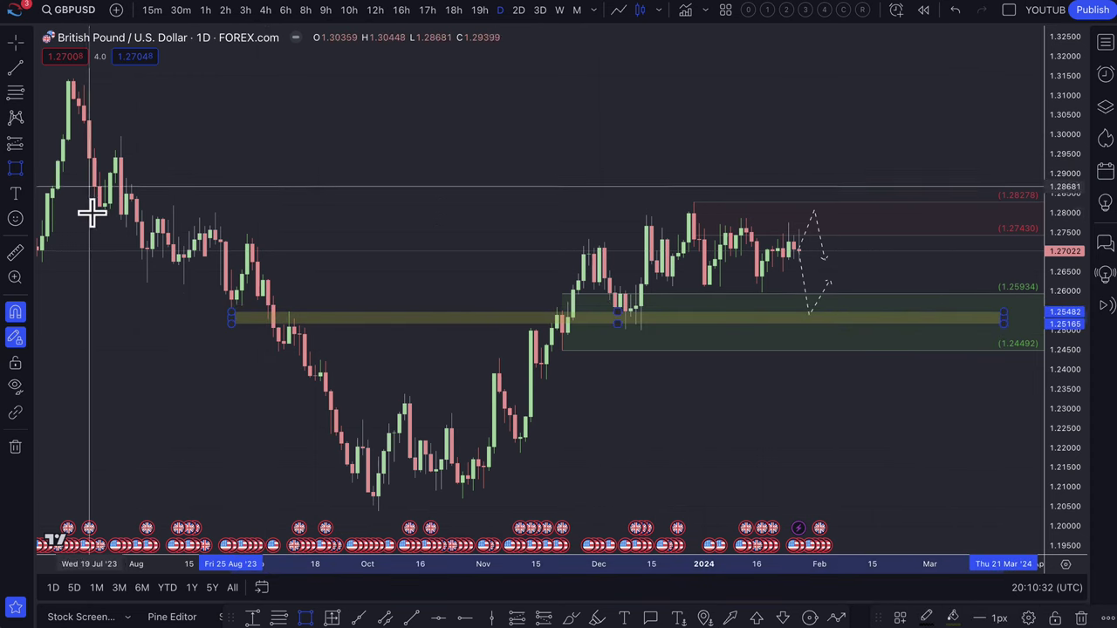
Step: Draw a yellow rectangle on GBPUSD from 24 Jul '23 to 11 Mar '24, between about 1.2800 and 1.2820
{"action": "left_click_drag", "start_coordinate": [104, 213], "coordinate": [963, 205]}
{"action": "scroll", "coordinate": [681, 204], "scroll_direction": "down", "scroll_amount": 3}
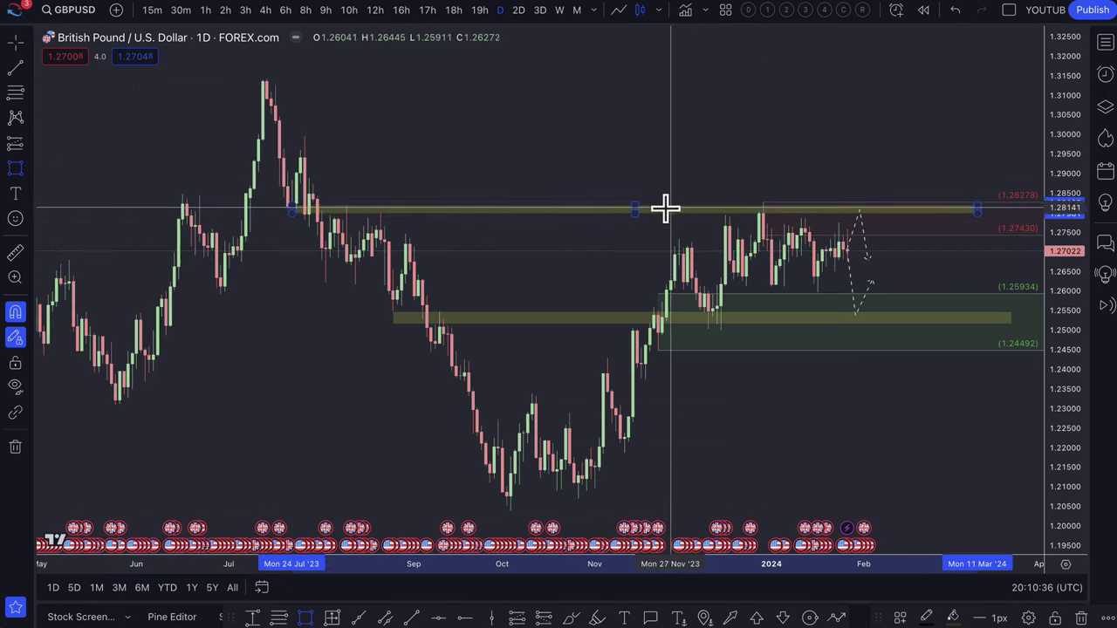
Step: Draw two Fib Retracement zones from the July highs, 1.29022–1.29959 and 1.30733–1.31357, styled with the 1. SUPPLY template
{"action": "left_click", "coordinate": [16, 92]}
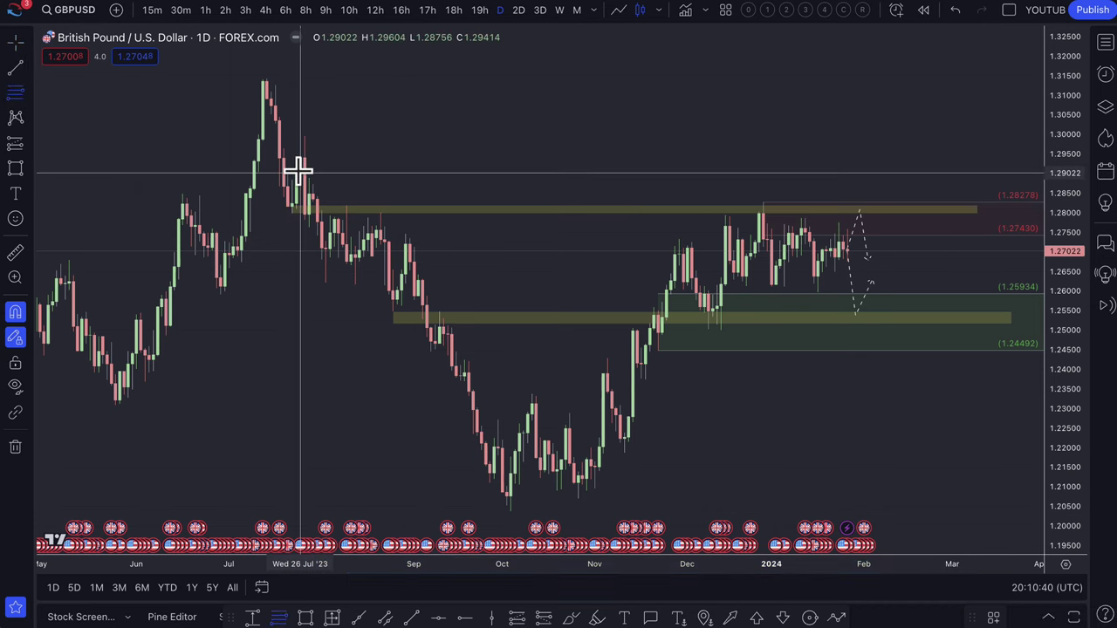
{"action": "left_click_drag", "start_coordinate": [297, 172], "coordinate": [305, 137]}
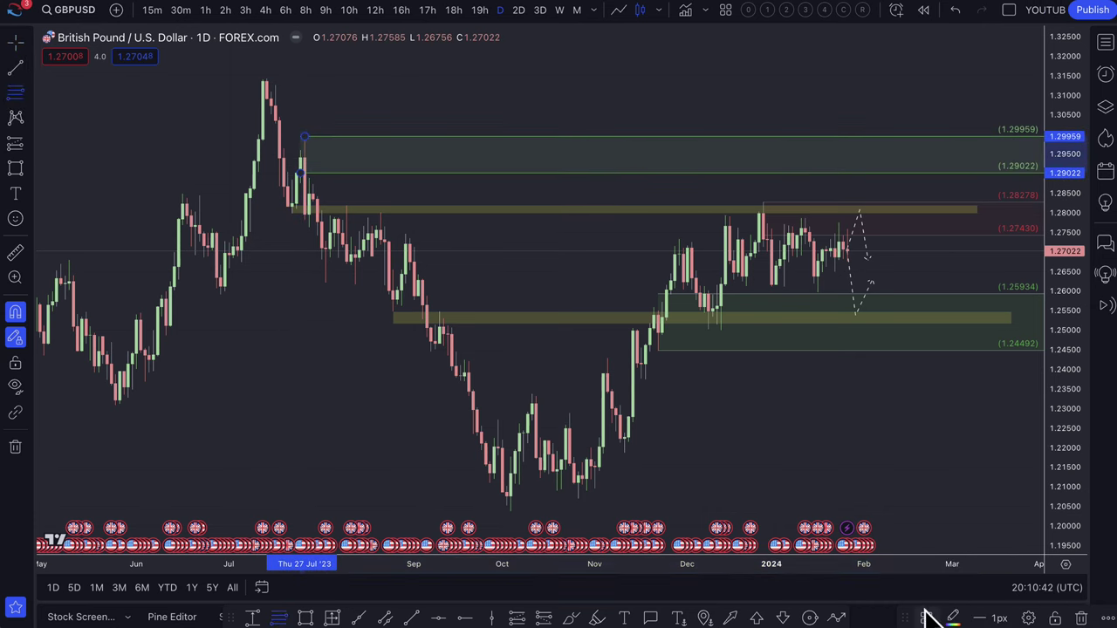
{"action": "left_click", "coordinate": [926, 612]}
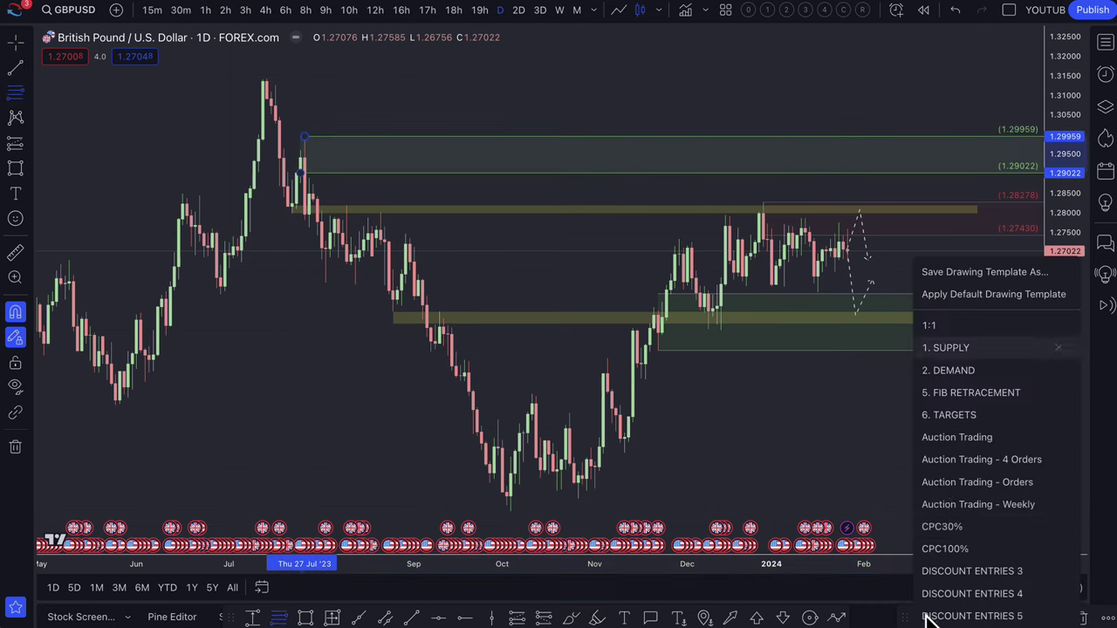
{"action": "left_click", "coordinate": [953, 350]}
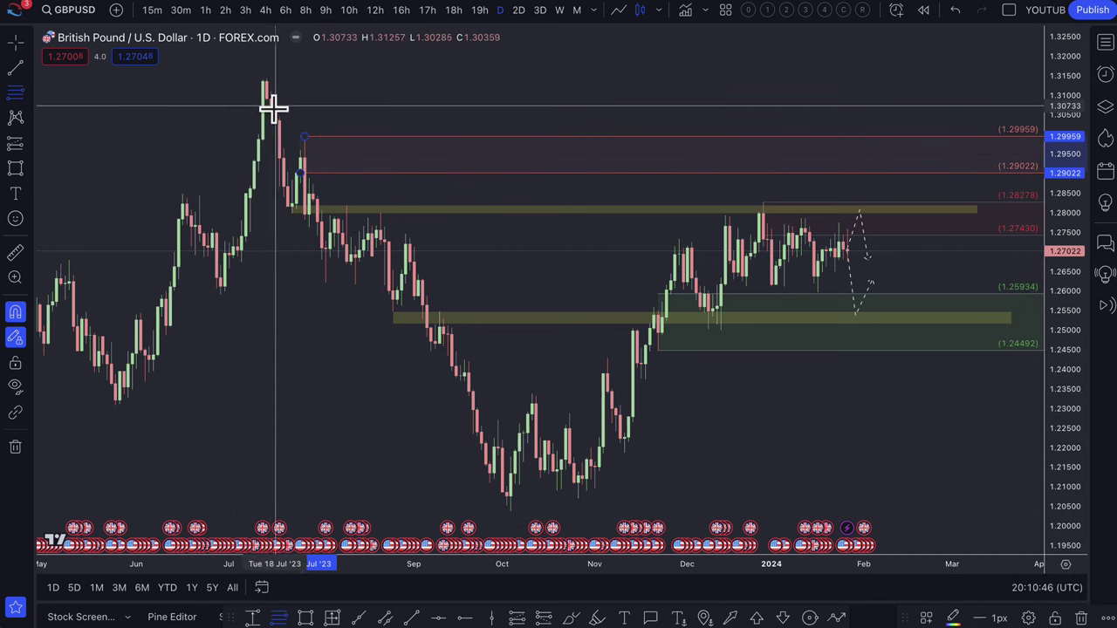
{"action": "left_click_drag", "start_coordinate": [276, 107], "coordinate": [261, 80]}
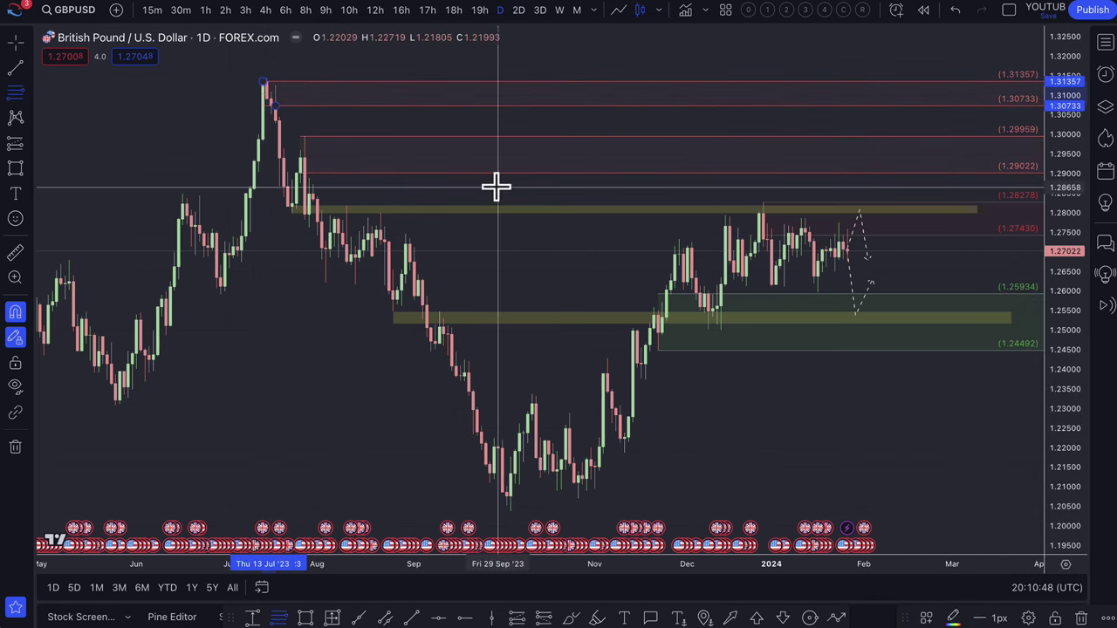
Step: Replace the supply zone at the late-December high with a new one from 1.27252 to 1.28278
{"action": "left_click", "coordinate": [878, 217]}
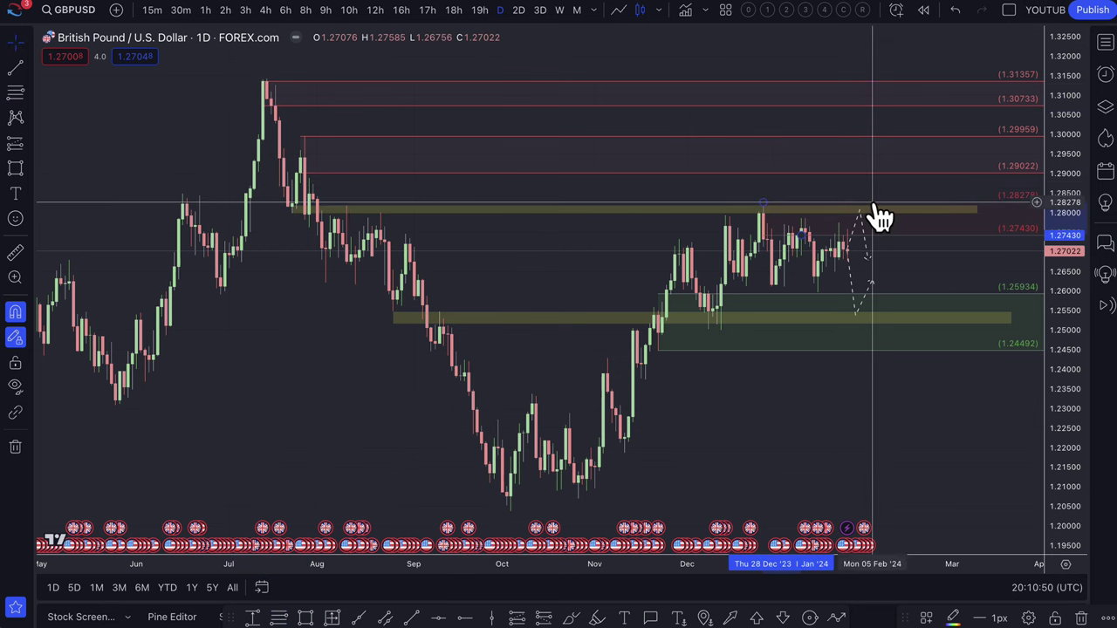
{"action": "key", "text": "Delete"}
{"action": "scroll", "coordinate": [481, 219], "scroll_direction": "up", "scroll_amount": 3}
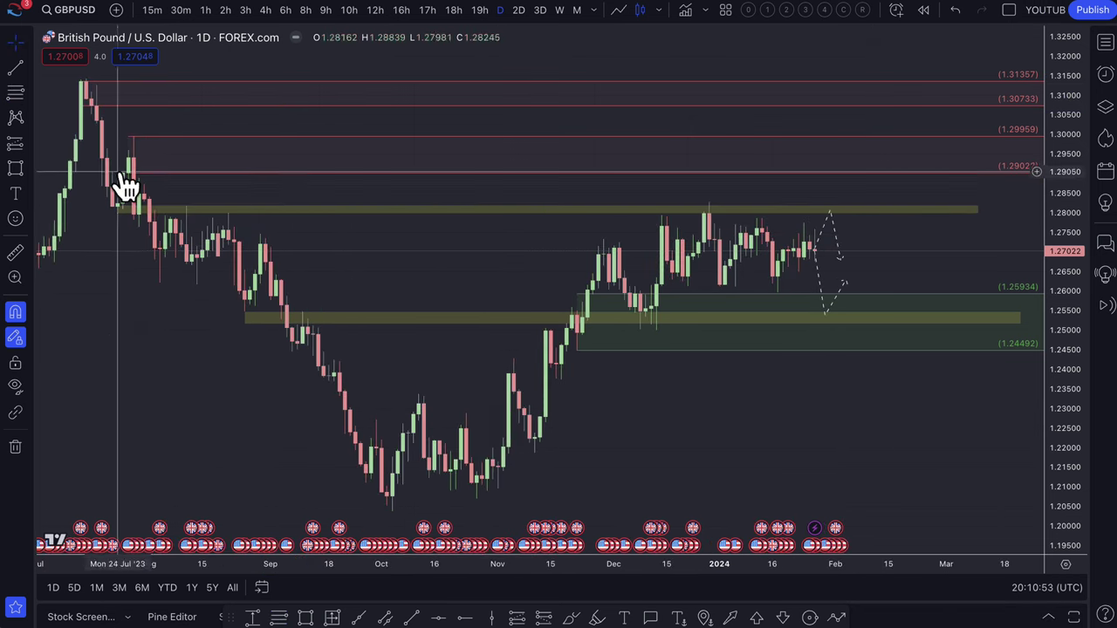
{"action": "key", "text": "alt+h"}
{"action": "left_click", "coordinate": [708, 203]}
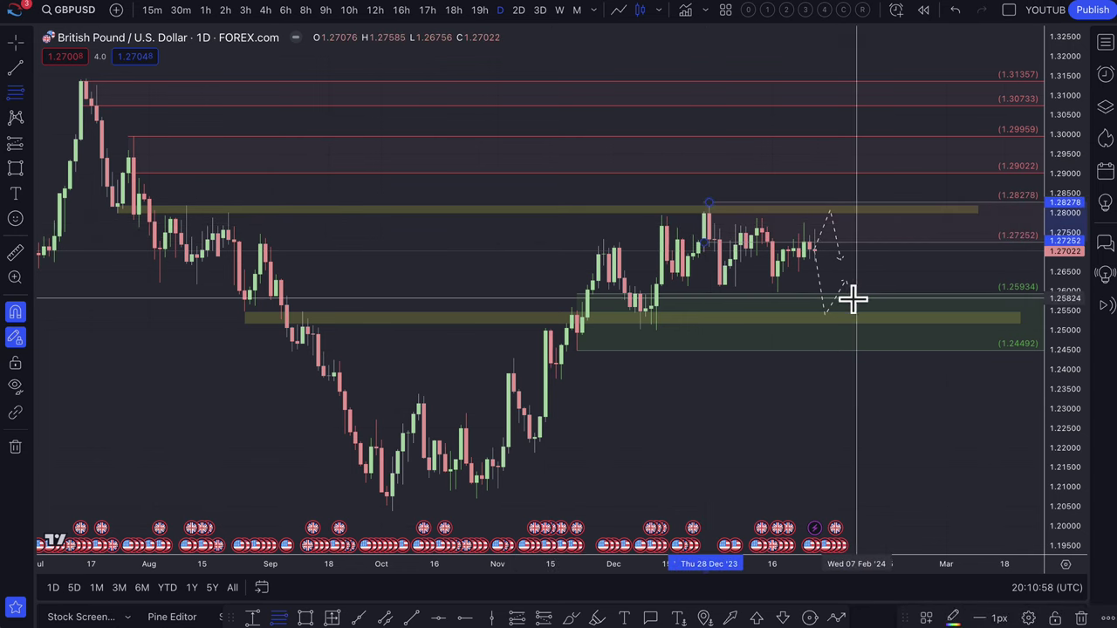
Step: Draw a Fib Retracement zone at the 17 Nov low from 1.24164 to 1.23741 and apply the 2. DEMAND template
{"action": "left_click", "coordinate": [17, 97]}
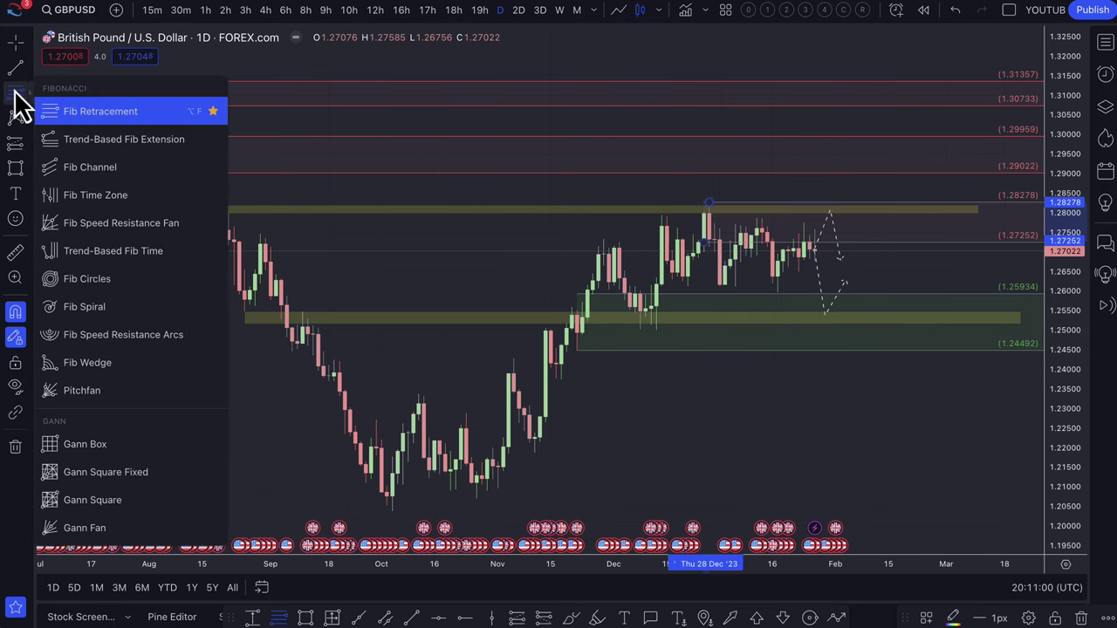
{"action": "left_click", "coordinate": [555, 365]}
{"action": "left_click", "coordinate": [560, 378]}
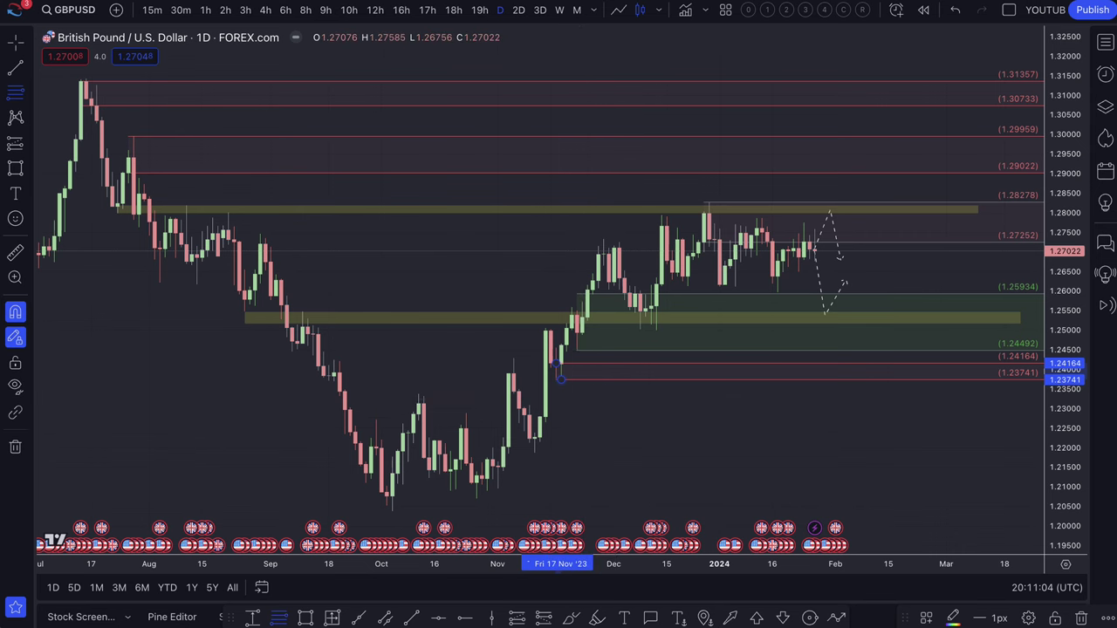
{"action": "left_click", "coordinate": [927, 620]}
{"action": "left_click", "coordinate": [967, 374]}
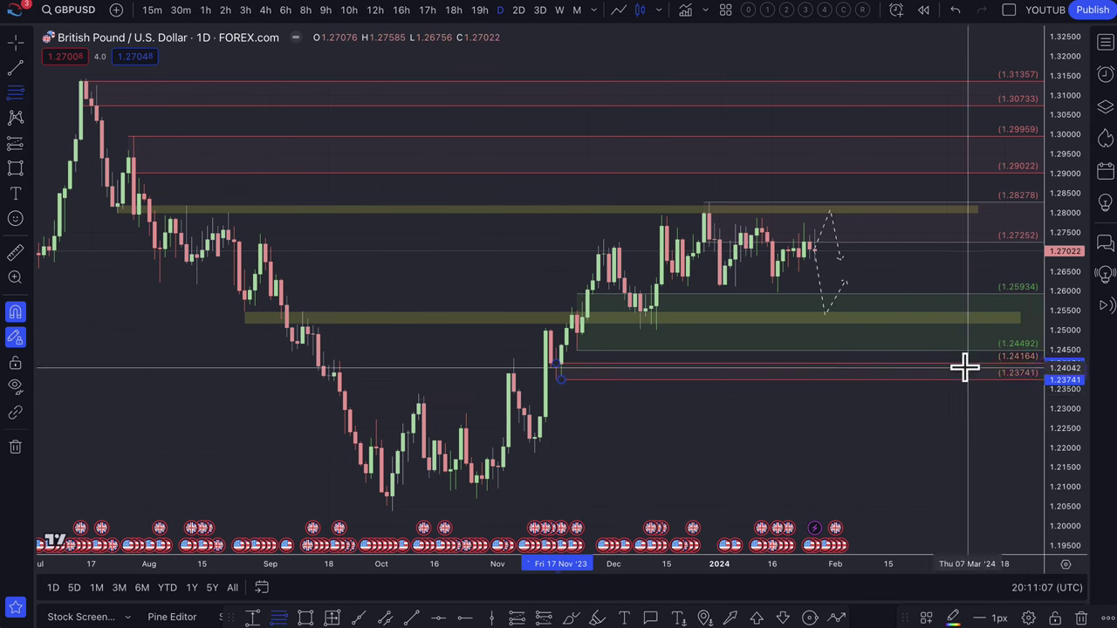
Step: Draw a yellow rectangle on GBPUSD from 14 Dec '22 to 26 Feb '24, between 1.24467 and 1.23947
{"action": "scroll", "coordinate": [770, 413], "scroll_direction": "down", "scroll_amount": 3}
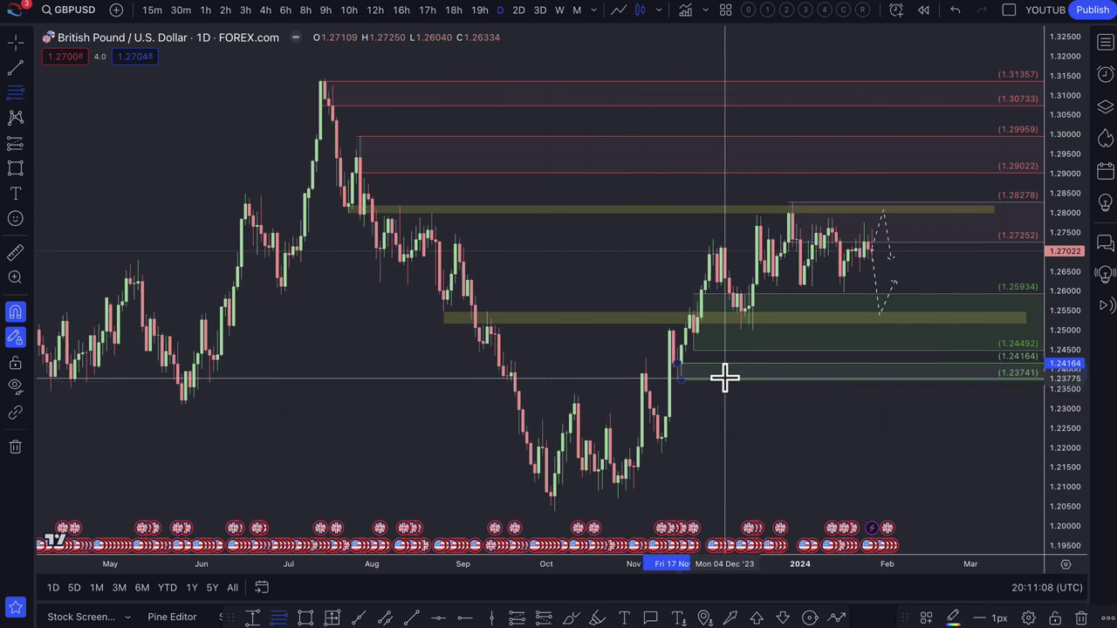
{"action": "scroll", "coordinate": [724, 374], "scroll_direction": "down", "scroll_amount": 3}
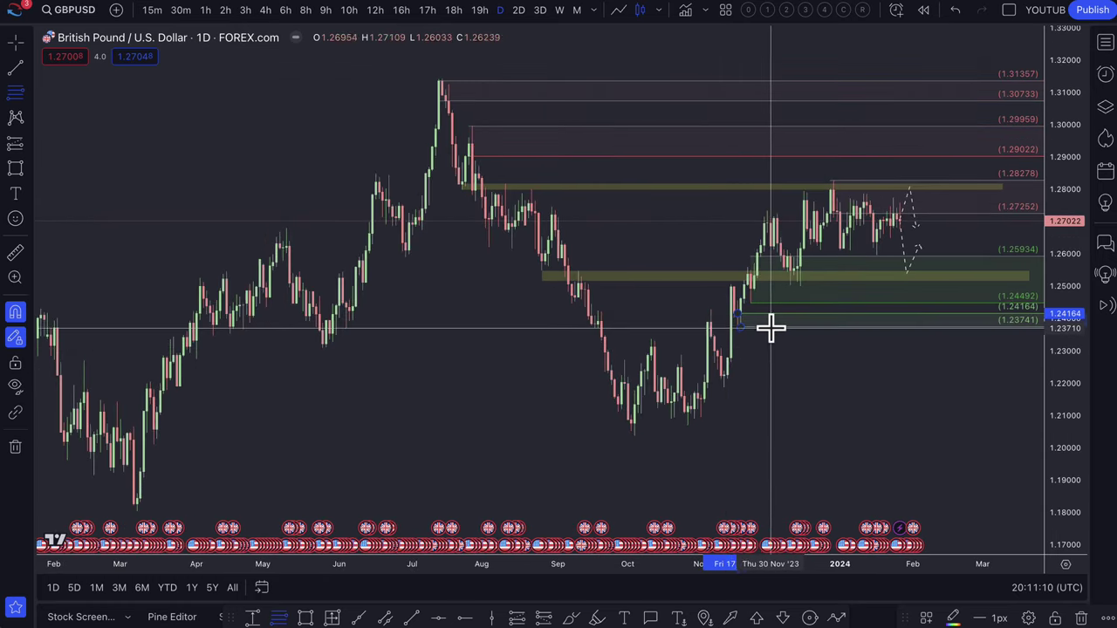
{"action": "left_click", "coordinate": [12, 170]}
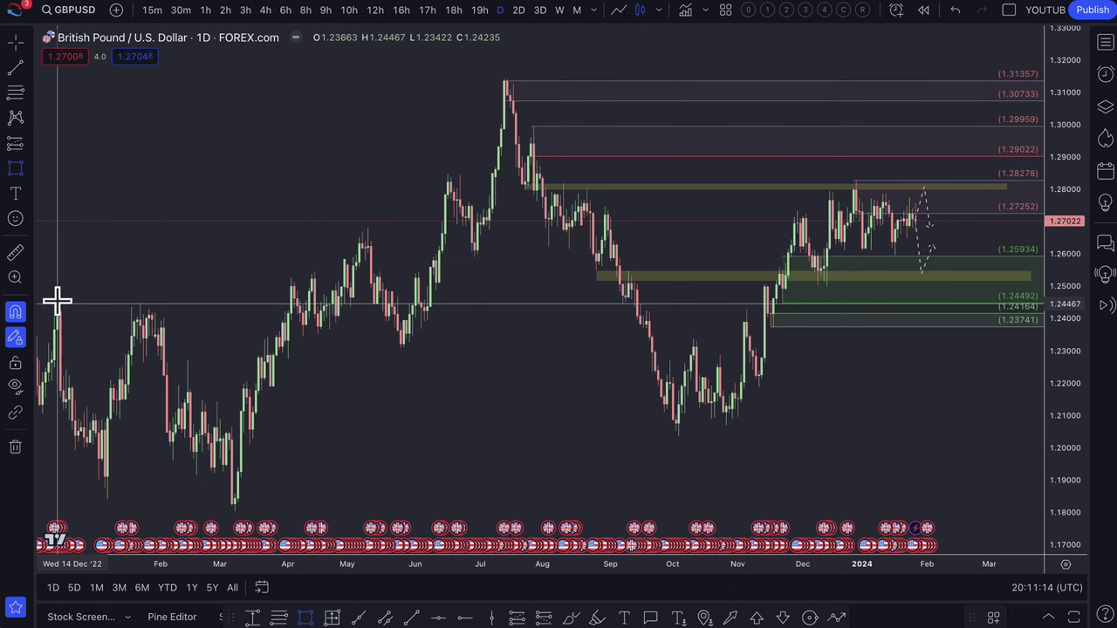
{"action": "left_click_drag", "start_coordinate": [57, 301], "coordinate": [978, 319]}
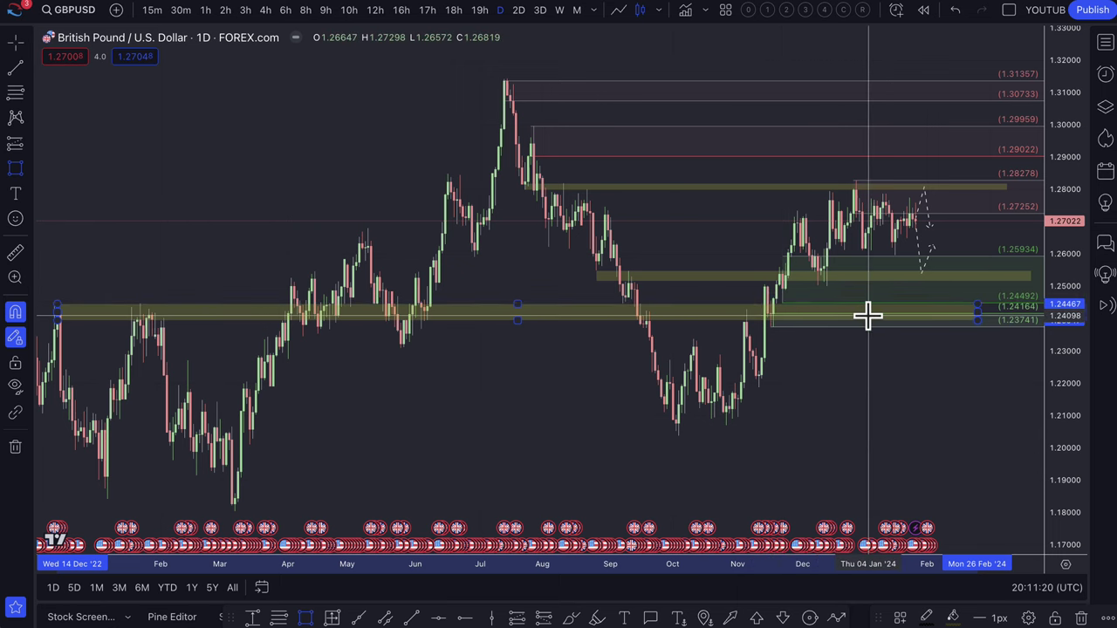
{"action": "scroll", "coordinate": [868, 316], "scroll_direction": "up", "scroll_amount": 5}
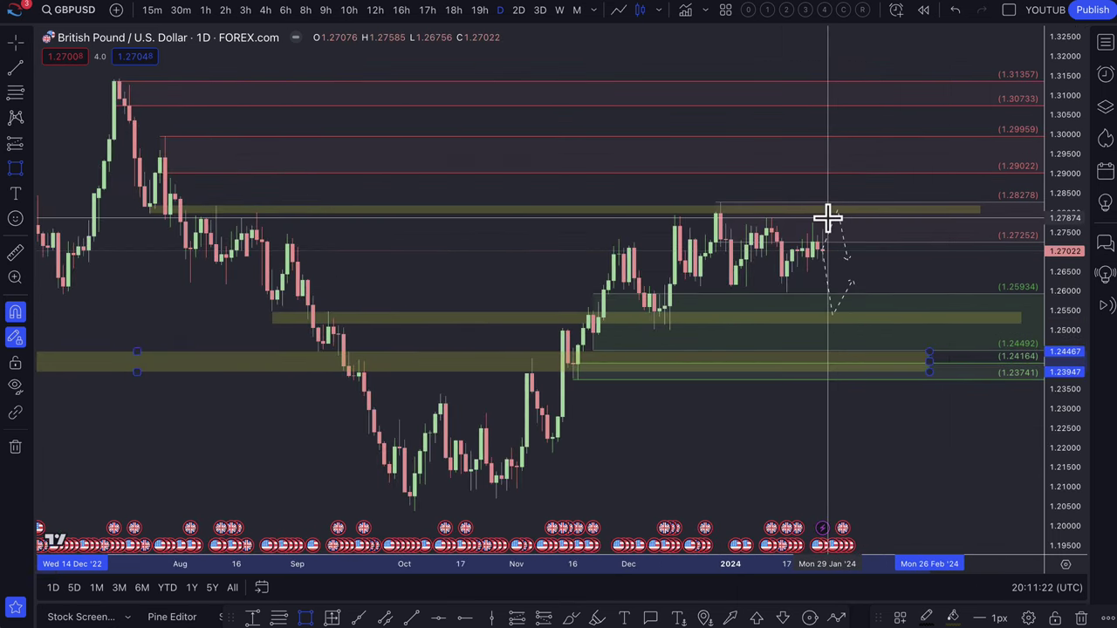
Step: Switch to the GBPJPY chart and delete the two dashed paths that start at the January highs
{"action": "left_click", "coordinate": [556, 200]}
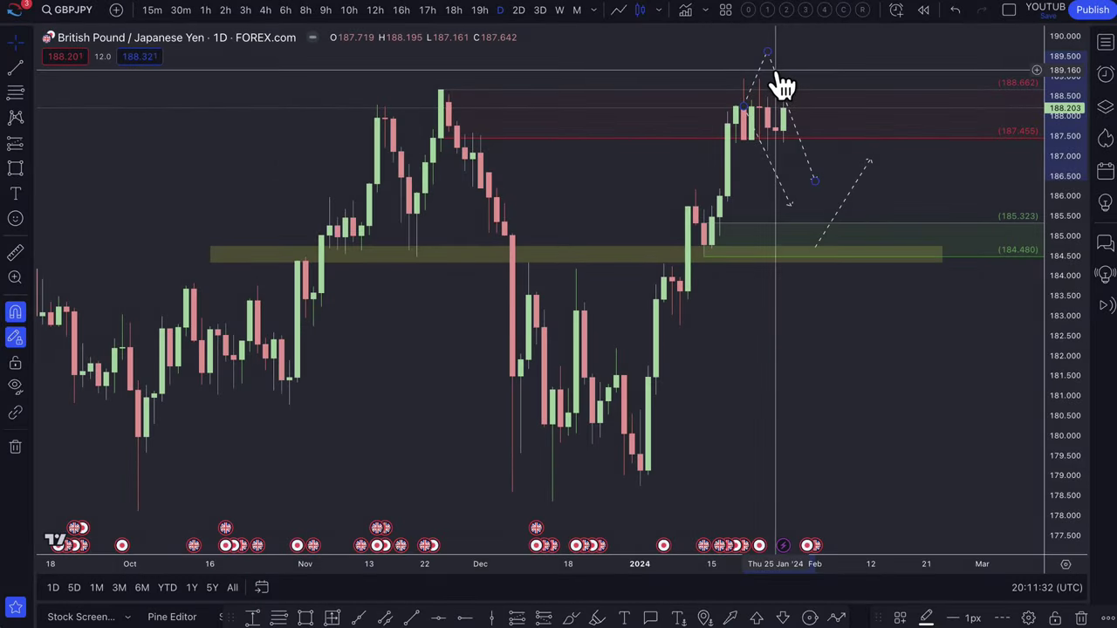
{"action": "left_click", "coordinate": [776, 175]}
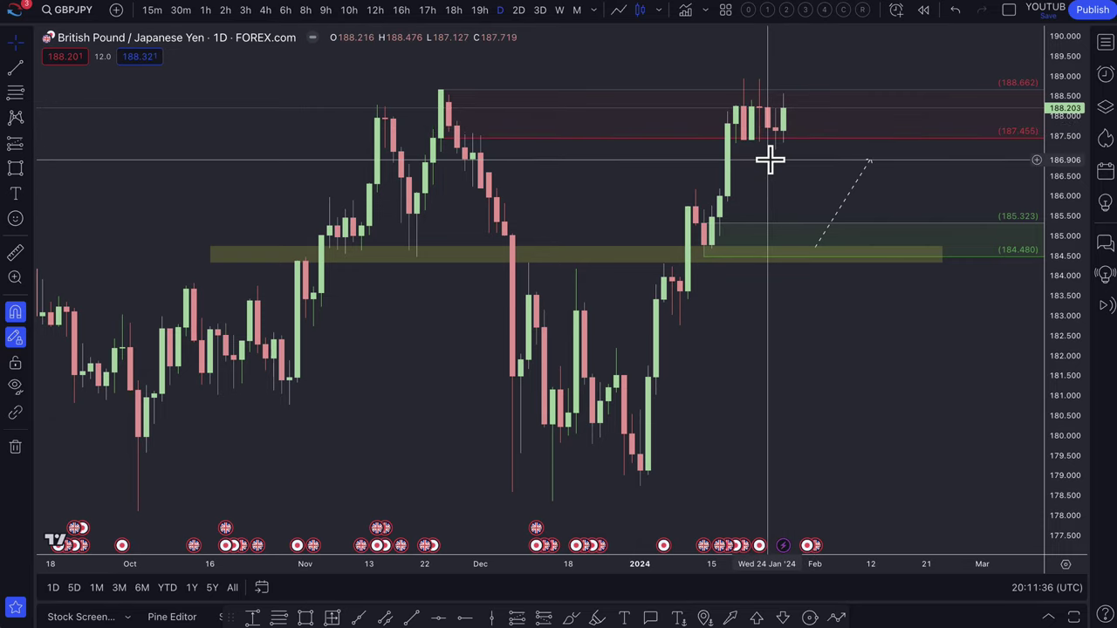
Step: Examine GBPJPY's daily price history back to 2015 and compare it with the current supply zone
{"action": "scroll", "coordinate": [790, 157], "scroll_direction": "down", "scroll_amount": 5}
{"action": "scroll", "coordinate": [790, 160], "scroll_direction": "down", "scroll_amount": 10}
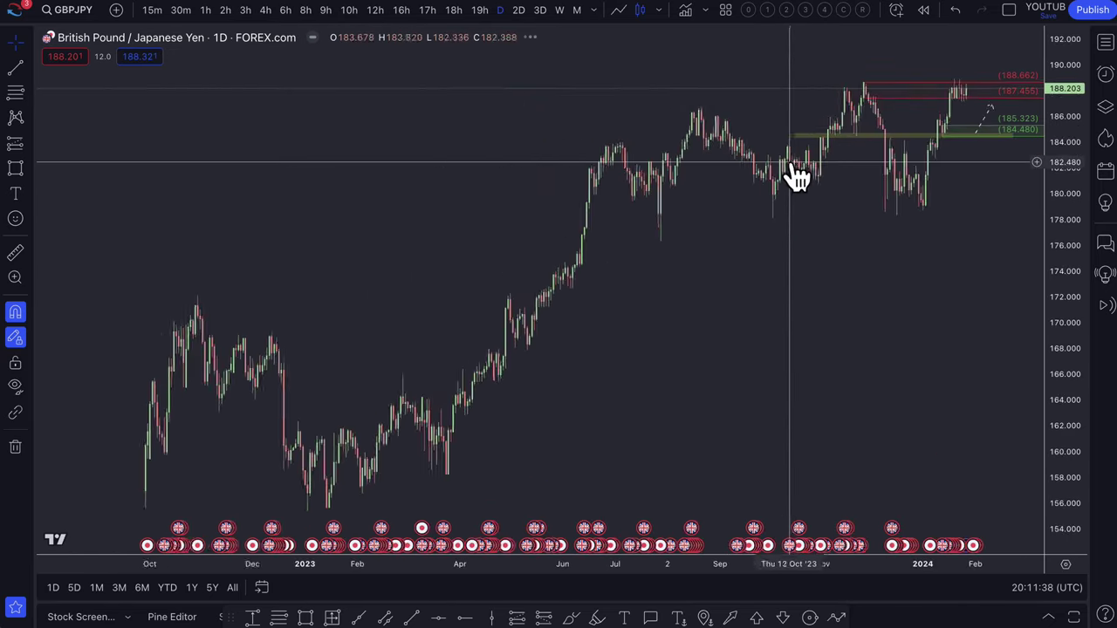
{"action": "scroll", "coordinate": [790, 160], "scroll_direction": "down", "scroll_amount": 8}
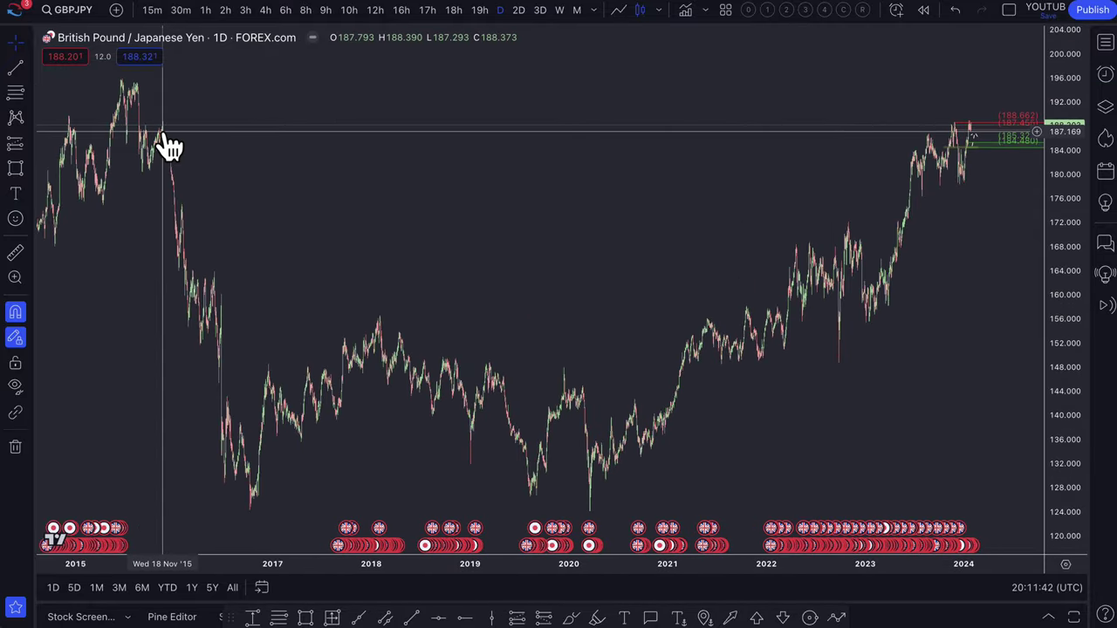
{"action": "scroll", "coordinate": [544, 149], "scroll_direction": "up", "scroll_amount": 15}
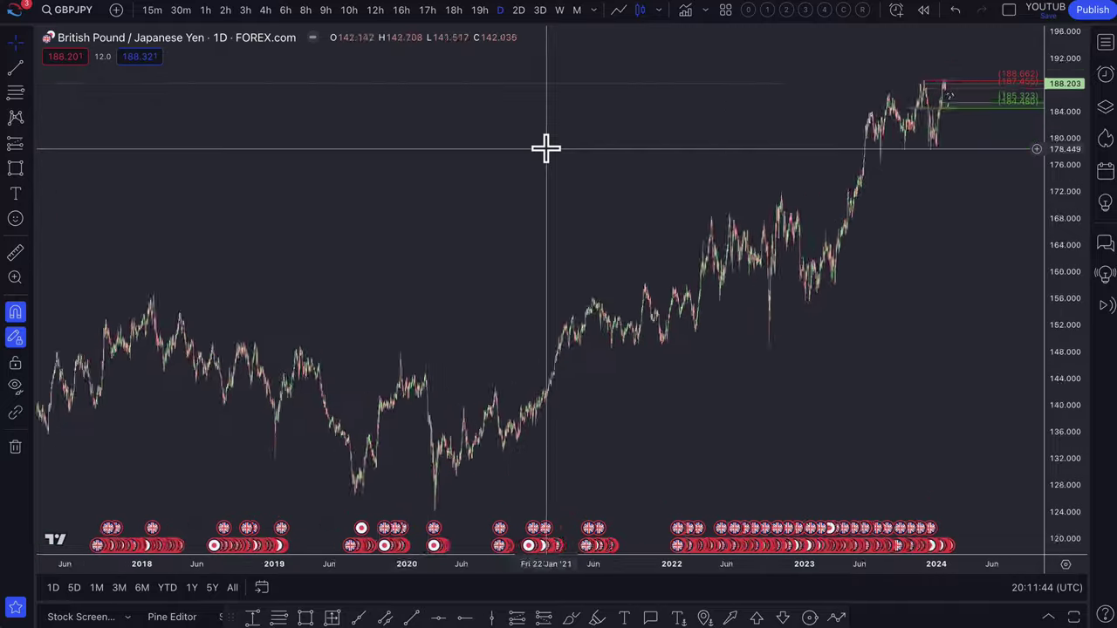
{"action": "scroll", "coordinate": [615, 166], "scroll_direction": "up", "scroll_amount": 5}
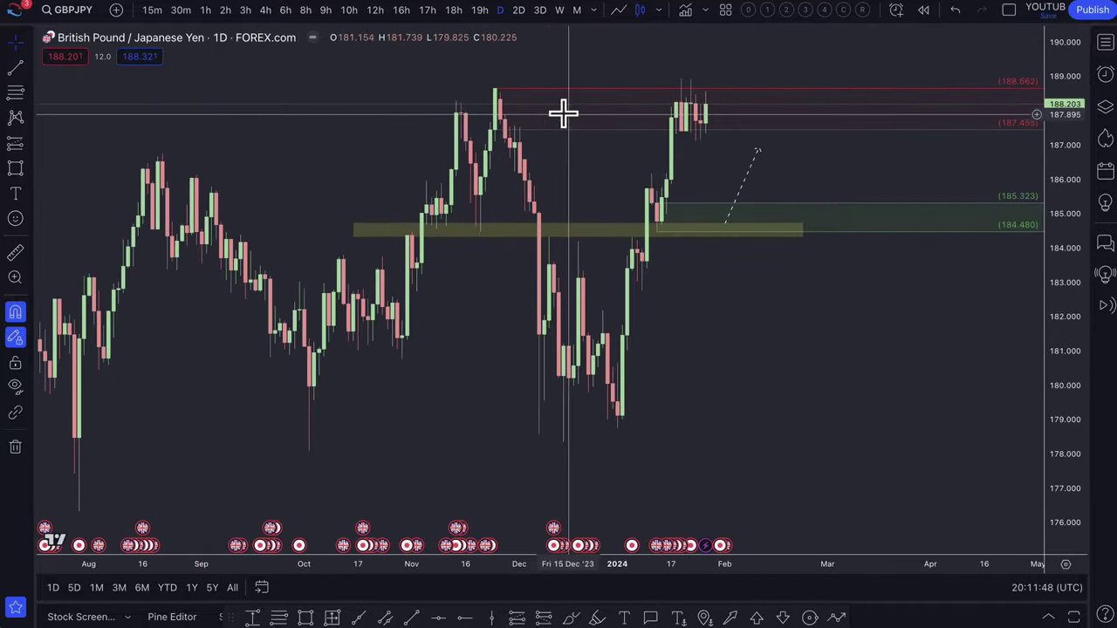
{"action": "scroll", "coordinate": [699, 126], "scroll_direction": "up", "scroll_amount": 1}
{"action": "scroll", "coordinate": [698, 127], "scroll_direction": "up", "scroll_amount": 2}
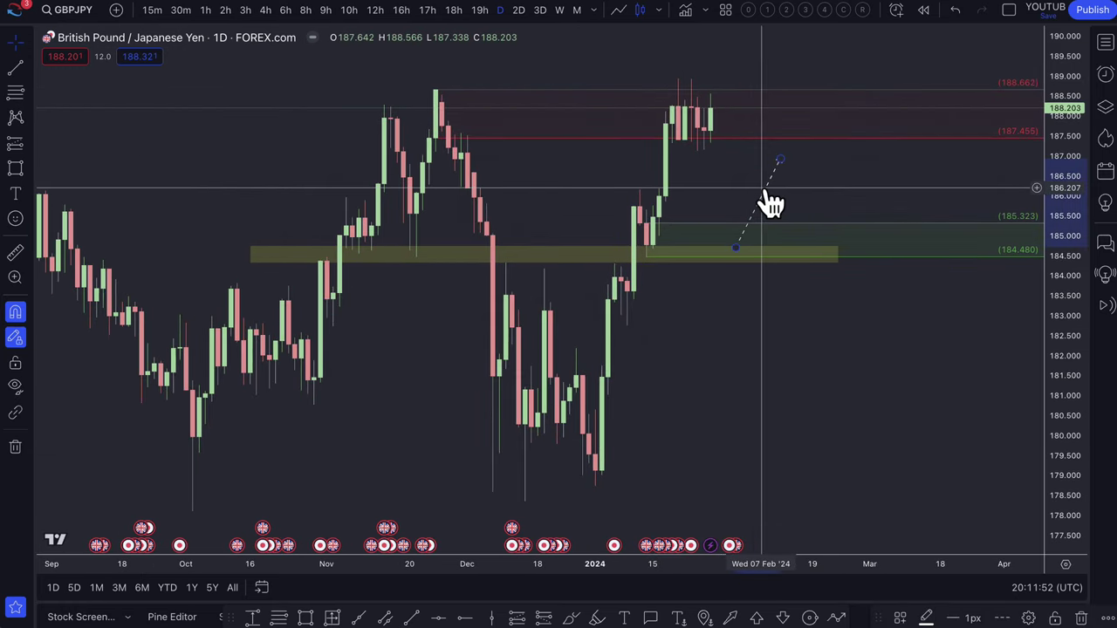
Step: Replace the remaining dashed GBPJPY arrow with a path from about 188.2 down to 185.1 and up to 187.0 on 14 Feb '24
{"action": "key", "text": "Escape"}
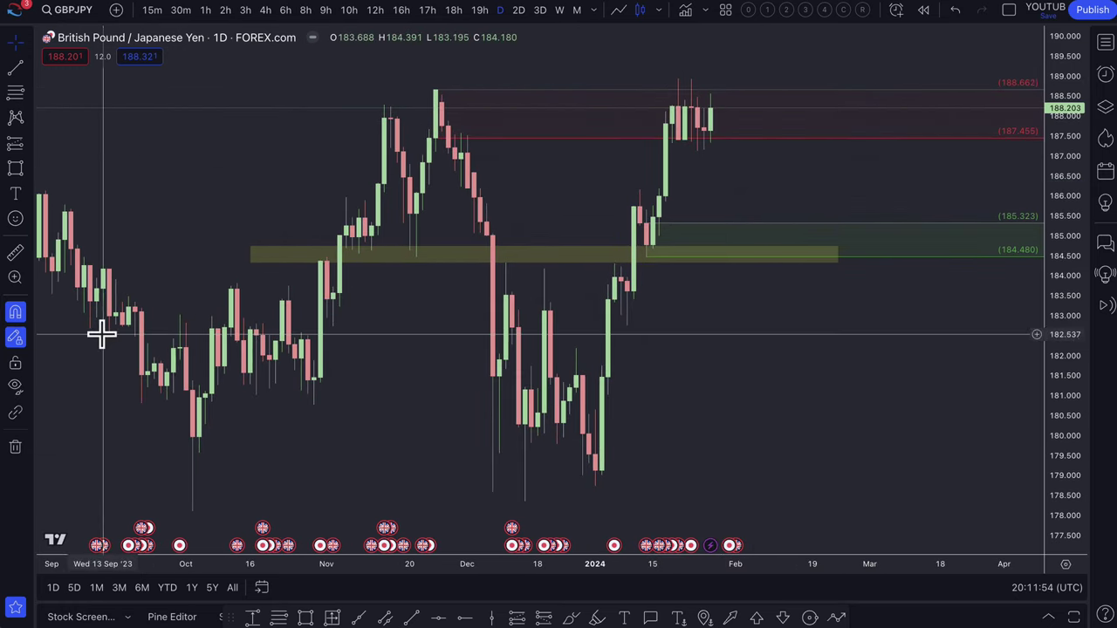
{"action": "left_click", "coordinate": [835, 618]}
{"action": "left_click", "coordinate": [716, 107]}
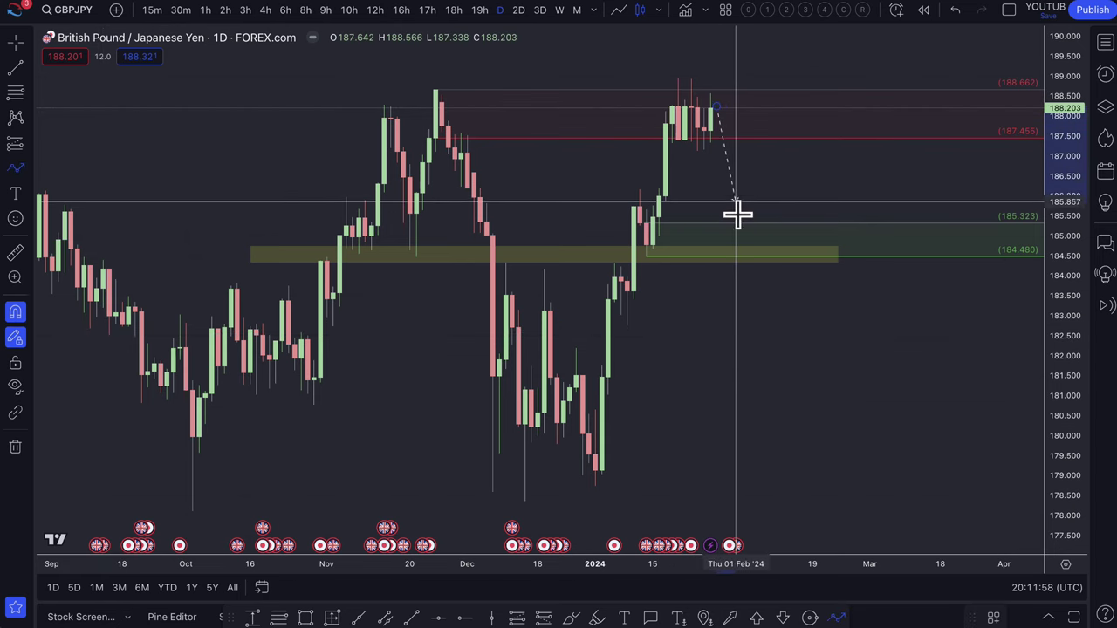
{"action": "left_click", "coordinate": [742, 231]}
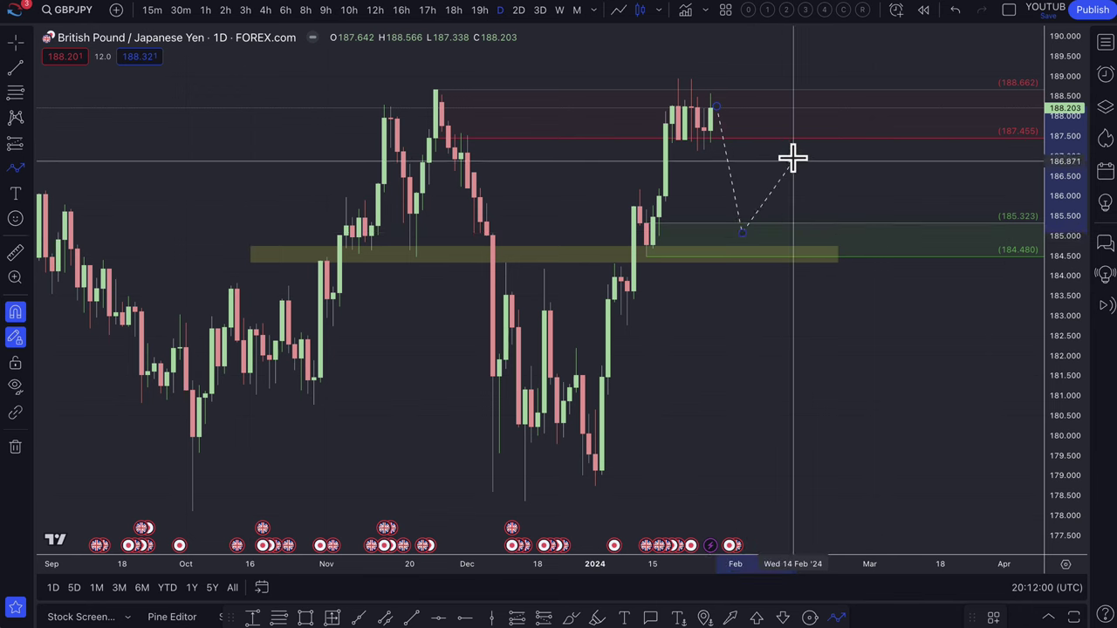
{"action": "left_click", "coordinate": [792, 157]}
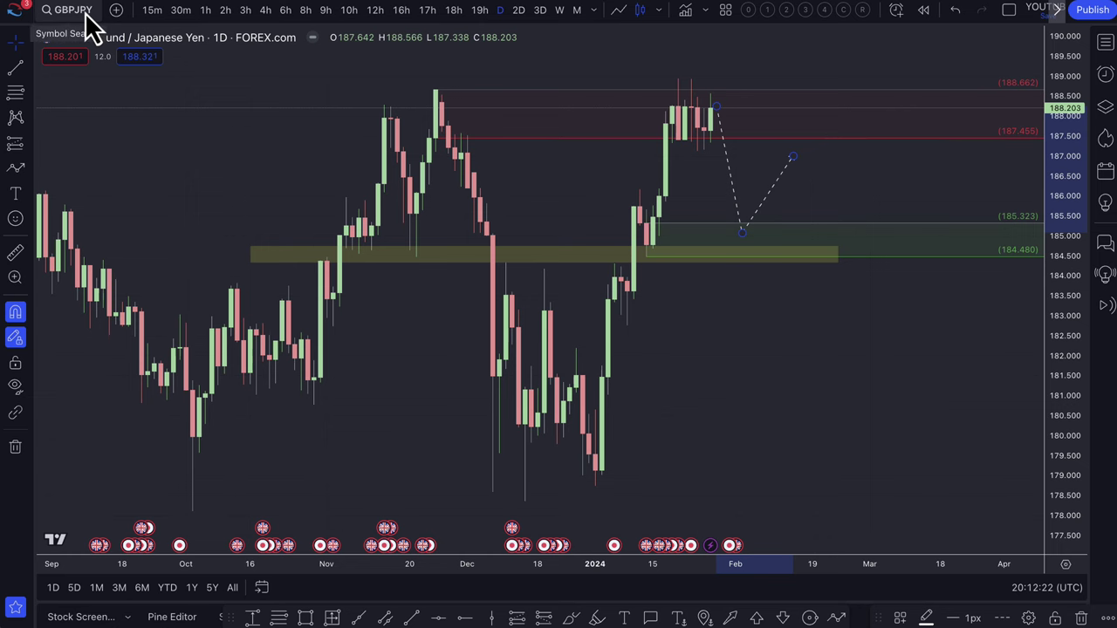
Step: Switch to the EURUSD chart and delete the old drawing beside the latest candles
{"action": "scroll", "coordinate": [778, 229], "scroll_direction": "down", "scroll_amount": 2}
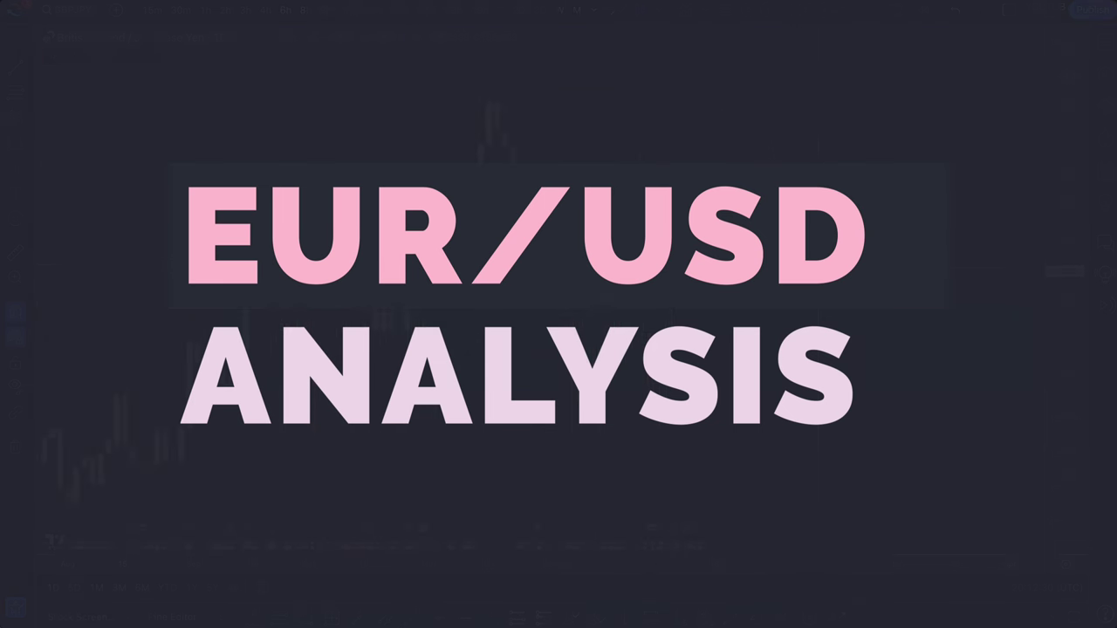
{"action": "left_click", "coordinate": [714, 294]}
{"action": "key", "text": "Delete"}
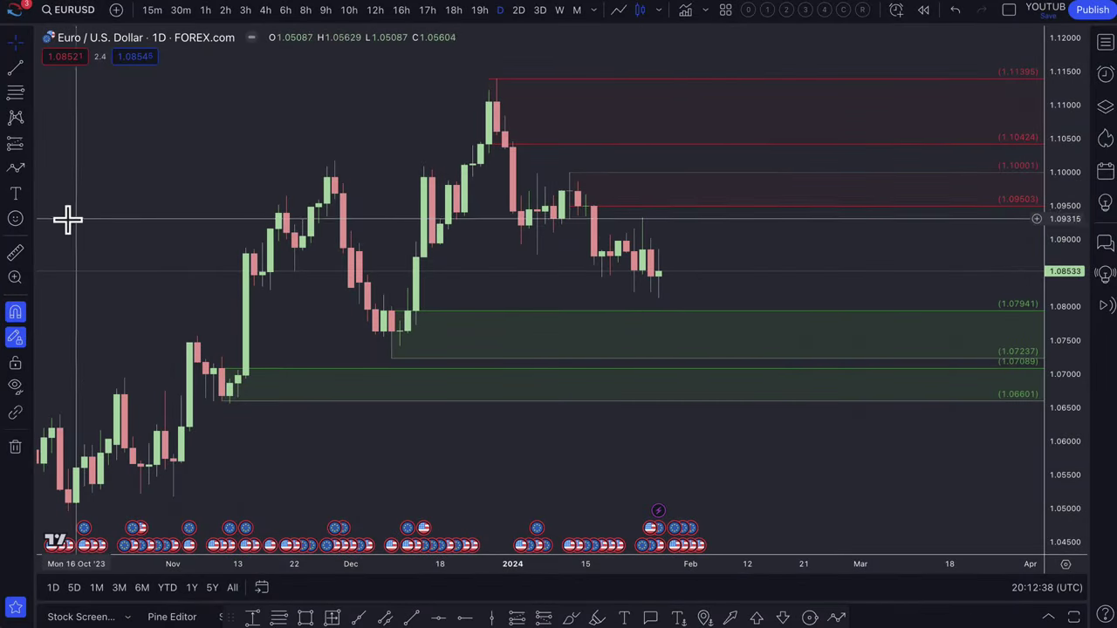
Step: Measure EURUSD's fall from the 24 Jan high to the latest low, and clear the measurement
{"action": "left_click", "coordinate": [15, 253]}
{"action": "left_click", "coordinate": [643, 220]}
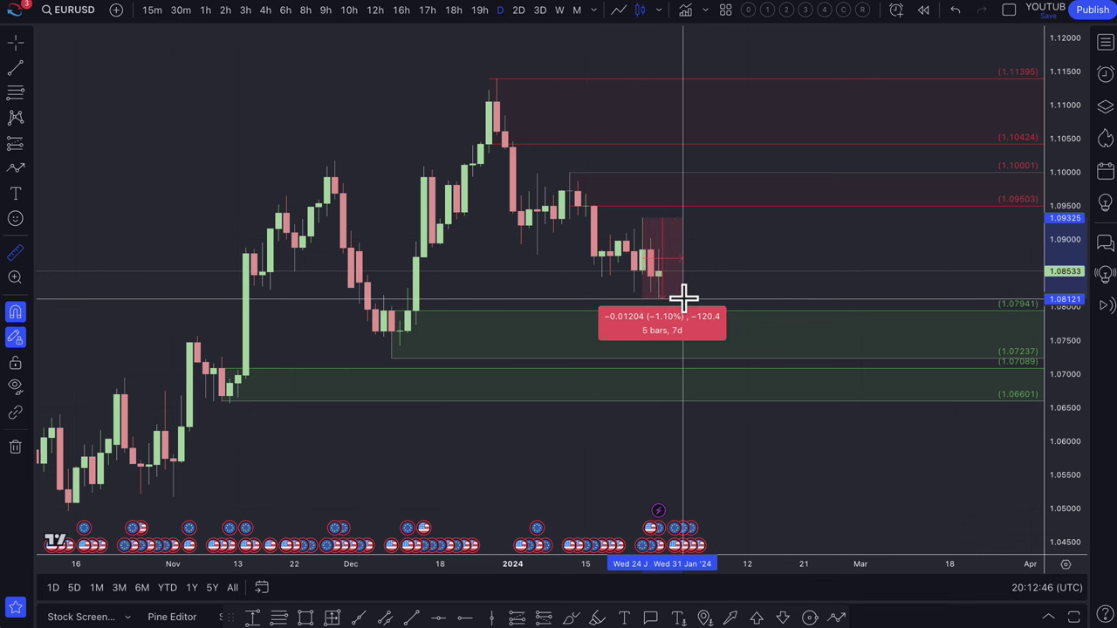
{"action": "key", "text": "Escape"}
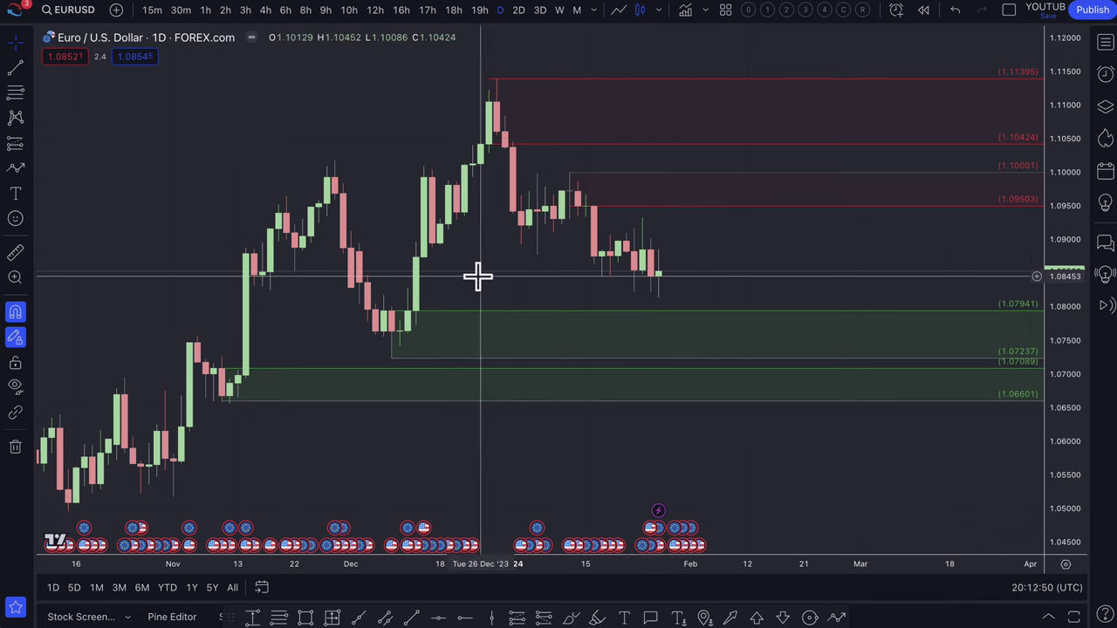
Step: Draw a dashed EURUSD path from the latest candle down to about 1.0755 in the demand zone and up to about 1.0890 in mid-February
{"action": "left_click", "coordinate": [17, 171]}
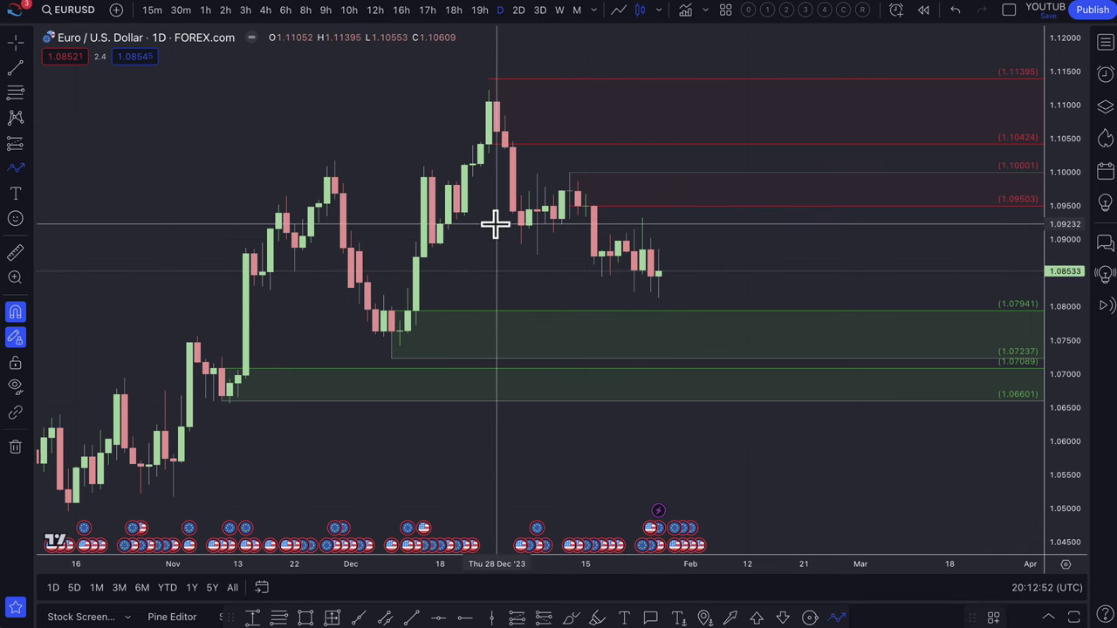
{"action": "left_click", "coordinate": [659, 276]}
{"action": "left_click", "coordinate": [682, 336]}
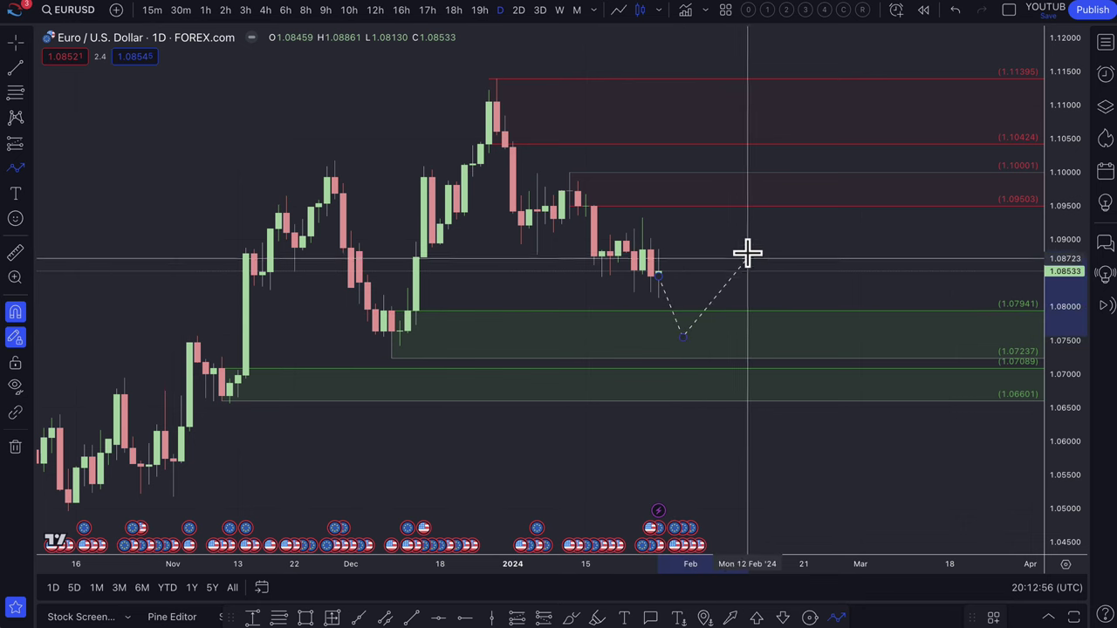
{"action": "left_click", "coordinate": [756, 248]}
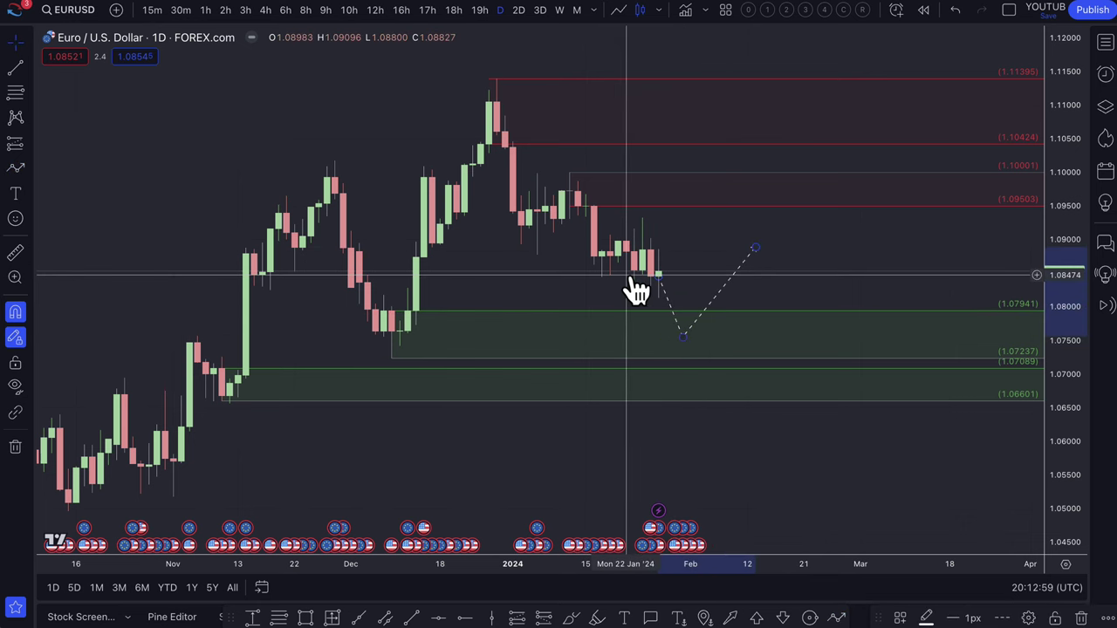
Step: Draw a yellow rectangle on EURUSD from 25 Aug '23 to 13 Mar '24 between about 1.0766 and 1.0739
{"action": "scroll", "coordinate": [633, 345], "scroll_direction": "down", "scroll_amount": 2}
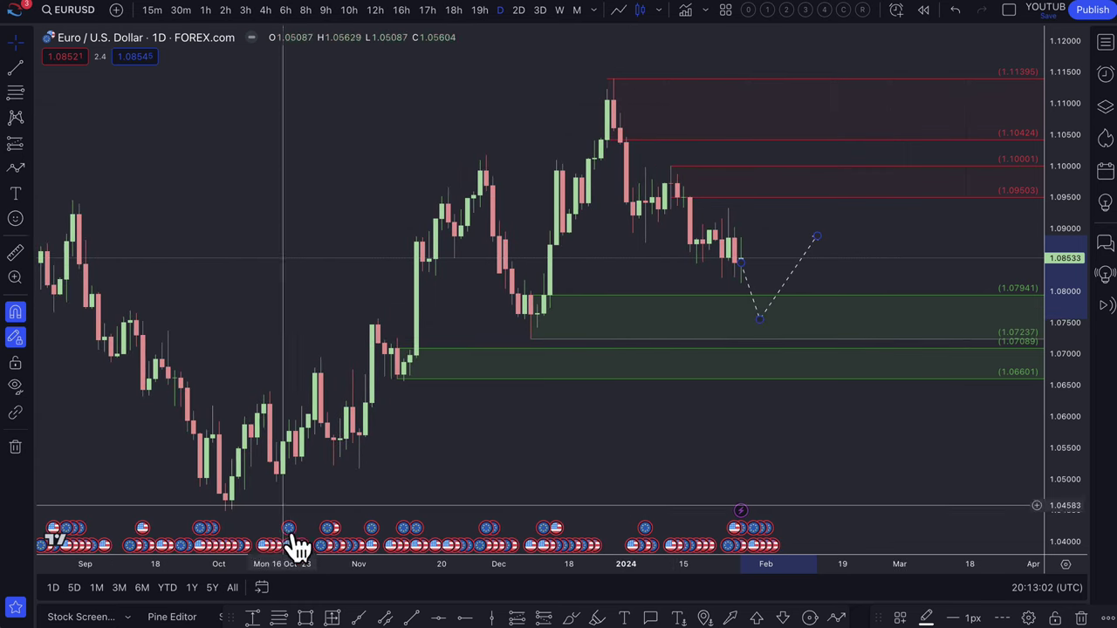
{"action": "left_click", "coordinate": [306, 617]}
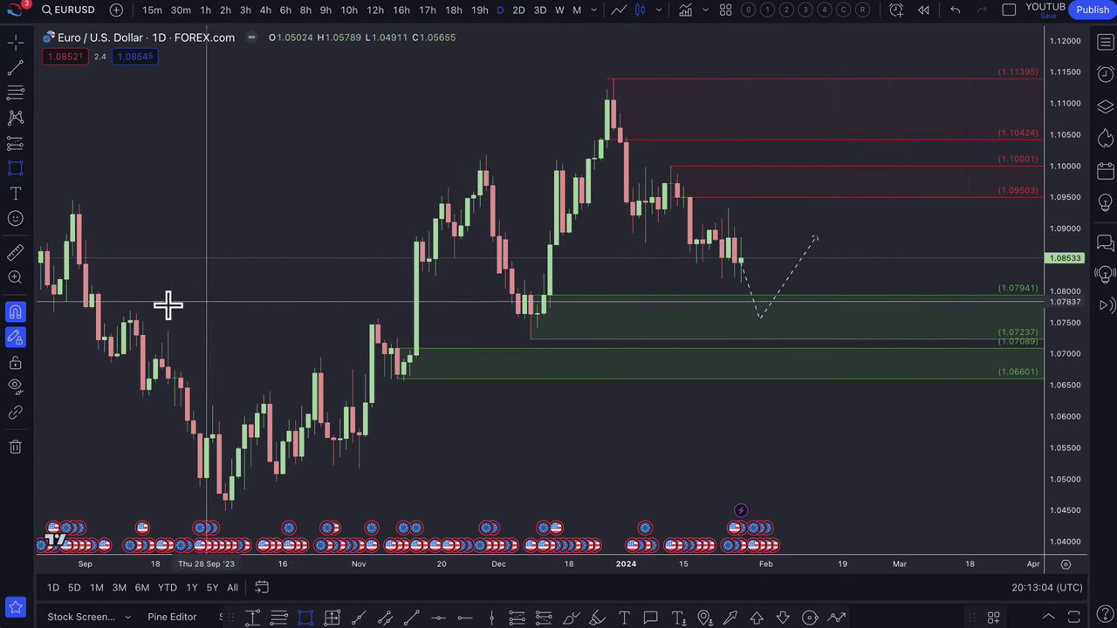
{"action": "scroll", "coordinate": [111, 313], "scroll_direction": "up", "scroll_amount": 1}
{"action": "scroll", "coordinate": [122, 315], "scroll_direction": "down", "scroll_amount": 1}
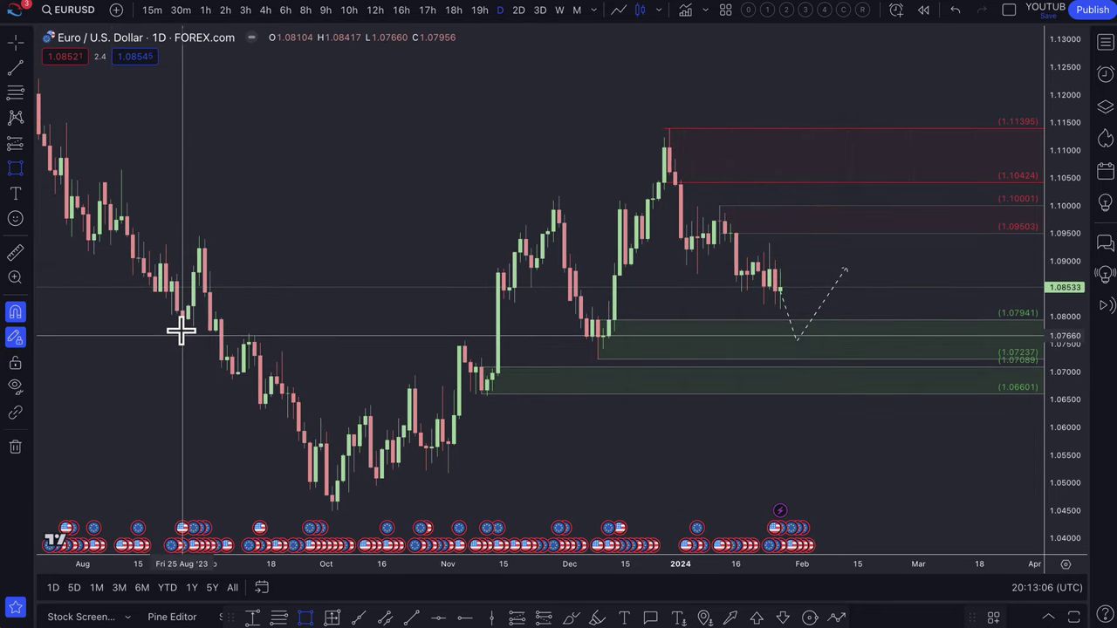
{"action": "left_click_drag", "start_coordinate": [182, 335], "coordinate": [960, 349]}
Step: Draw a second yellow rectangle across the recent highs, spanning about 1.1004 to 1.0984 from 8 Nov '23 to 13 Mar '24
{"action": "scroll", "coordinate": [640, 329], "scroll_direction": "up", "scroll_amount": 3}
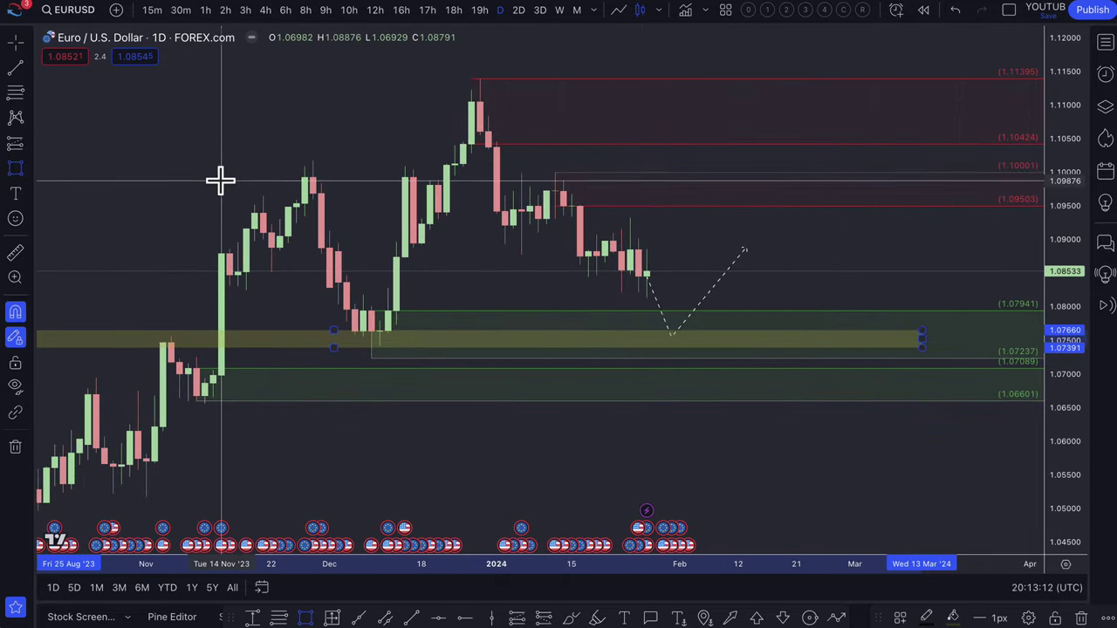
{"action": "left_click_drag", "start_coordinate": [212, 175], "coordinate": [923, 181]}
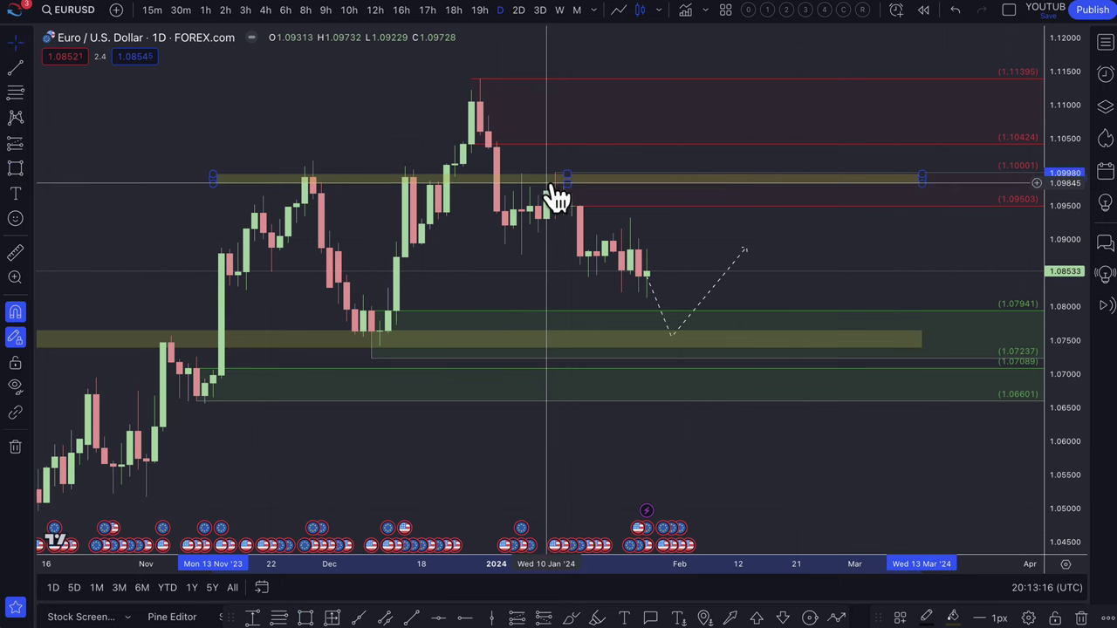
{"action": "right_click", "coordinate": [218, 179]}
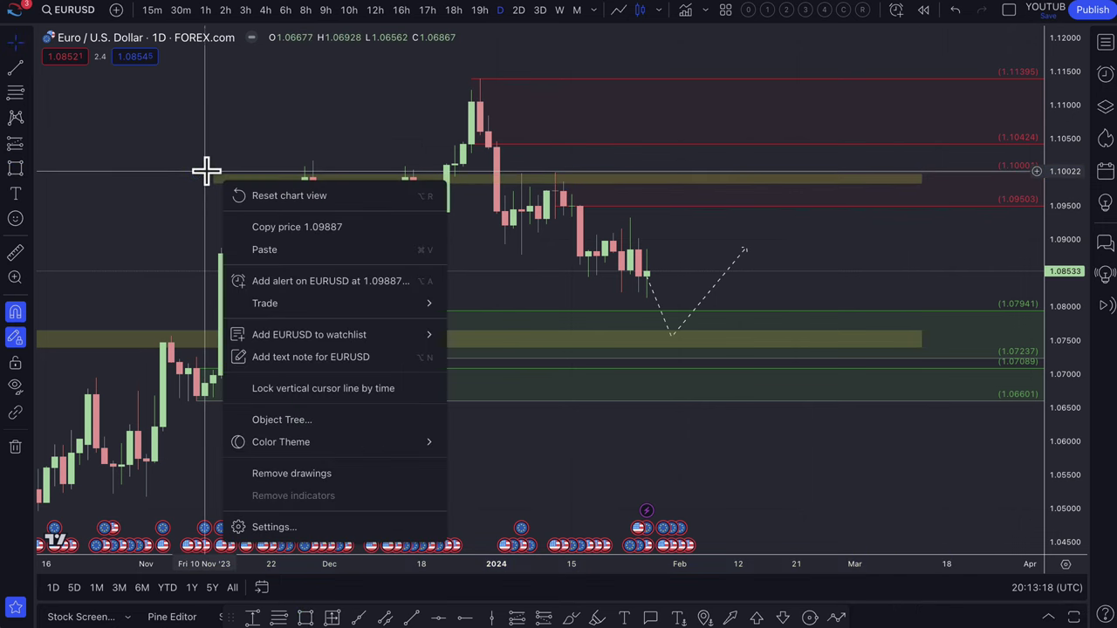
{"action": "left_click_drag", "start_coordinate": [208, 173], "coordinate": [187, 175]}
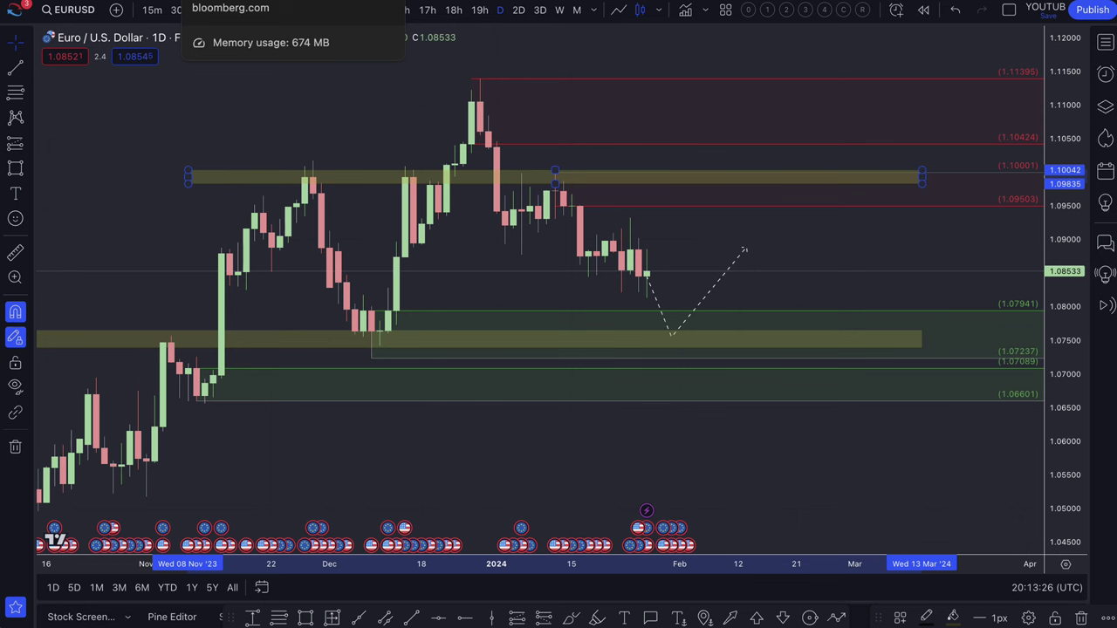
Step: Switch to the Bloomberg article on ECB rate cuts and read its headline and the two summary bullets
{"action": "left_click", "coordinate": [262, 3]}
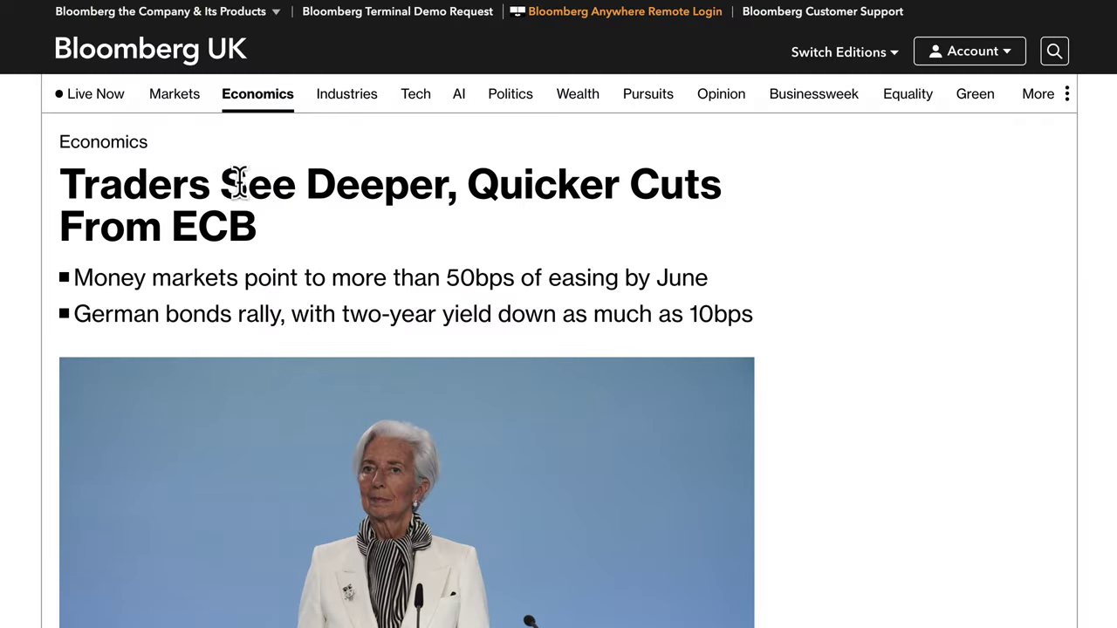
{"action": "left_click_drag", "start_coordinate": [222, 184], "coordinate": [534, 225]}
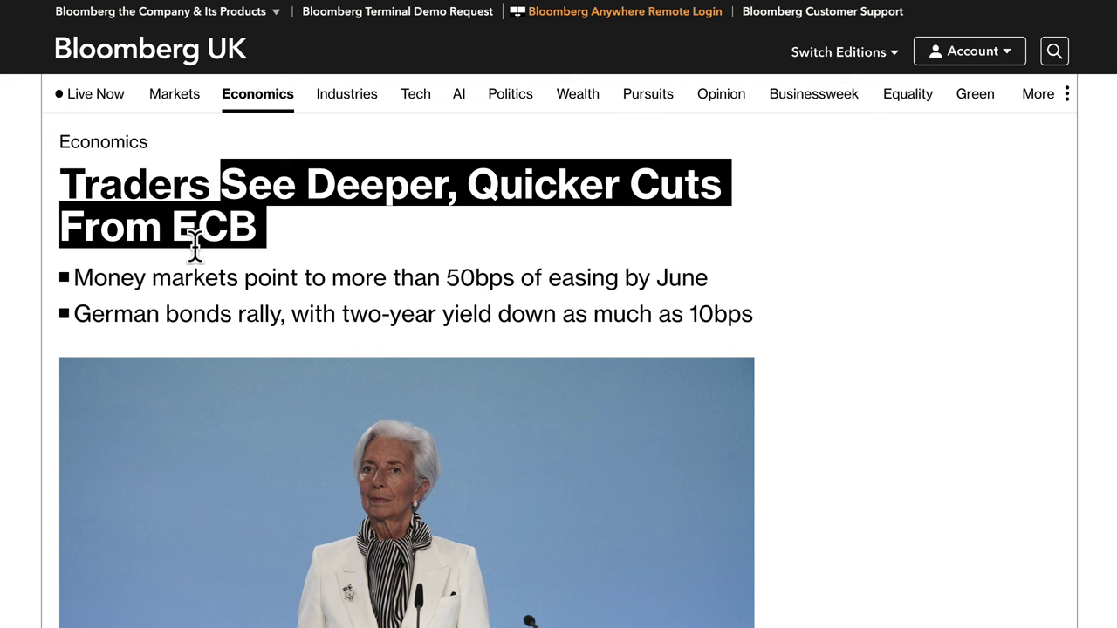
{"action": "left_click_drag", "start_coordinate": [91, 278], "coordinate": [406, 278]}
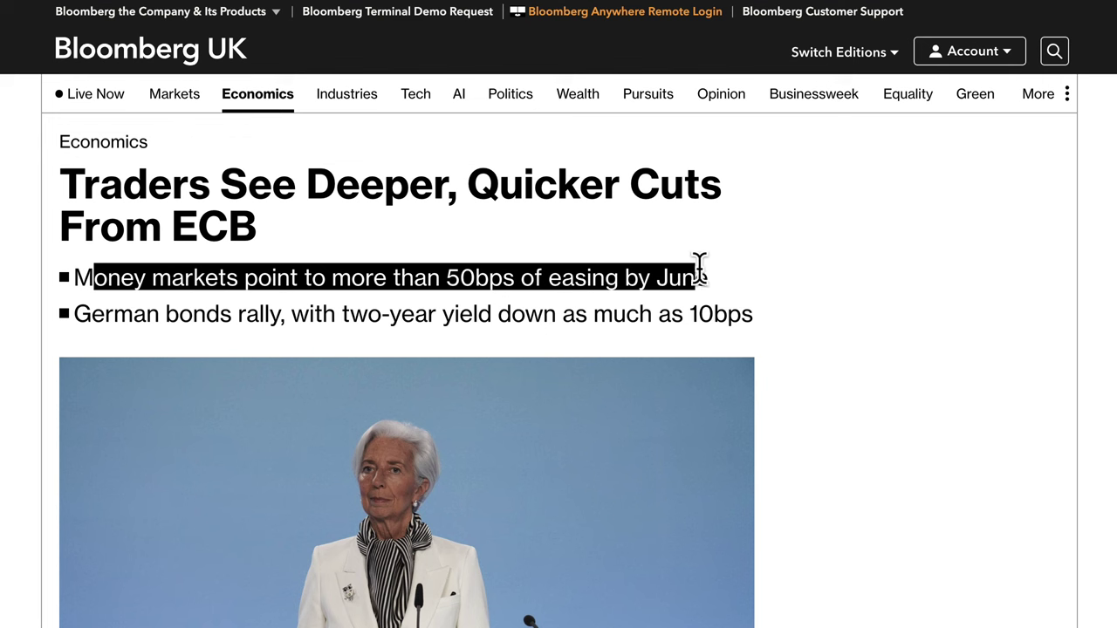
{"action": "left_click_drag", "start_coordinate": [191, 315], "coordinate": [334, 314]}
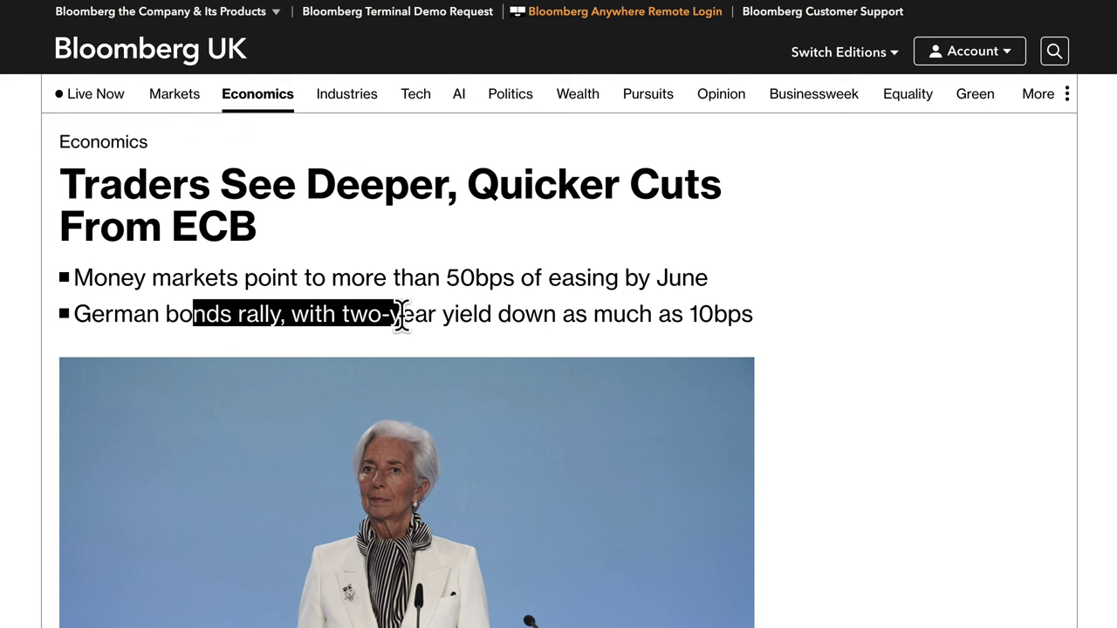
{"action": "left_click_drag", "start_coordinate": [443, 313], "coordinate": [545, 313]}
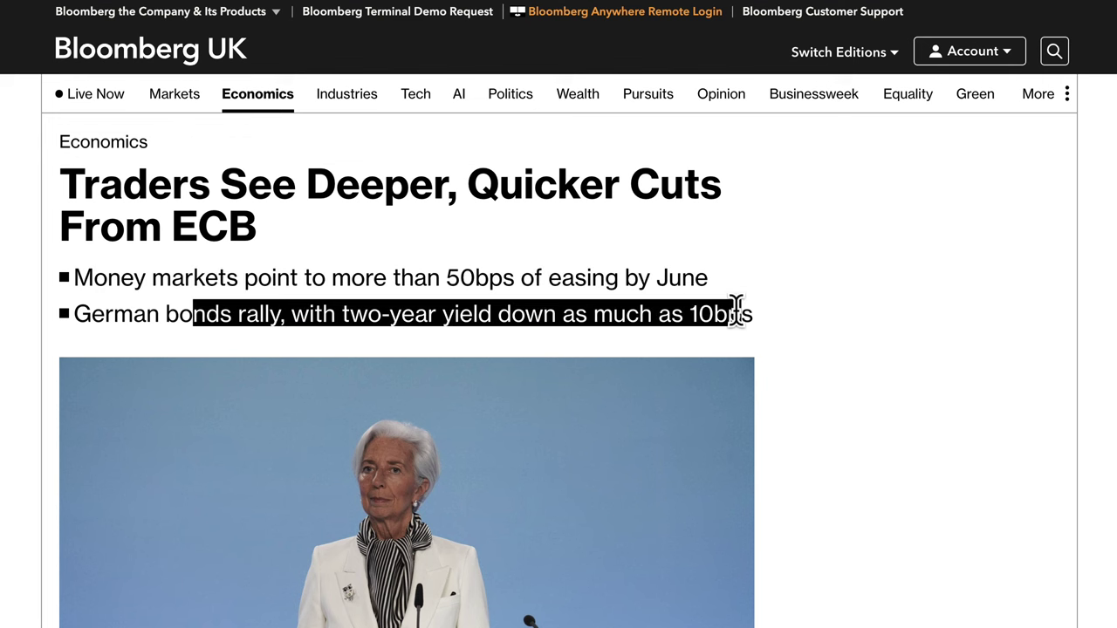
{"action": "left_click_drag", "start_coordinate": [738, 310], "coordinate": [756, 312]}
Step: Read the Bloomberg article's opening paragraph on expected interest-rate cuts from the European Central Bank
{"action": "scroll", "coordinate": [788, 374], "scroll_direction": "down", "scroll_amount": 9}
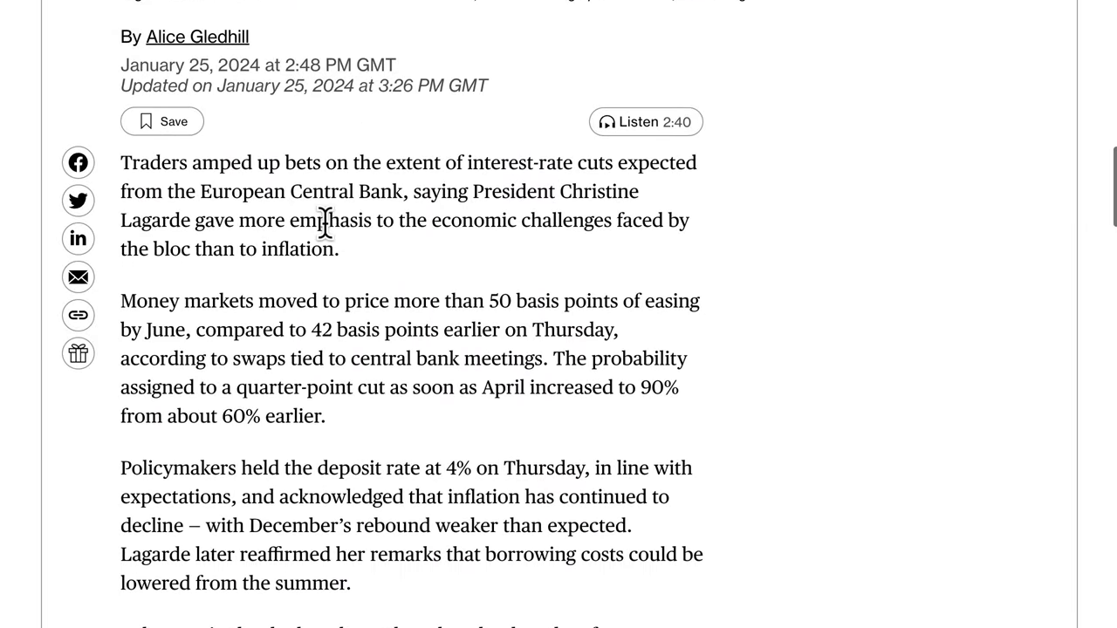
{"action": "left_click_drag", "start_coordinate": [193, 163], "coordinate": [387, 163]}
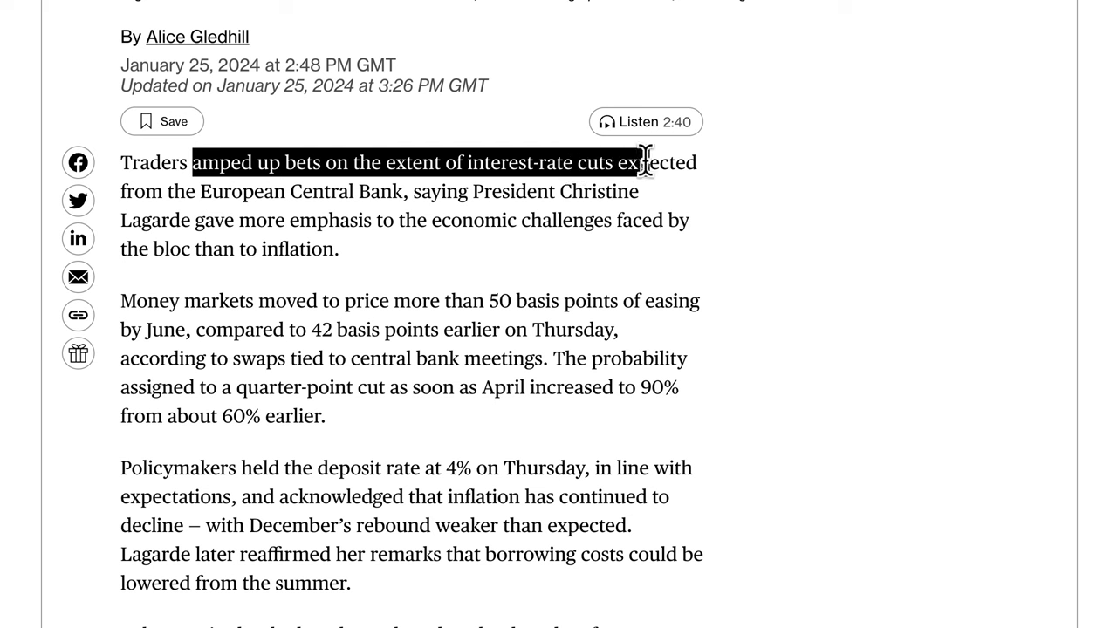
{"action": "left_click_drag", "start_coordinate": [646, 163], "coordinate": [455, 190]}
{"action": "left_click_drag", "start_coordinate": [378, 186], "coordinate": [549, 192]}
{"action": "left_click_drag", "start_coordinate": [654, 194], "coordinate": [454, 210]}
{"action": "left_click_drag", "start_coordinate": [533, 209], "coordinate": [346, 253]}
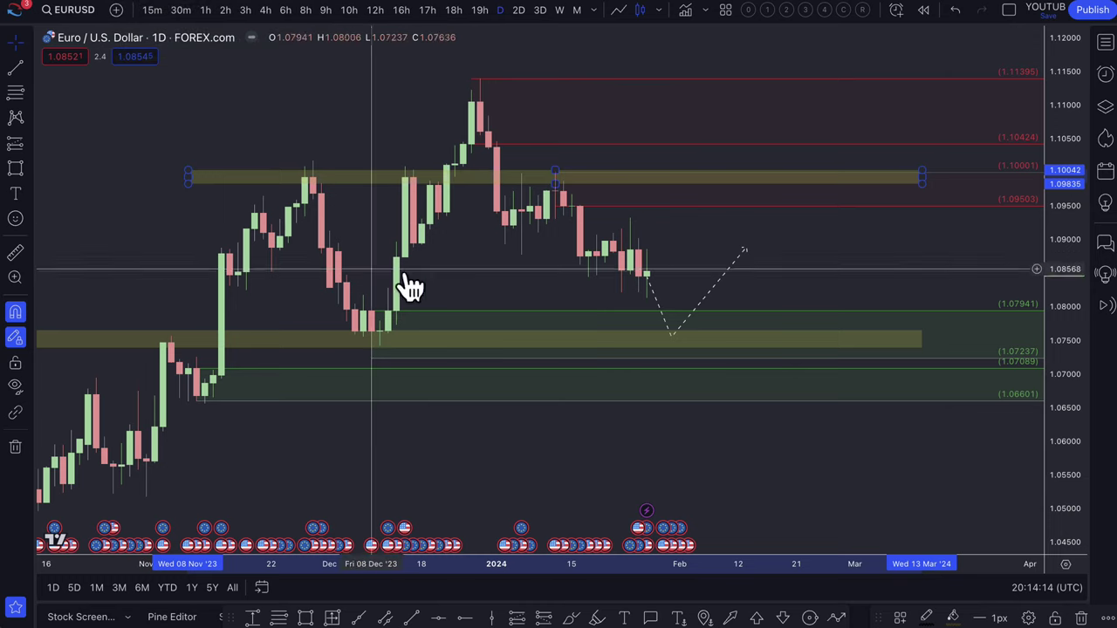
Step: Add a EURUSD zone from 1.09325 to 1.08459 starting at the 24 Jan '24 candle and apply the "1. SUPPLY" template
{"action": "right_click", "coordinate": [560, 271]}
{"action": "left_click", "coordinate": [526, 266]}
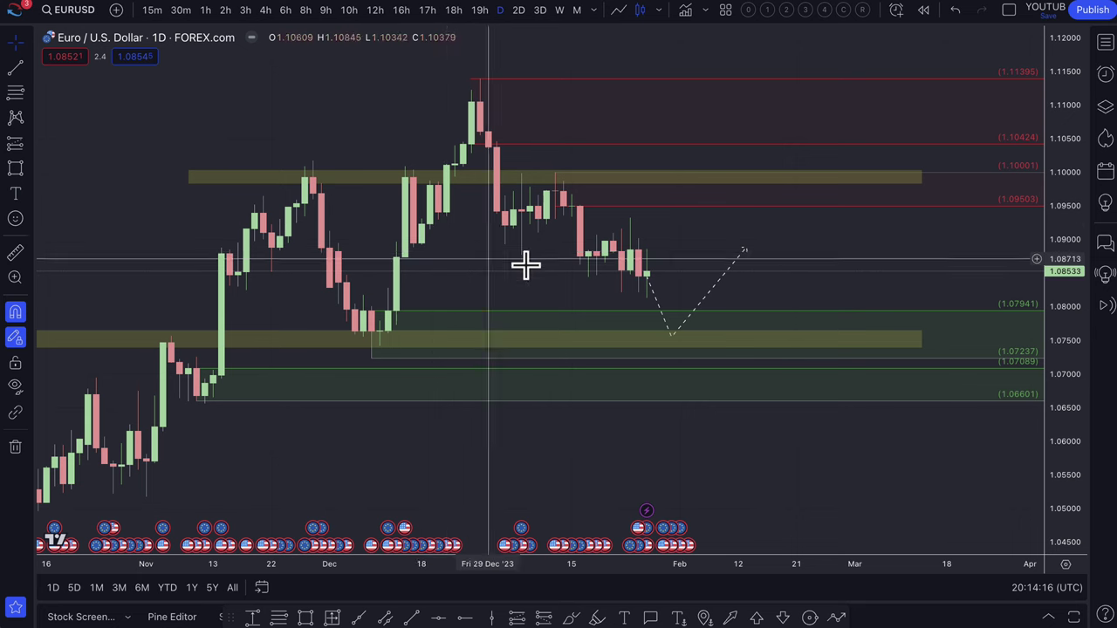
{"action": "left_click", "coordinate": [15, 92]}
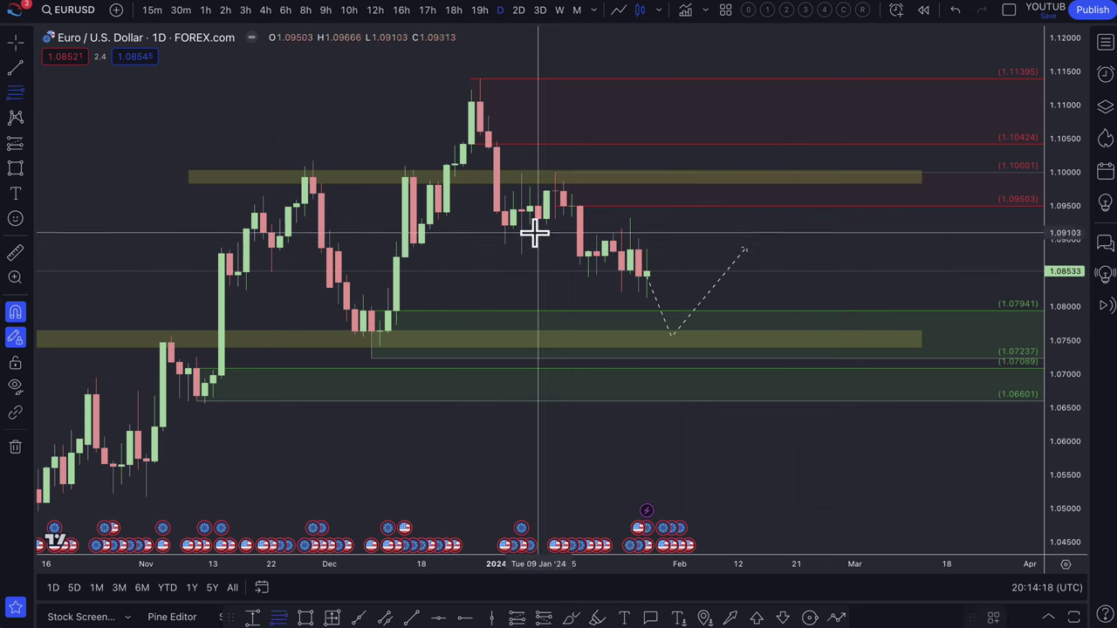
{"action": "left_click", "coordinate": [638, 268]}
{"action": "left_click", "coordinate": [631, 214]}
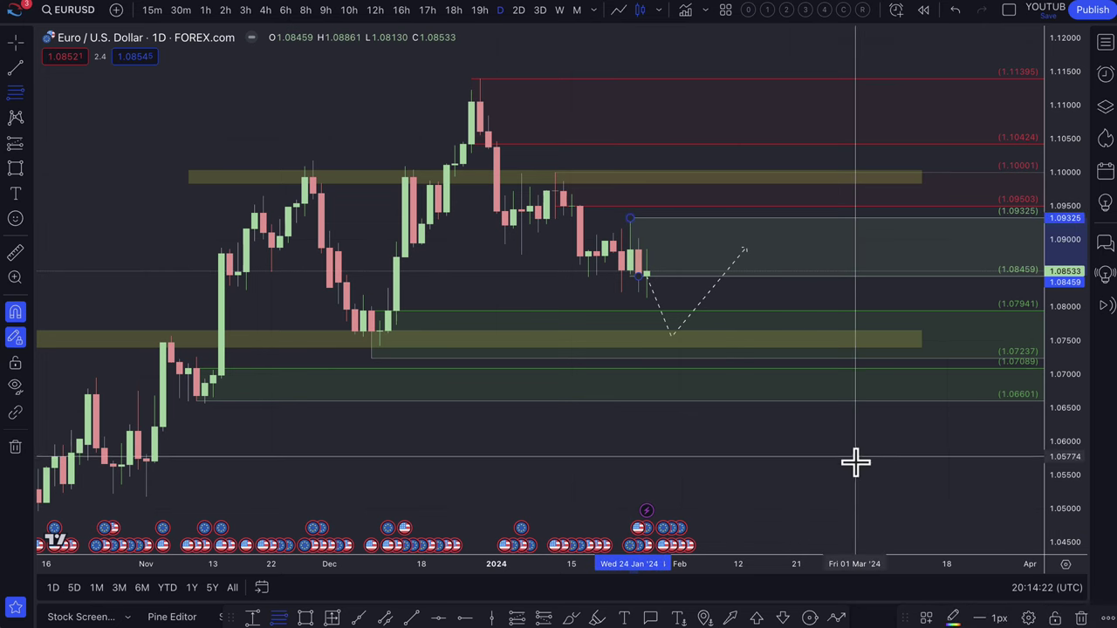
{"action": "left_click", "coordinate": [927, 617]}
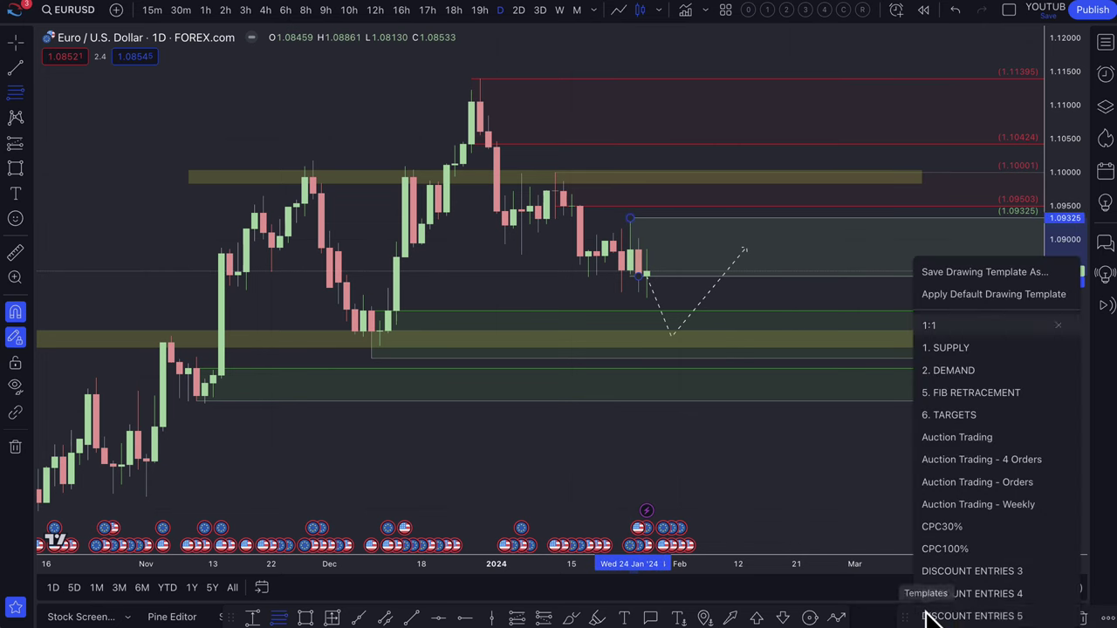
{"action": "left_click", "coordinate": [960, 354]}
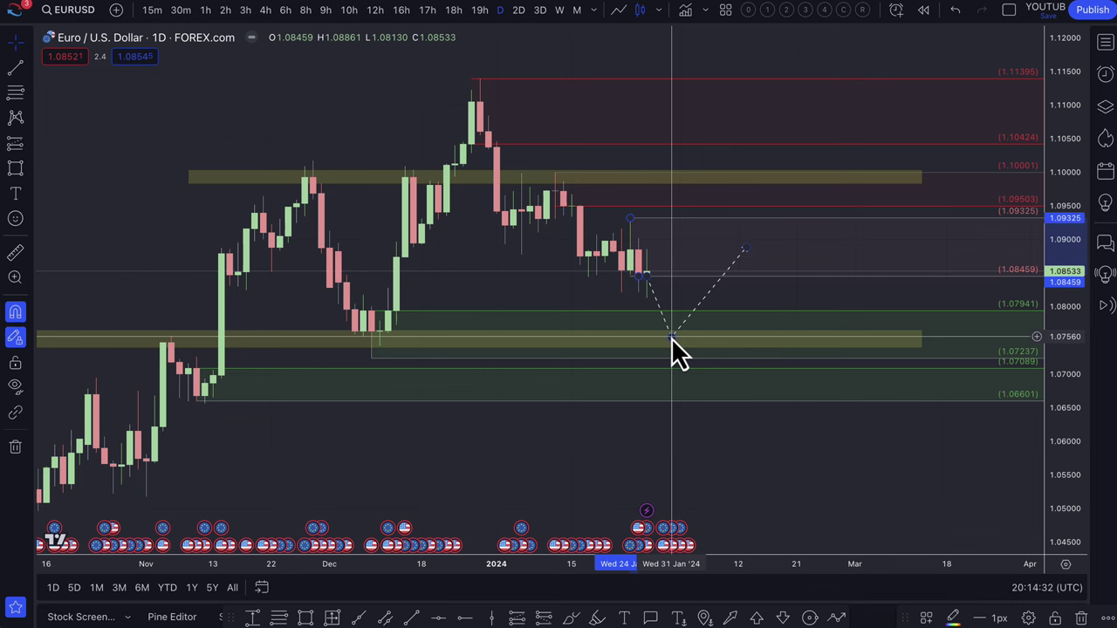
Step: Reshape the dashed path to a low near 1.0750 and an end near 1.0885, and add a path from about 1.0915 to 1.0780
{"action": "left_click_drag", "start_coordinate": [671, 338], "coordinate": [684, 344]}
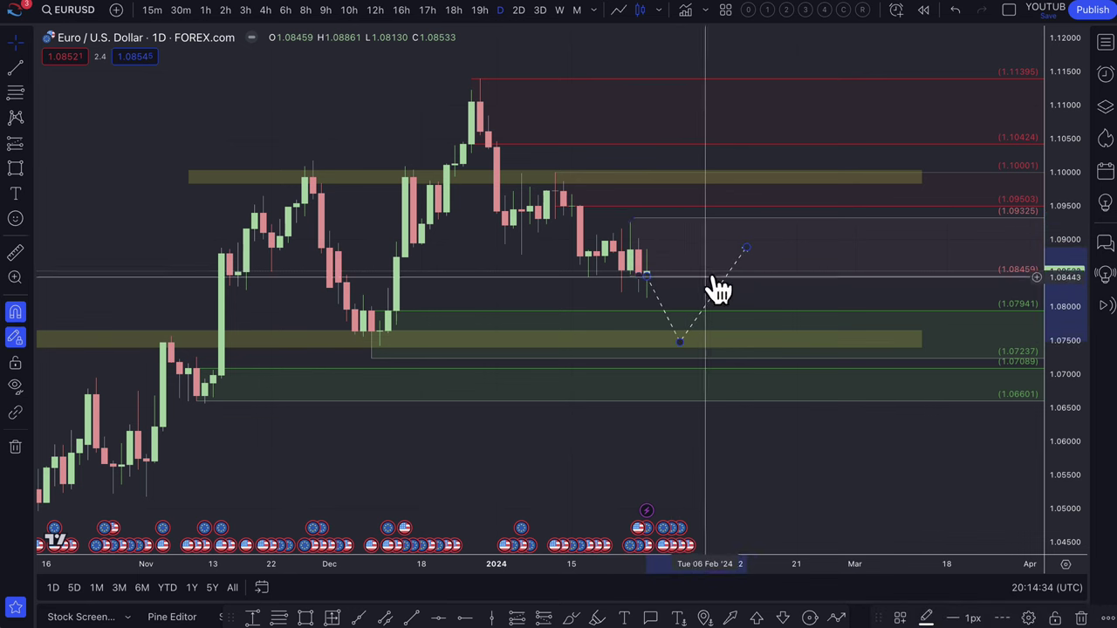
{"action": "left_click_drag", "start_coordinate": [748, 250], "coordinate": [705, 250]}
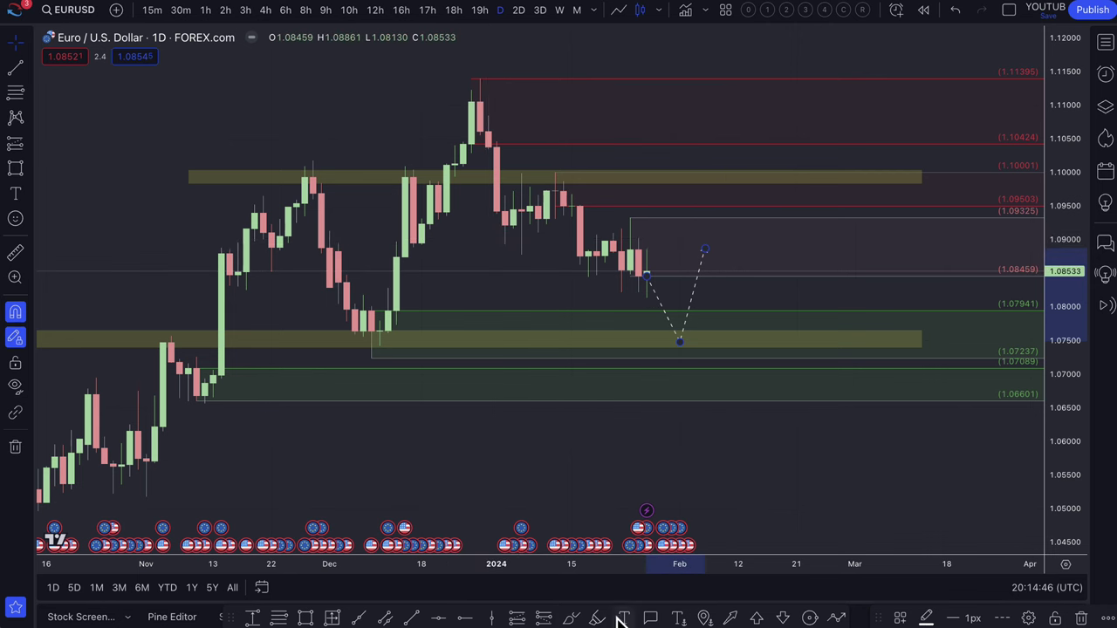
{"action": "left_click", "coordinate": [838, 618]}
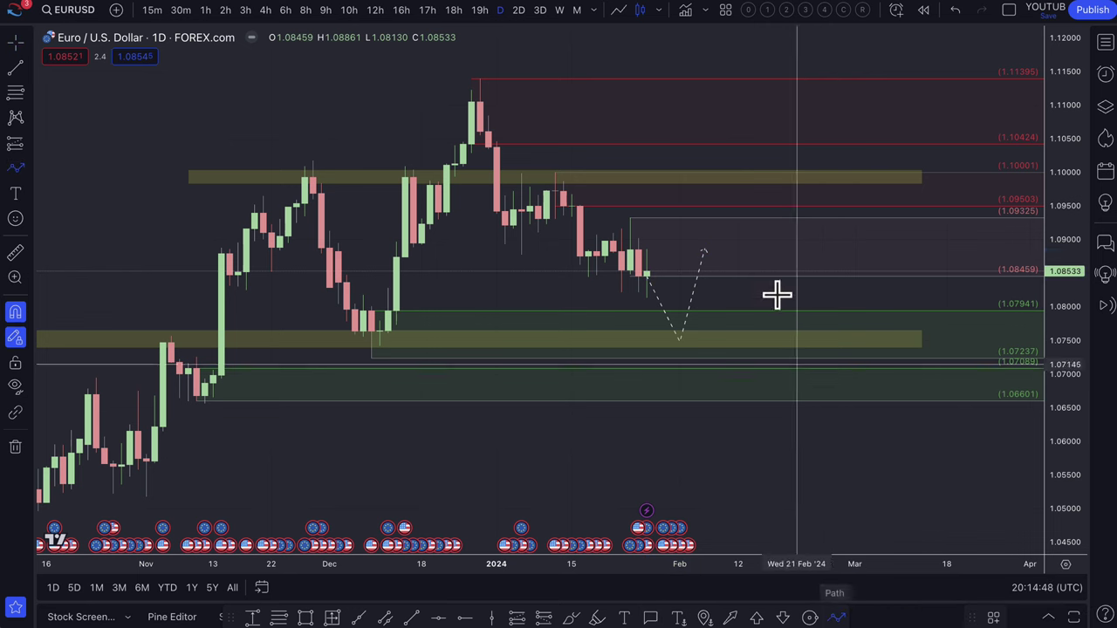
{"action": "left_click", "coordinate": [714, 229]}
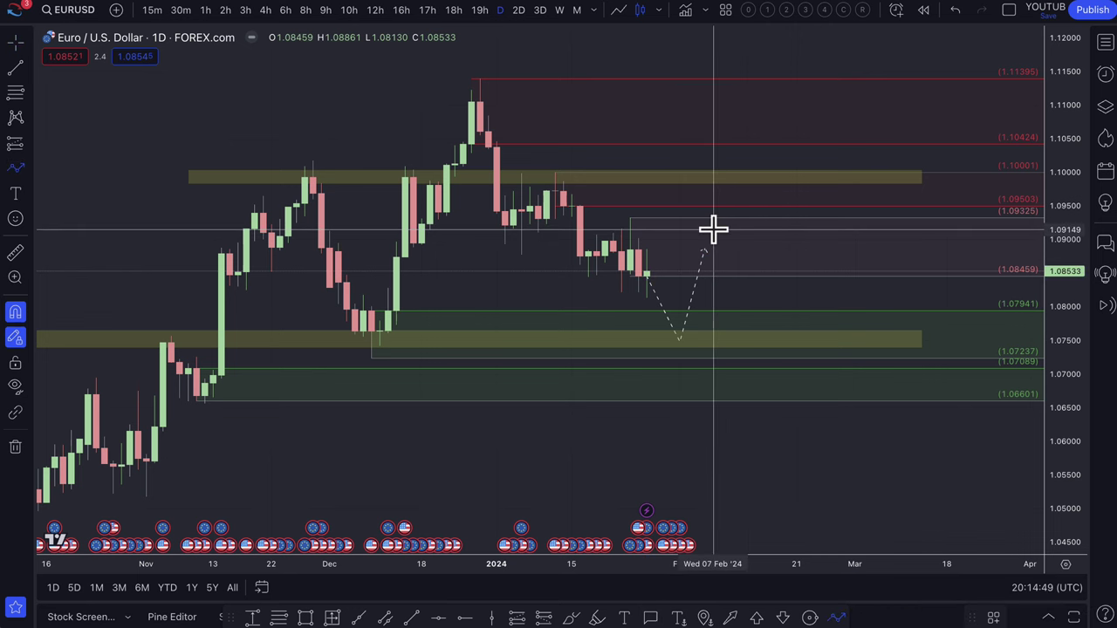
{"action": "double_click", "coordinate": [754, 322]}
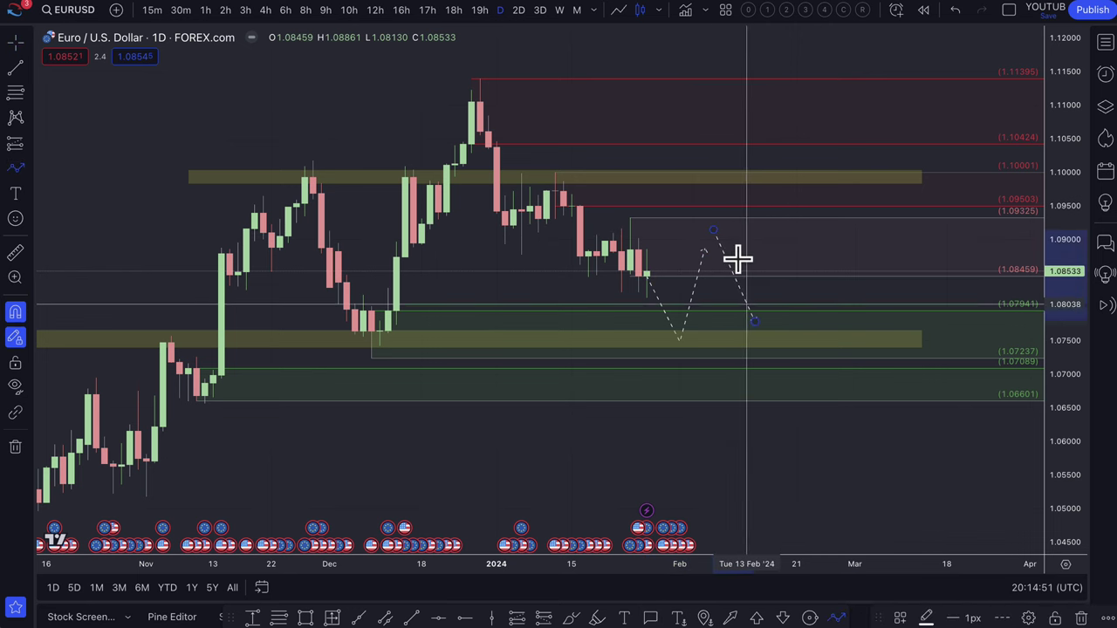
Step: Draw an alternative dashed path from about 1.0835 up to the upper yellow zone near 1.0990 and down to about 1.0798
{"action": "left_click", "coordinate": [680, 284]}
{"action": "left_click", "coordinate": [706, 179]}
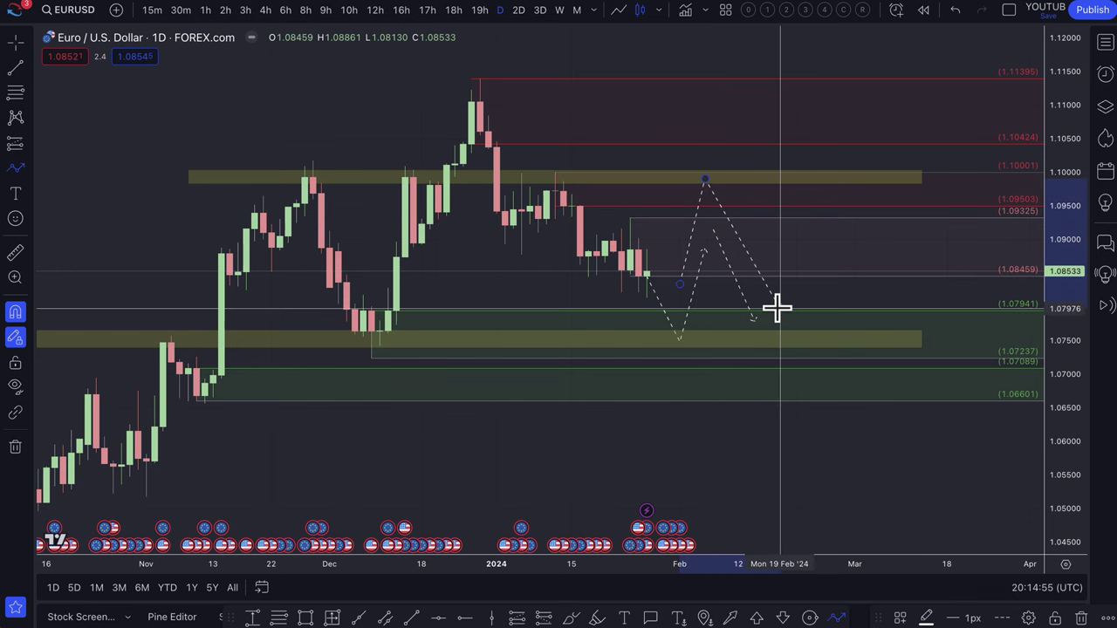
{"action": "double_click", "coordinate": [778, 307]}
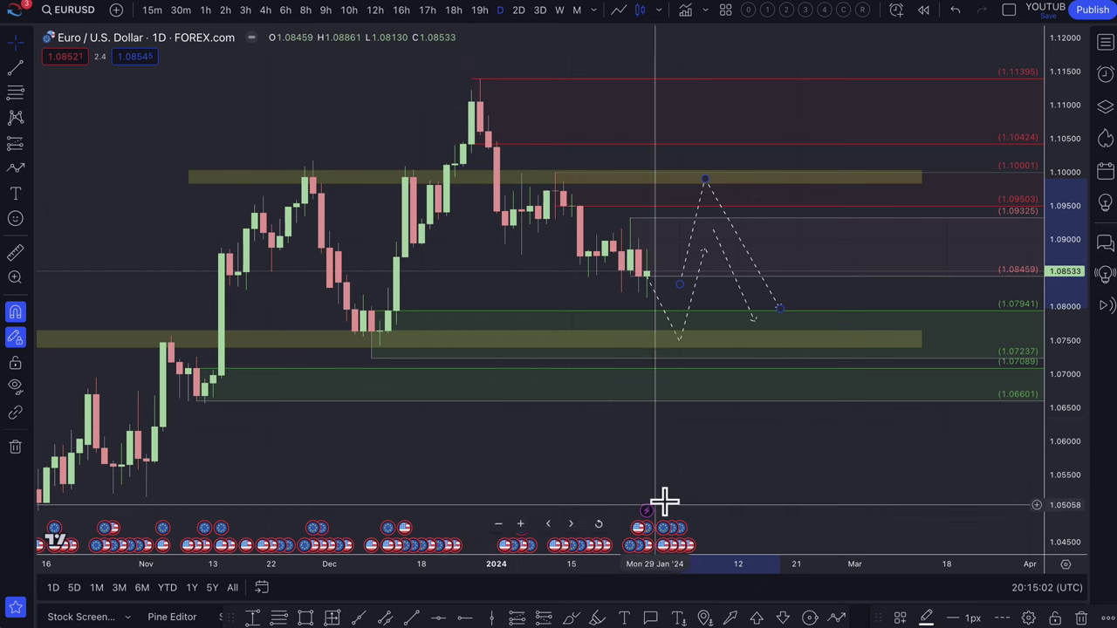
Step: Examine the upcoming euro inflation events dated 1 Feb '24 on the EURUSD chart
{"action": "scroll", "coordinate": [702, 458], "scroll_direction": "up", "scroll_amount": 3}
{"action": "scroll", "coordinate": [703, 459], "scroll_direction": "up", "scroll_amount": 3}
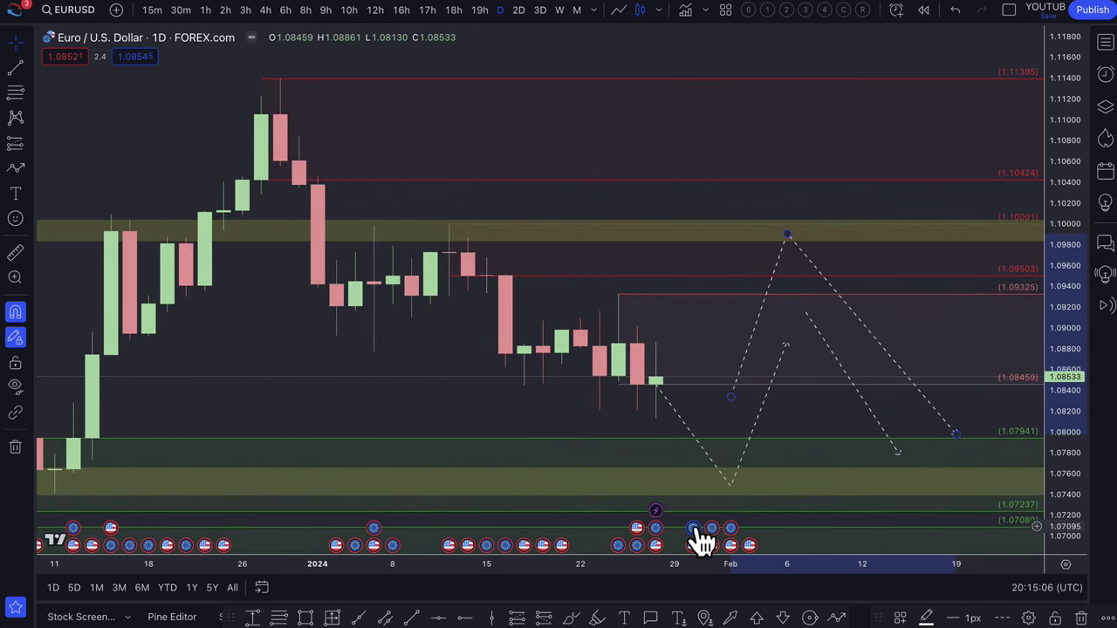
{"action": "mouse_move", "coordinate": [695, 530]}
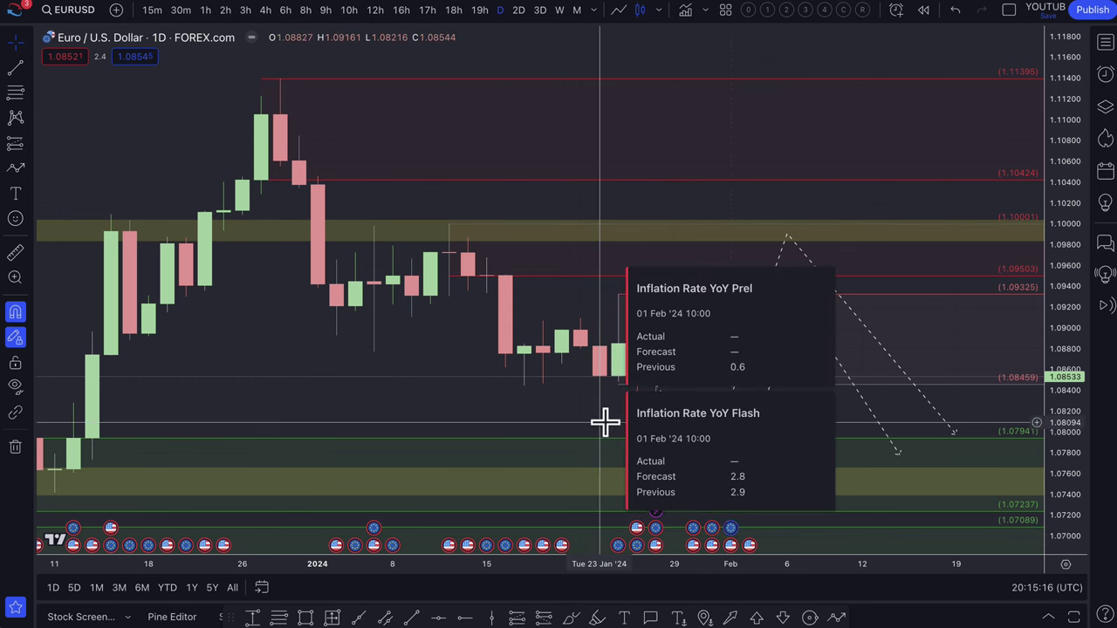
Step: Move the first dashed path's low point to about 1.0745 on 31 Jan '24, inside the lower yellow zone
{"action": "scroll", "coordinate": [698, 392], "scroll_direction": "down", "scroll_amount": 3}
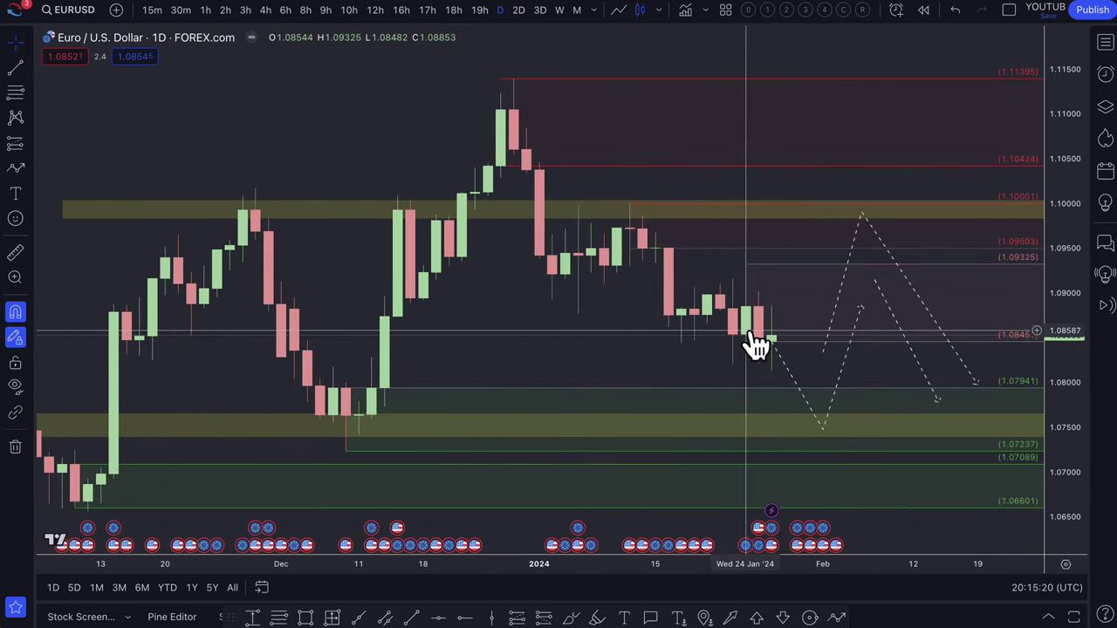
{"action": "scroll", "coordinate": [759, 340], "scroll_direction": "down", "scroll_amount": 5}
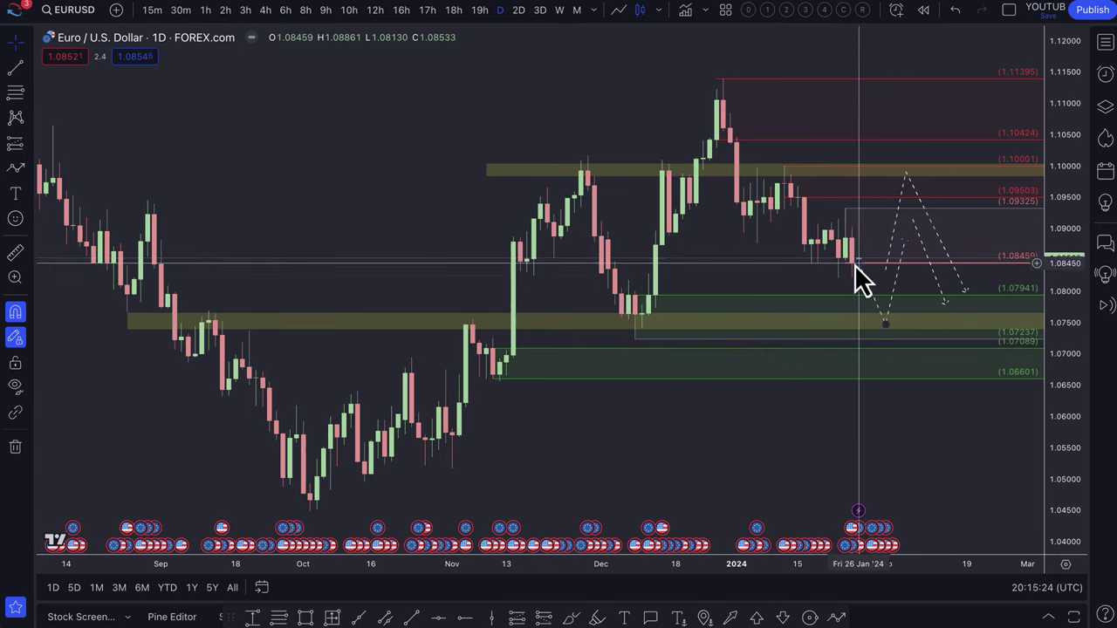
{"action": "scroll", "coordinate": [857, 265], "scroll_direction": "up", "scroll_amount": 4}
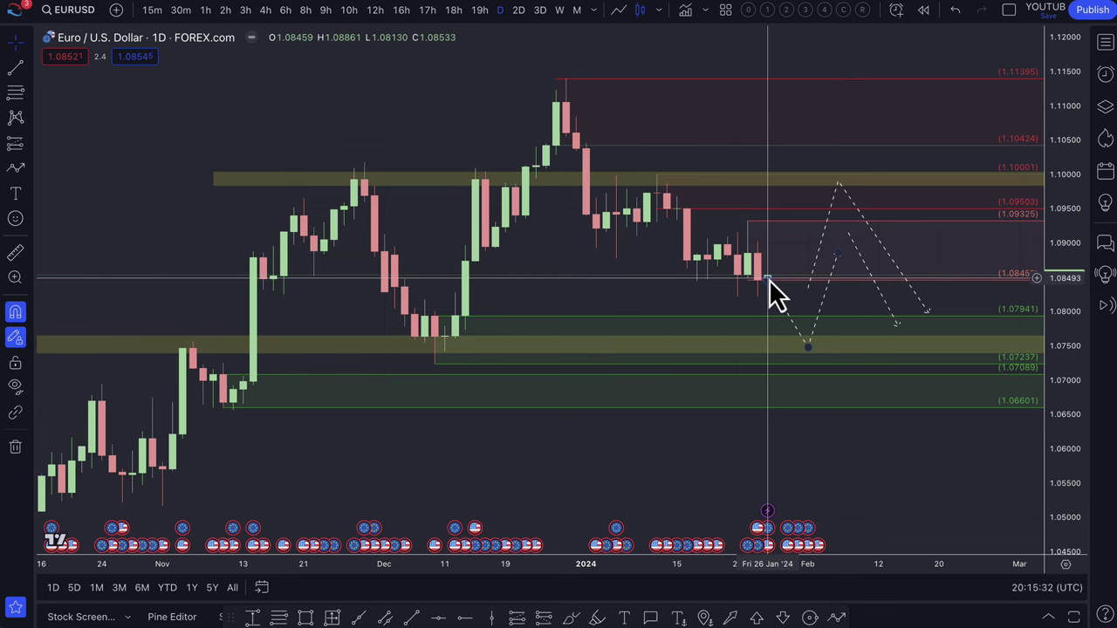
{"action": "mouse_move", "coordinate": [768, 279]}
{"action": "left_mouse_down"}
{"action": "mouse_move", "coordinate": [823, 174]}
{"action": "mouse_move", "coordinate": [837, 182]}
{"action": "left_mouse_up"}
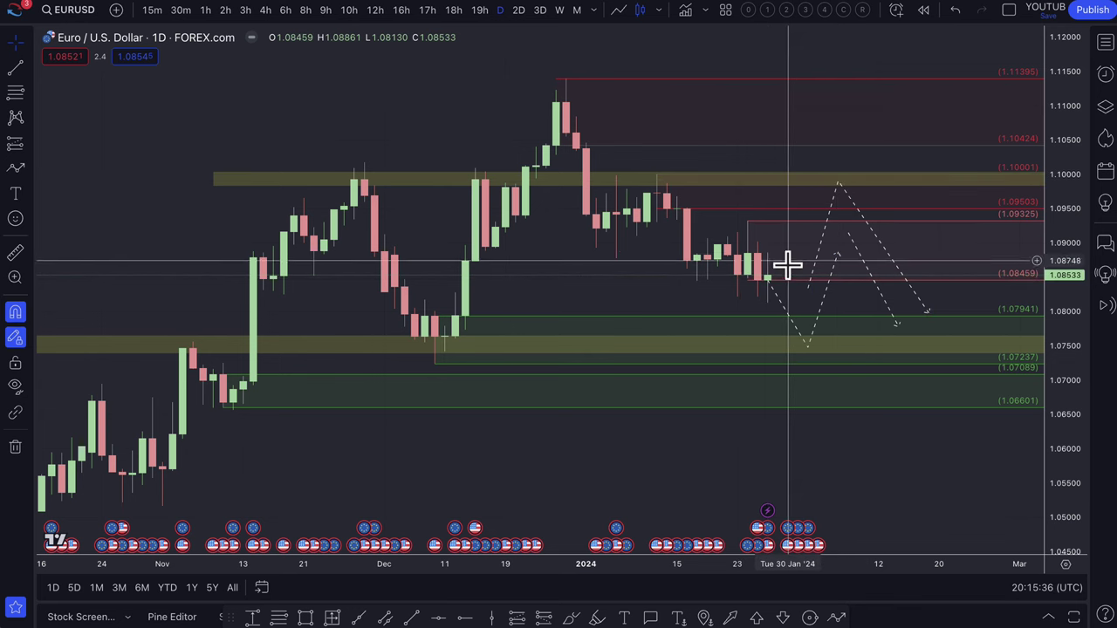
{"action": "left_click_drag", "start_coordinate": [844, 189], "coordinate": [853, 238]}
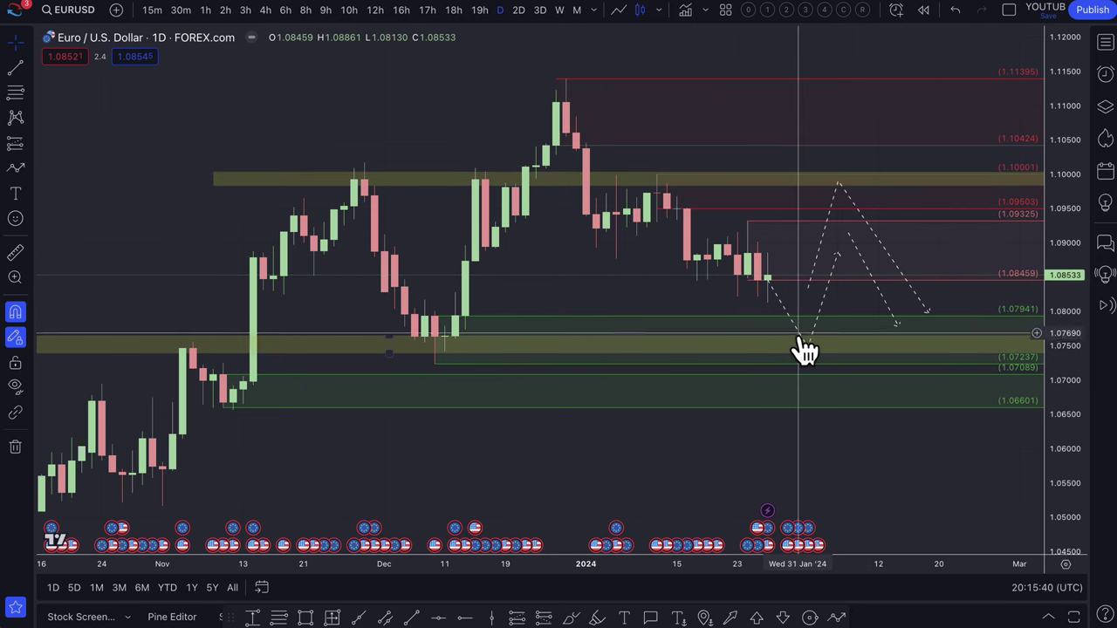
{"action": "left_click_drag", "start_coordinate": [806, 347], "coordinate": [795, 350]}
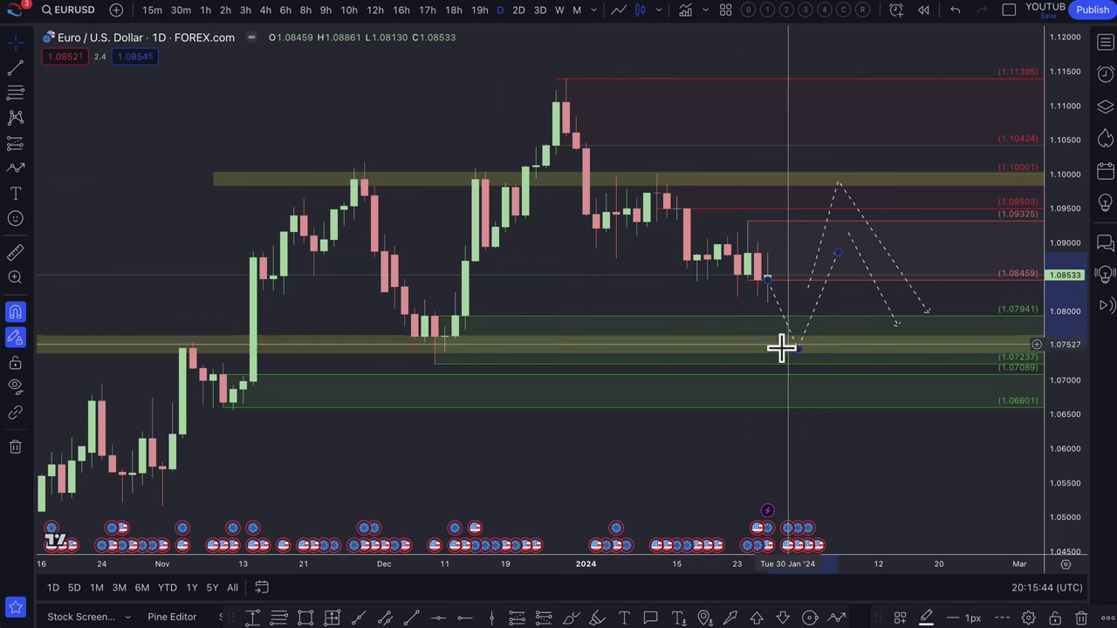
{"action": "left_click_drag", "start_coordinate": [798, 348], "coordinate": [796, 338]}
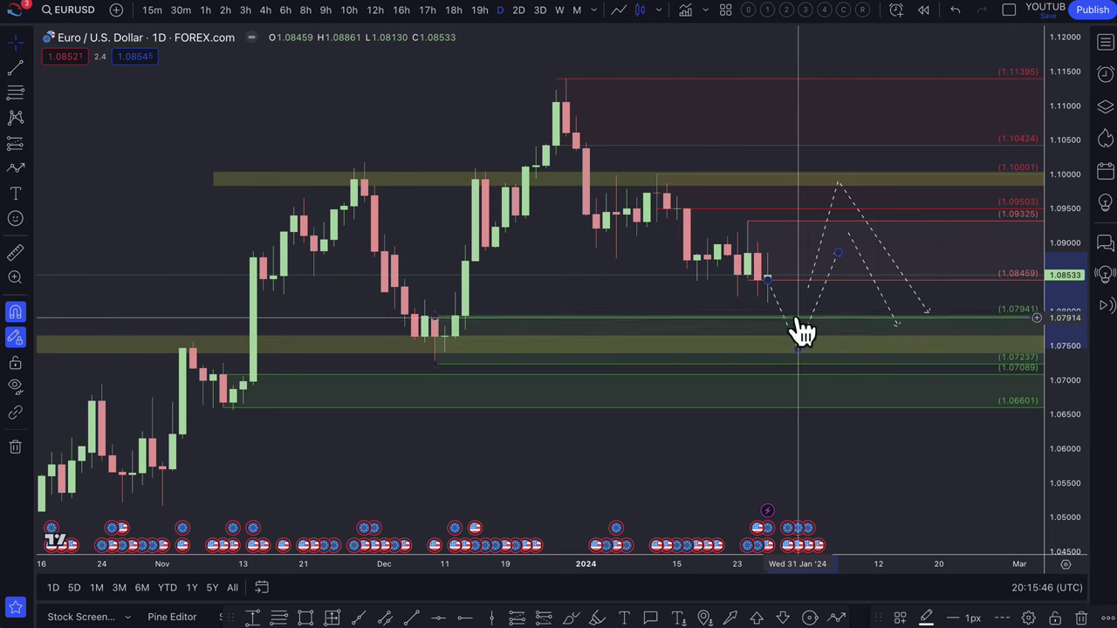